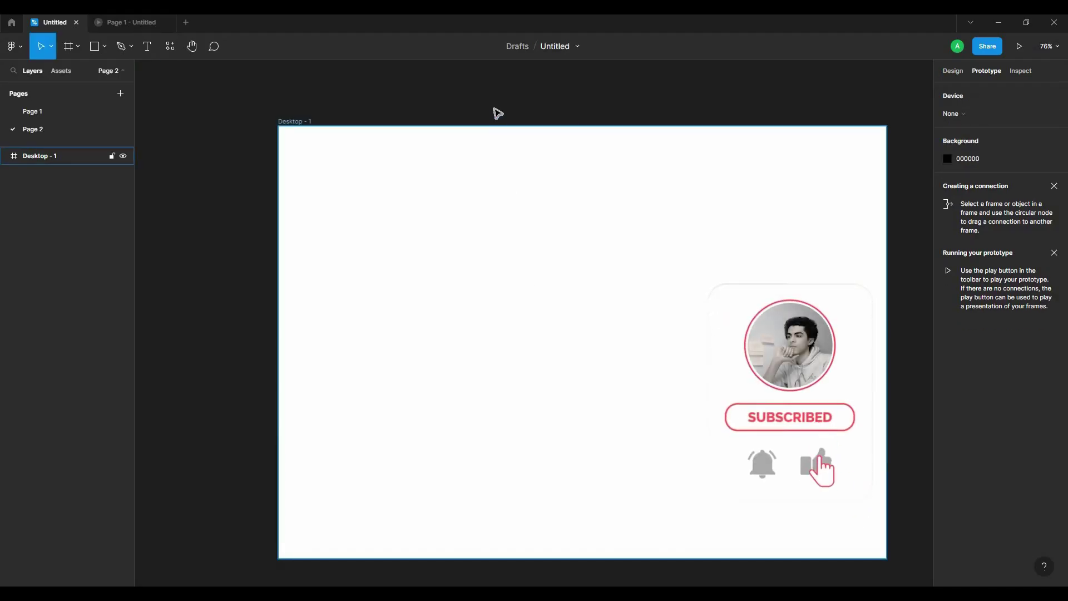
# - Start an empty text layer inside the Desktop - 1 frame using the Text tool (T)
pyautogui.press('t')
pyautogui.click(513, 223)
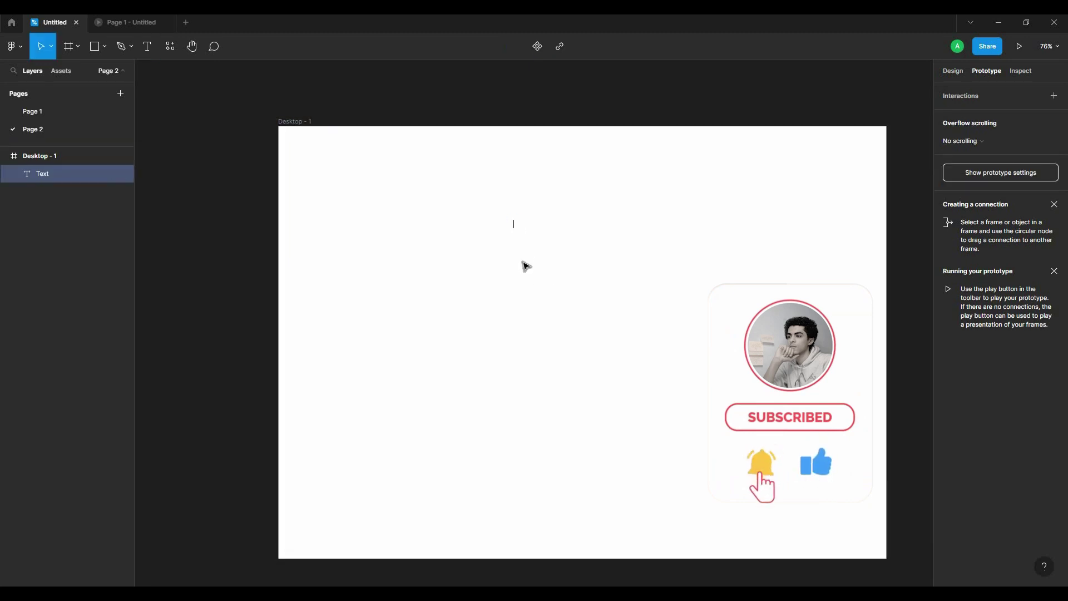
pyautogui.scroll(2, 514, 240)
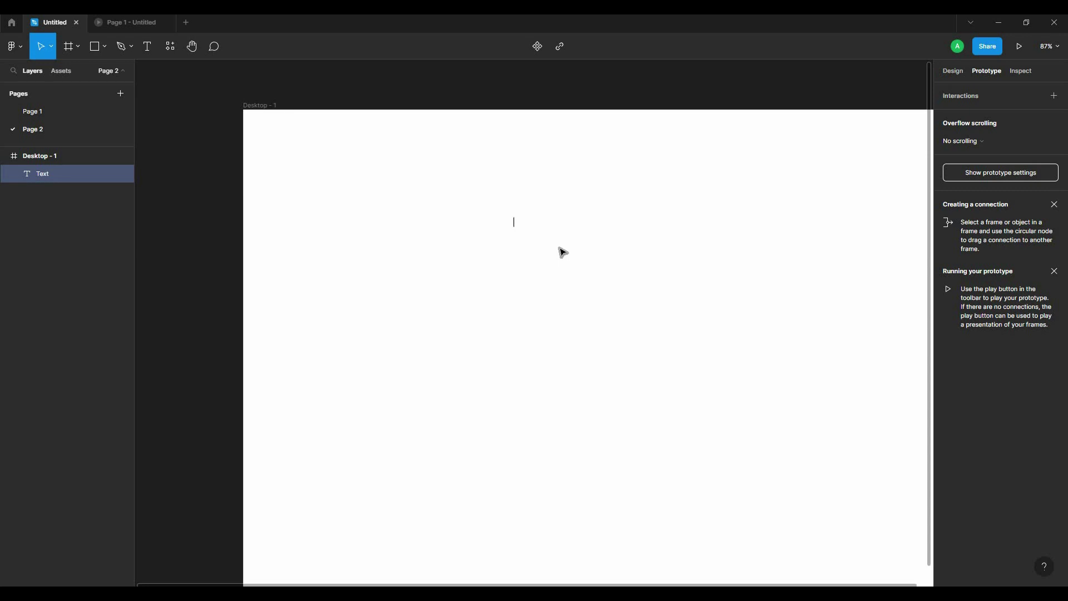
# - Enter 'welcome to figma' as the layer's text, commit it, and select that text layer
pyautogui.write('welcome to figma')
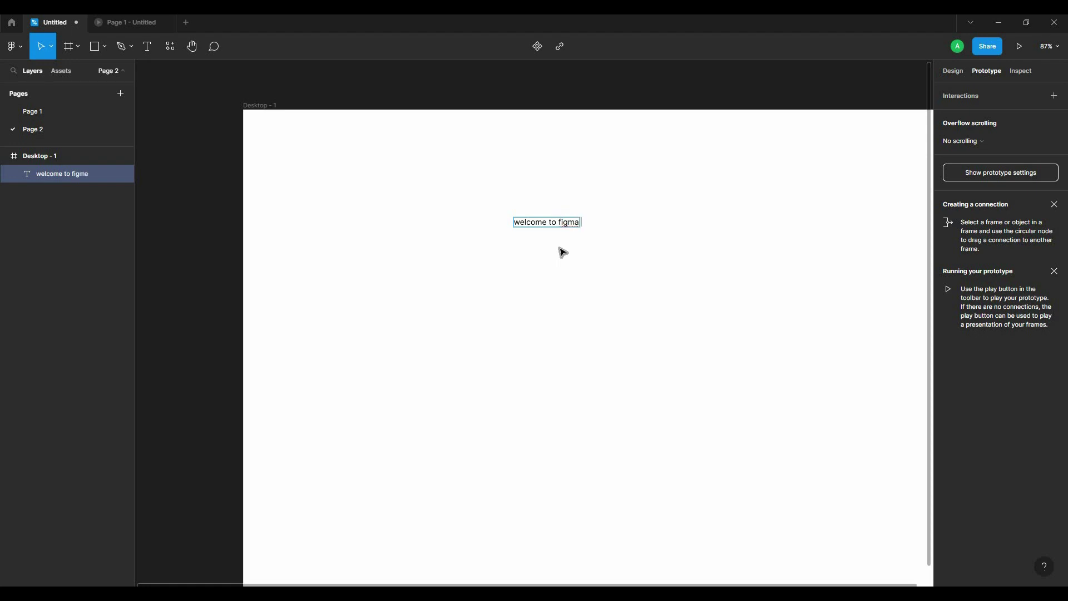
pyautogui.press('Escape')
pyautogui.scroll(-2, 572, 245)
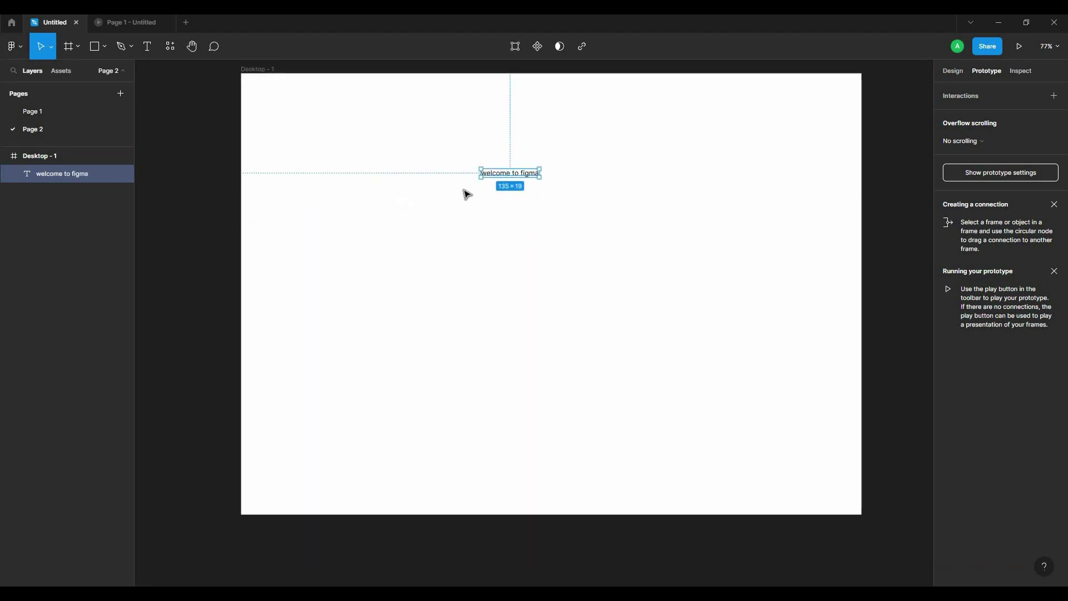
pyautogui.click(472, 231)
pyautogui.click(515, 174)
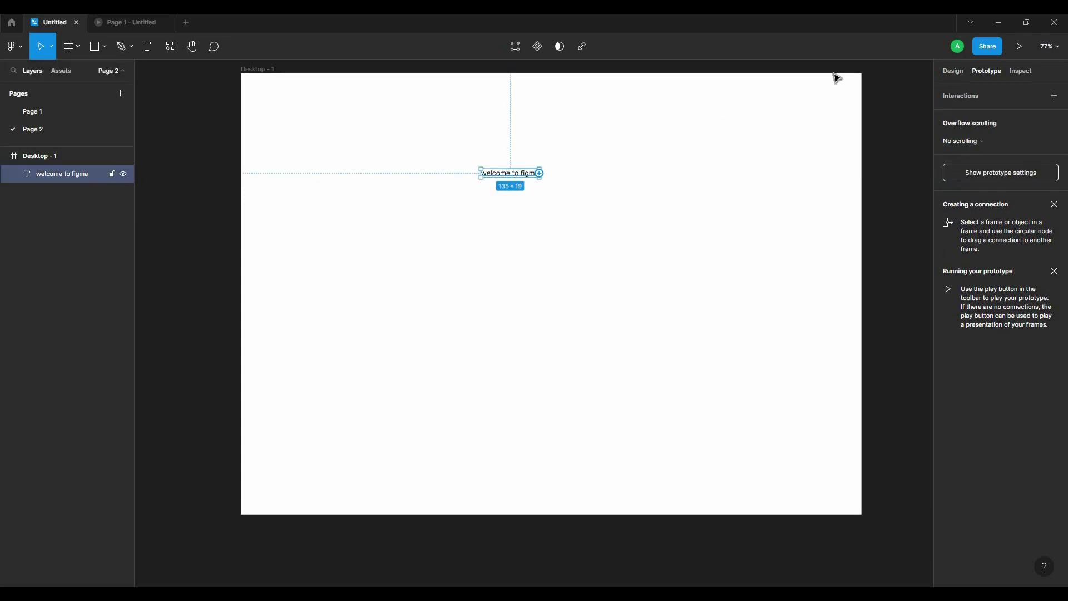
# - Make the heading box auto width and set its font size to 24, keeping Regular weight
pyautogui.moveTo(537, 176)
pyautogui.mouseDown()
pyautogui.moveTo(558, 258)
pyautogui.moveTo(579, 272)
pyautogui.mouseUp()
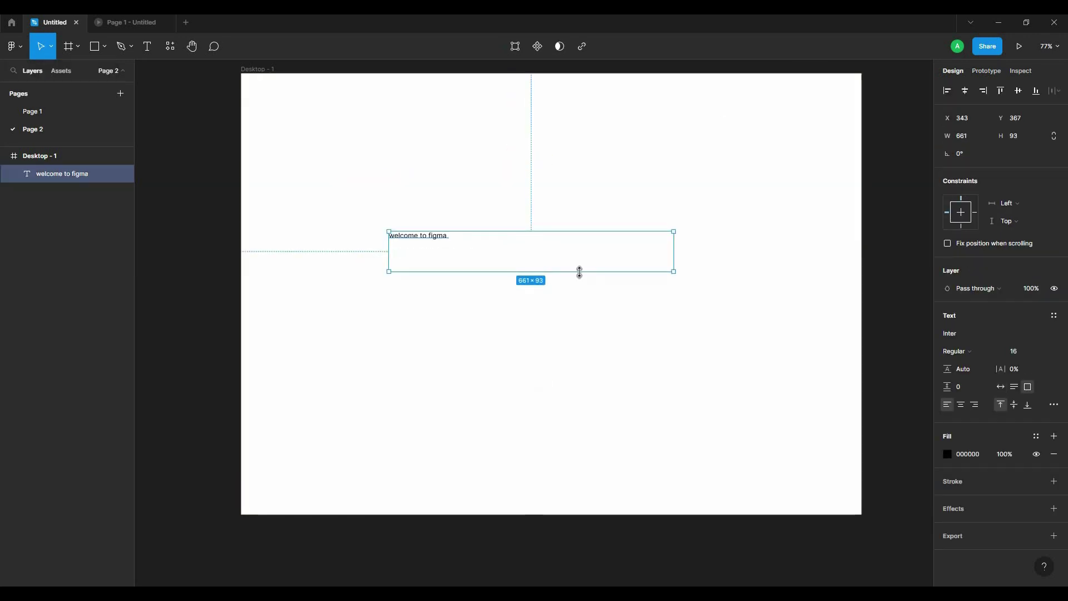
pyautogui.doubleClick(579, 272)
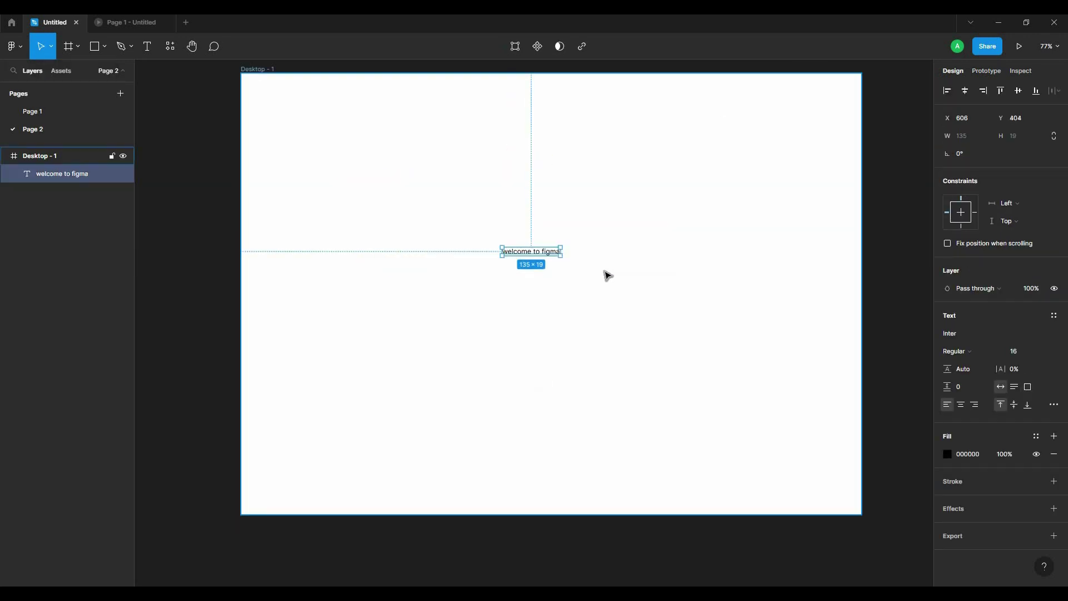
pyautogui.click(1042, 352)
pyautogui.click(1038, 381)
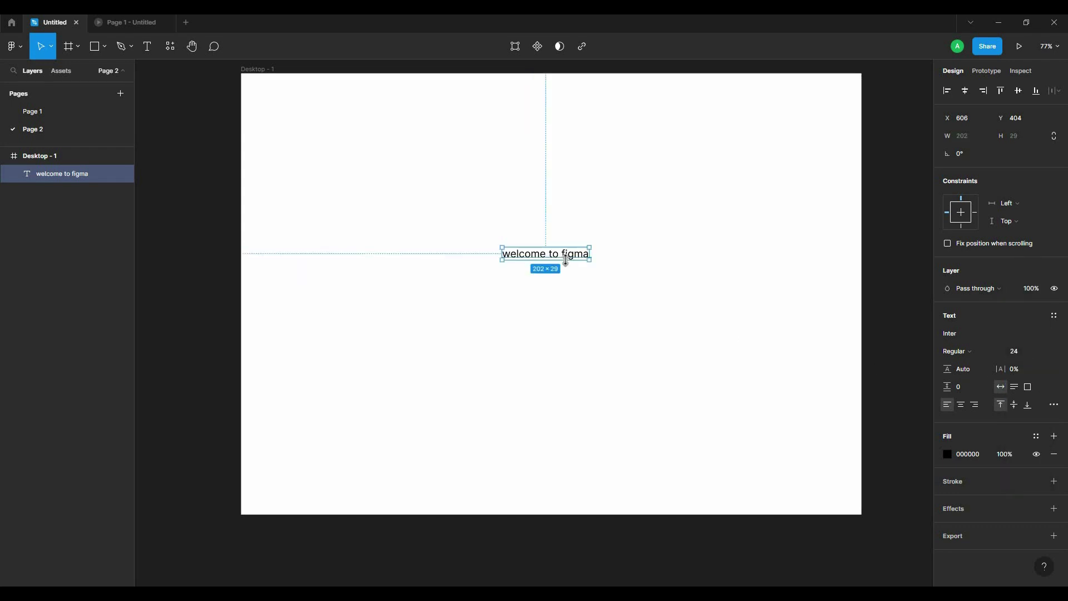
pyautogui.click(992, 351)
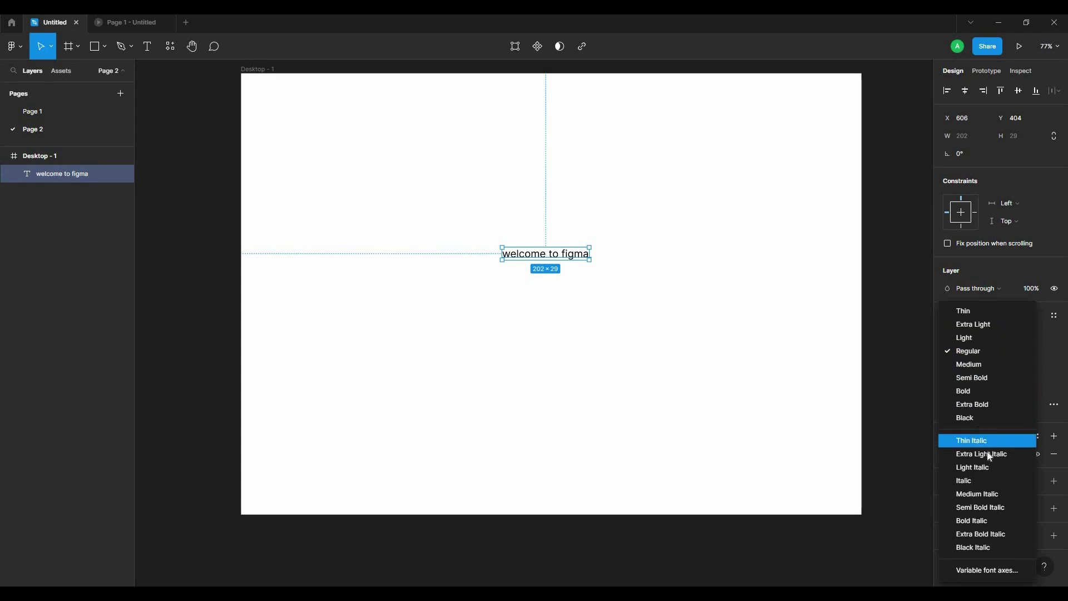
pyautogui.press('Escape')
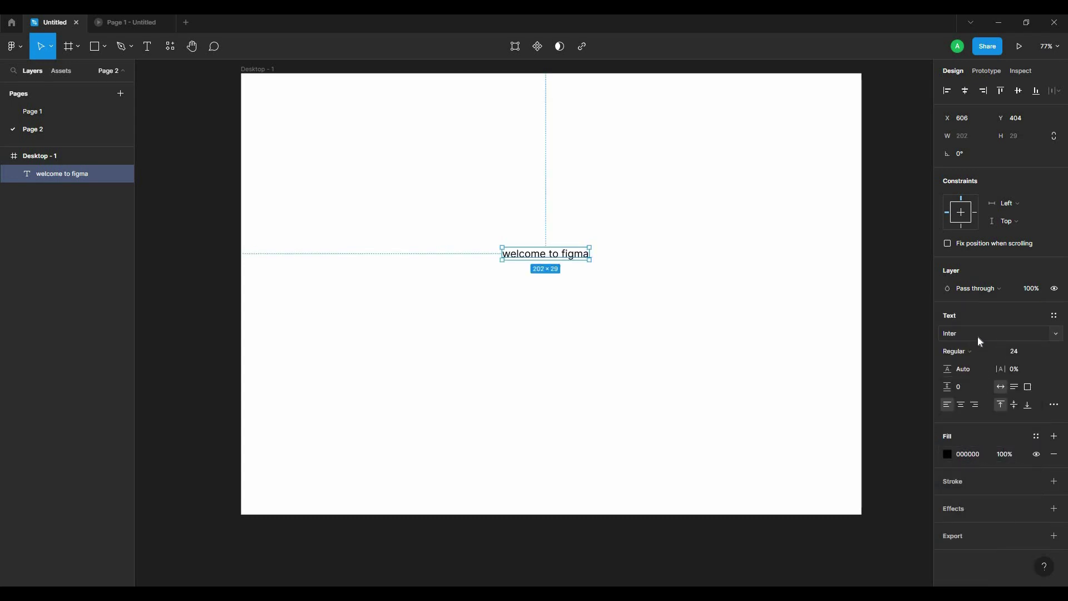
# - Try Istok Web and then Dhurjati as the heading typeface
pyautogui.click(976, 335)
pyautogui.click(1056, 334)
pyautogui.click(1030, 377)
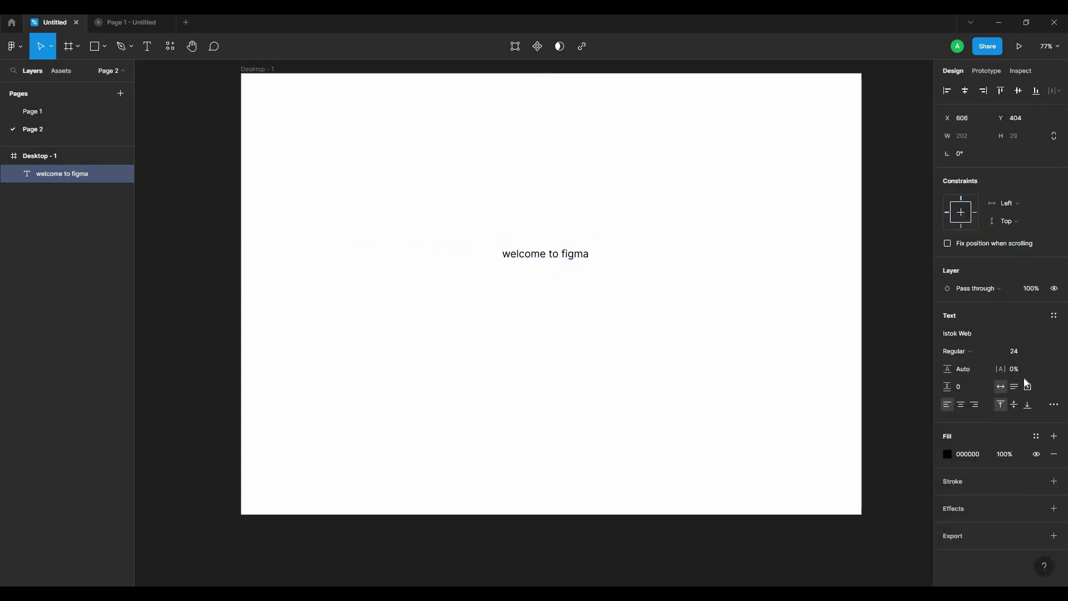
pyautogui.click(1056, 334)
pyautogui.write('d')
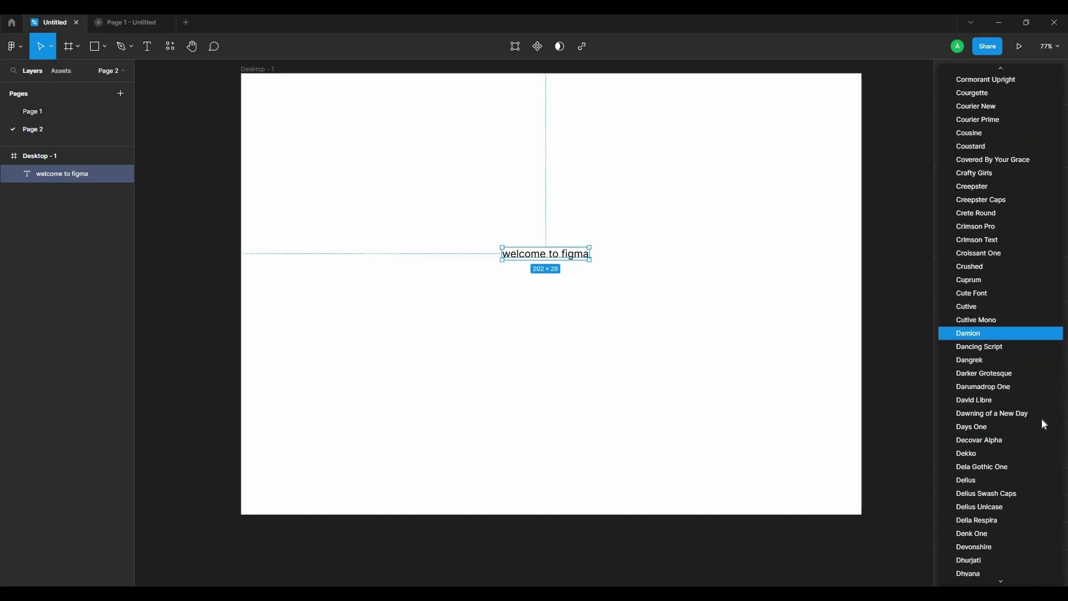
pyautogui.write('vyr')
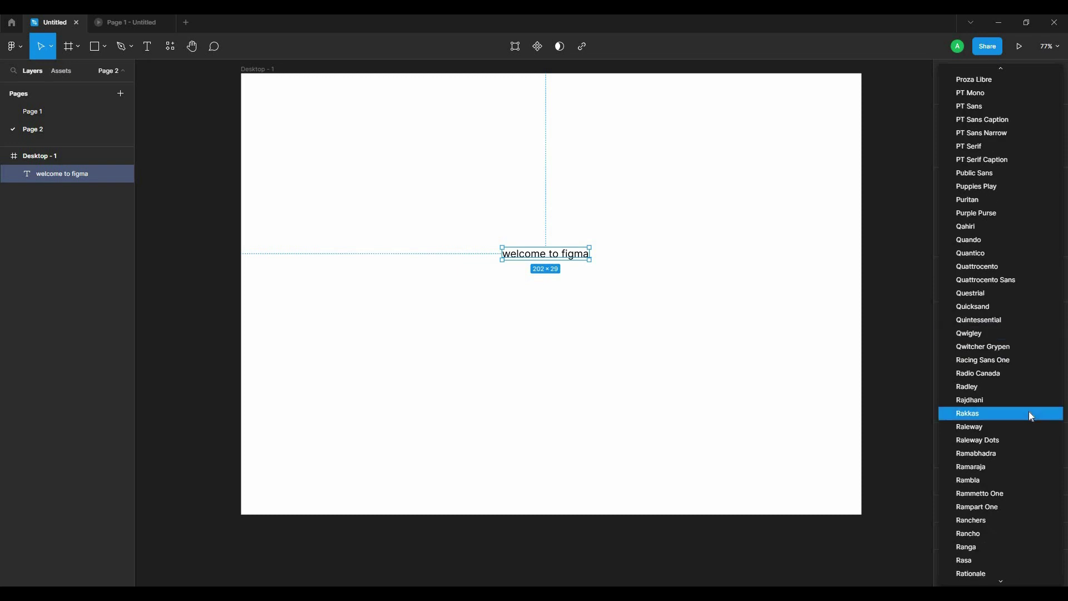
pyautogui.write('d')
pyautogui.click(1003, 265)
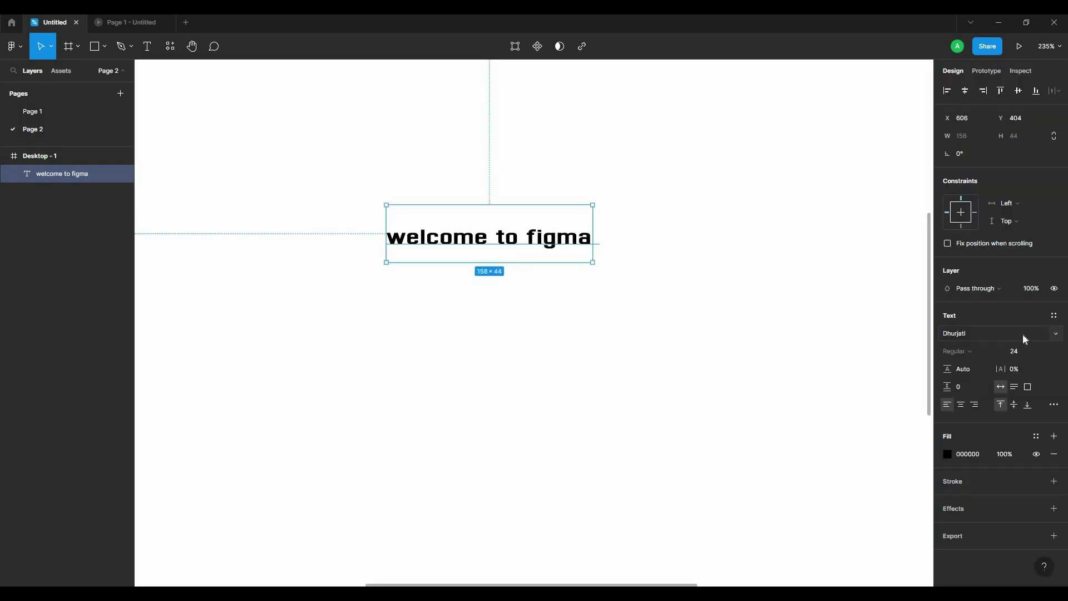
# - Set the heading typeface to Big Shoulders Stencil Text in Bold weight
pyautogui.click(1016, 329)
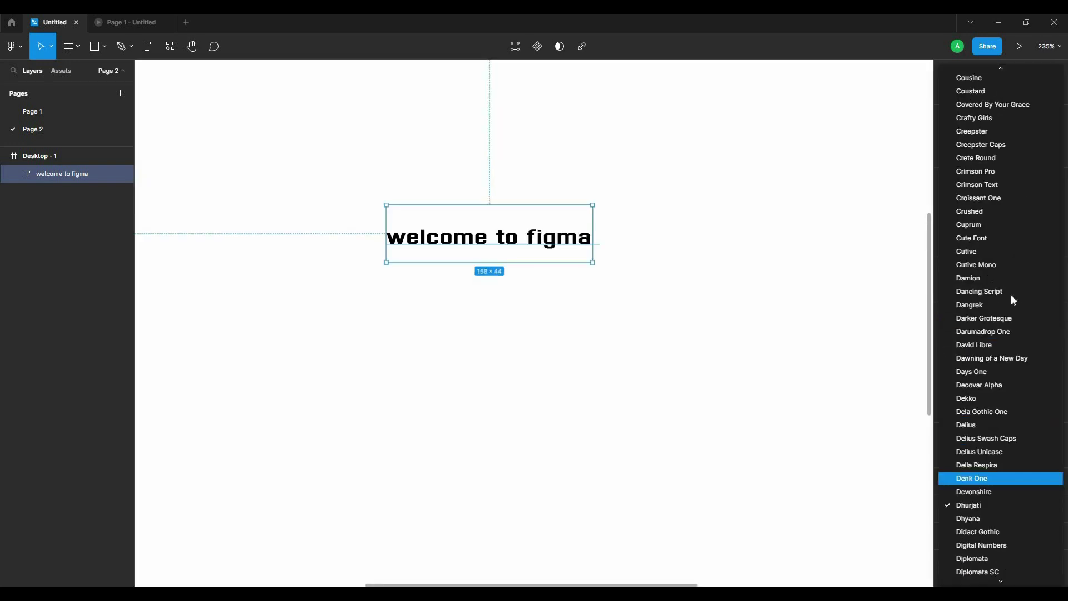
pyautogui.scroll(5, 1011, 296)
pyautogui.scroll(5, 1011, 296)
pyautogui.scroll(5, 1011, 297)
pyautogui.scroll(5, 1011, 296)
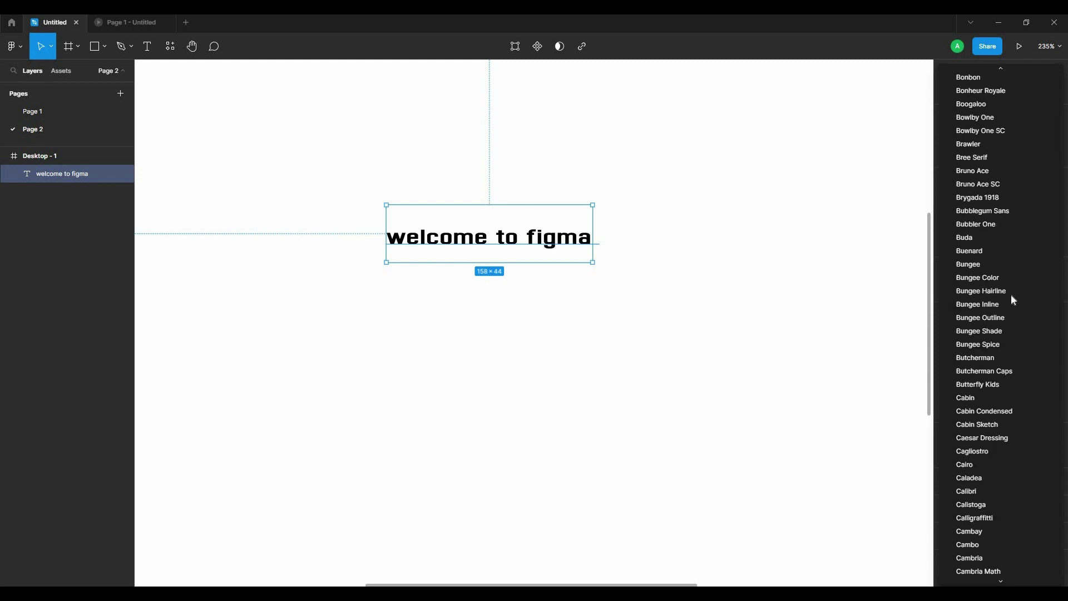
pyautogui.scroll(10, 1010, 293)
pyautogui.scroll(2, 1006, 278)
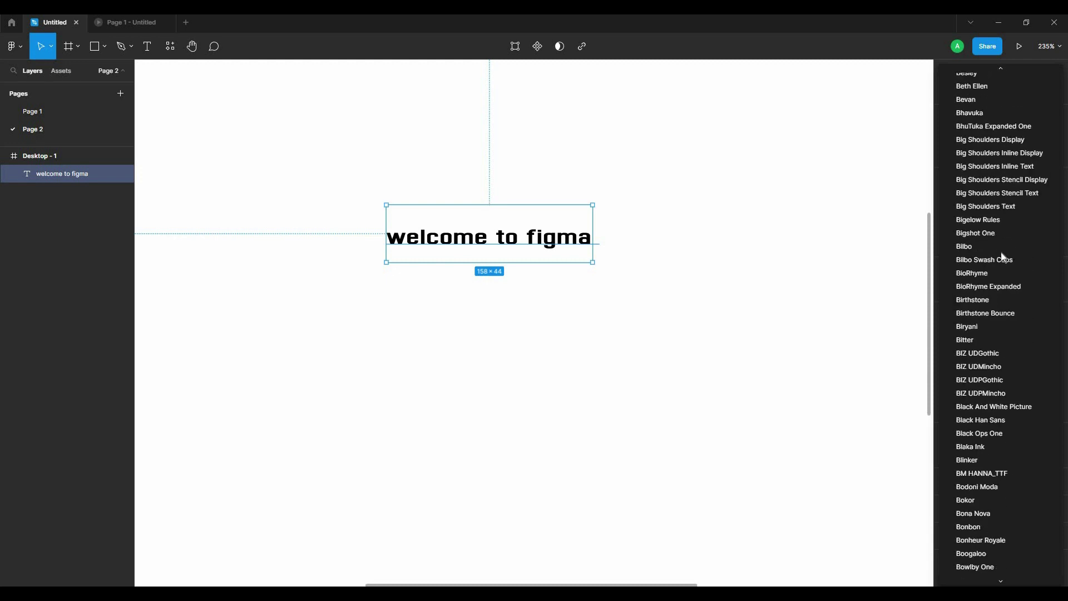
pyautogui.click(989, 195)
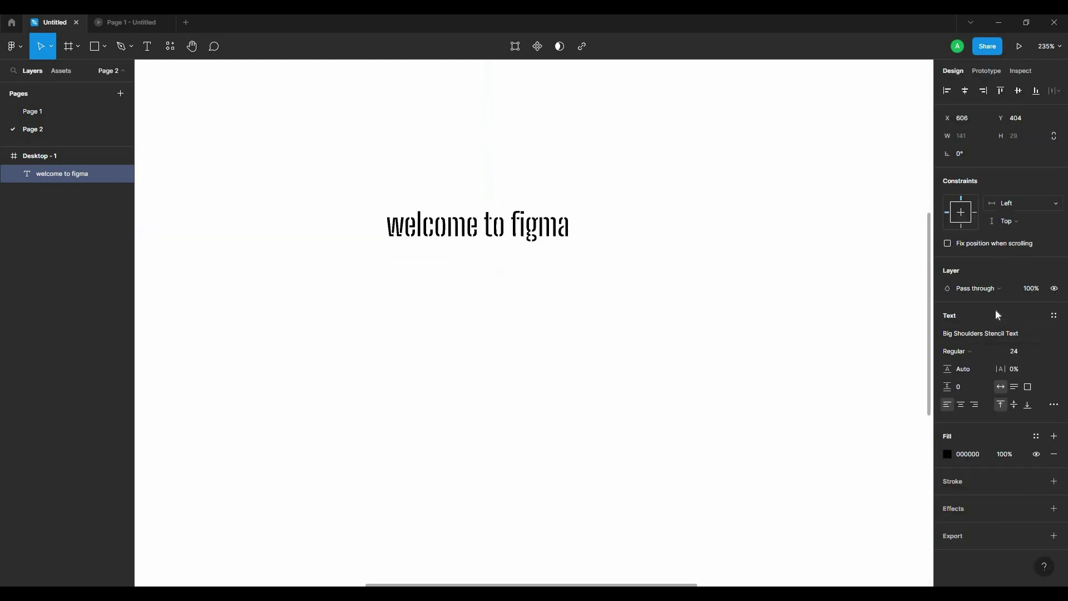
pyautogui.click(998, 352)
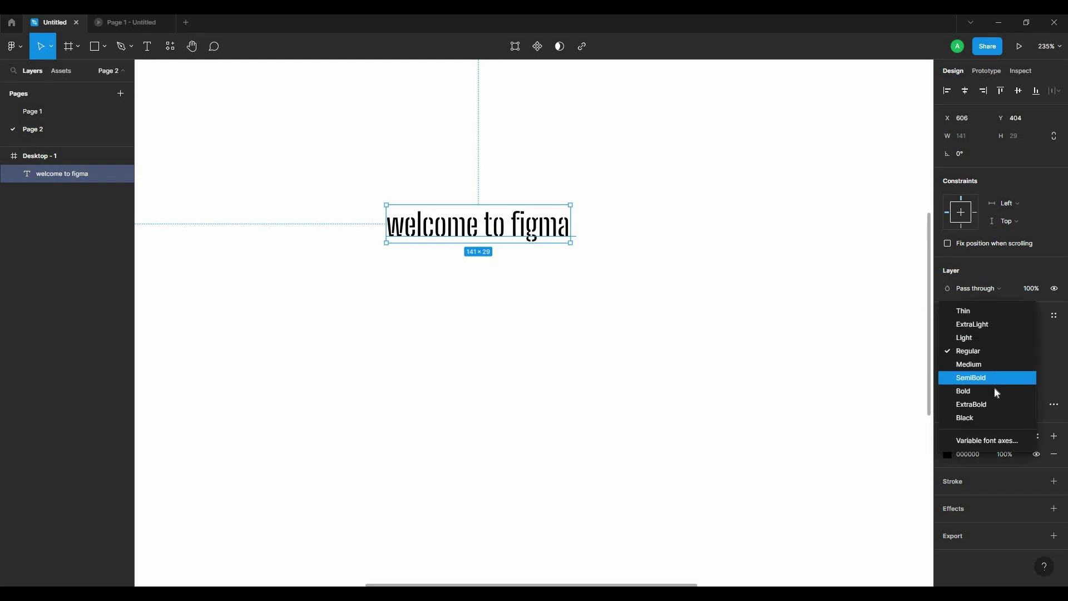
pyautogui.click(974, 388)
pyautogui.click(639, 231)
pyautogui.scroll(-5, 639, 231)
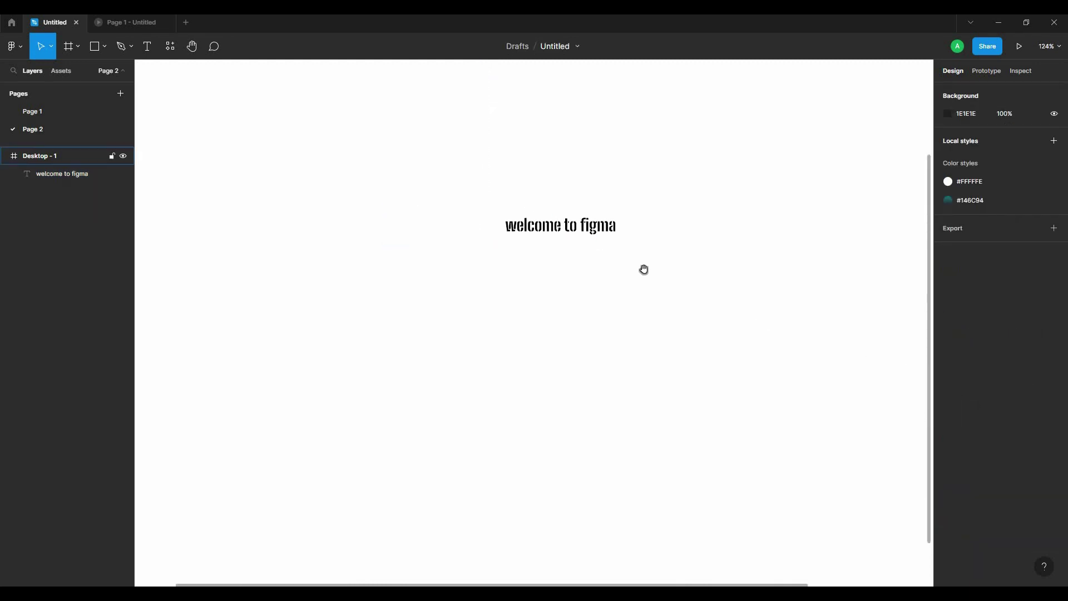
pyautogui.hscroll(2, 606, 253)
pyautogui.click(567, 240)
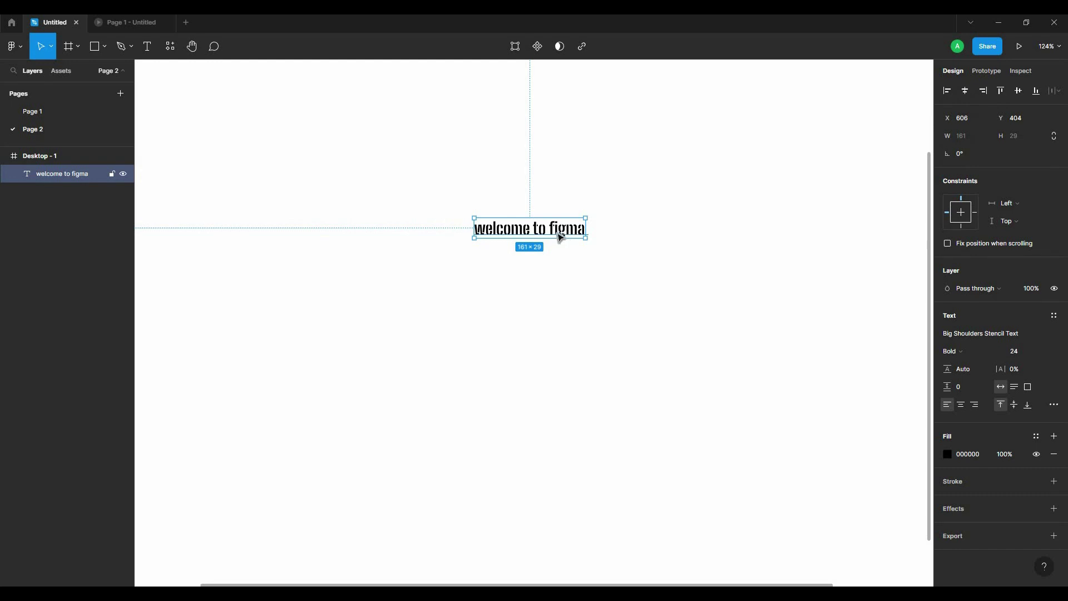
pyautogui.scroll(3, 560, 237)
pyautogui.scroll(3, 563, 278)
pyautogui.click(605, 281)
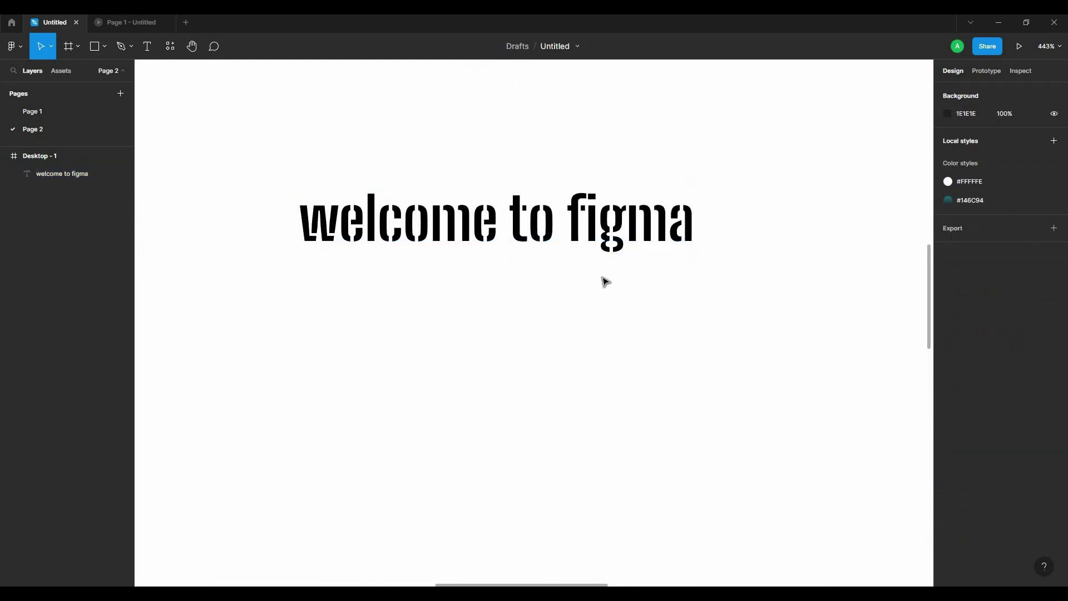
pyautogui.scroll(-2, 601, 272)
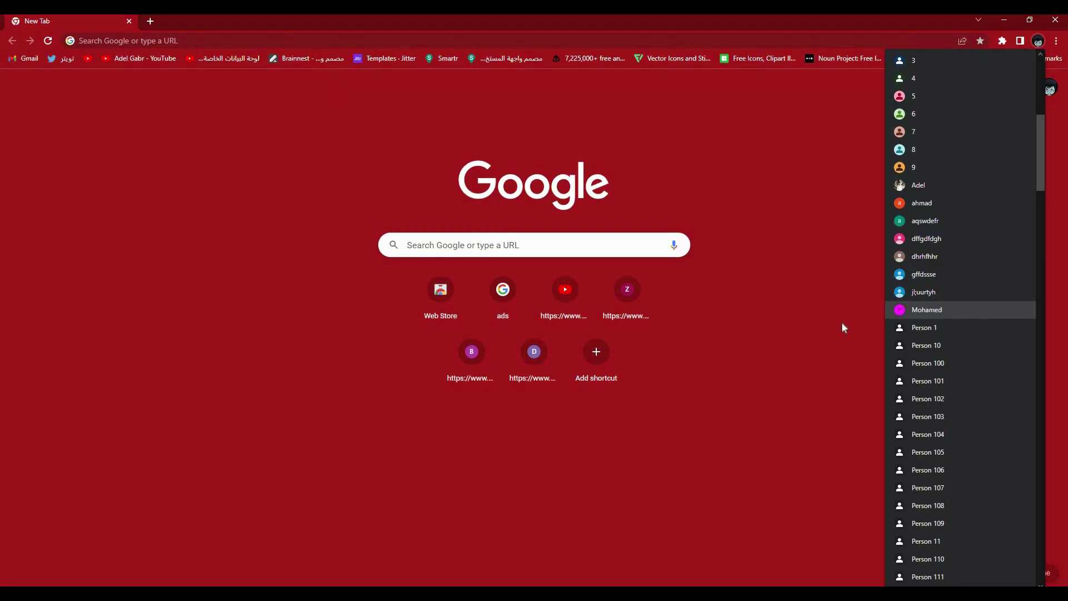
# - Search Google for 'lorem ipsum', picking it from the suggestions for 'lorem'
pyautogui.click(547, 239)
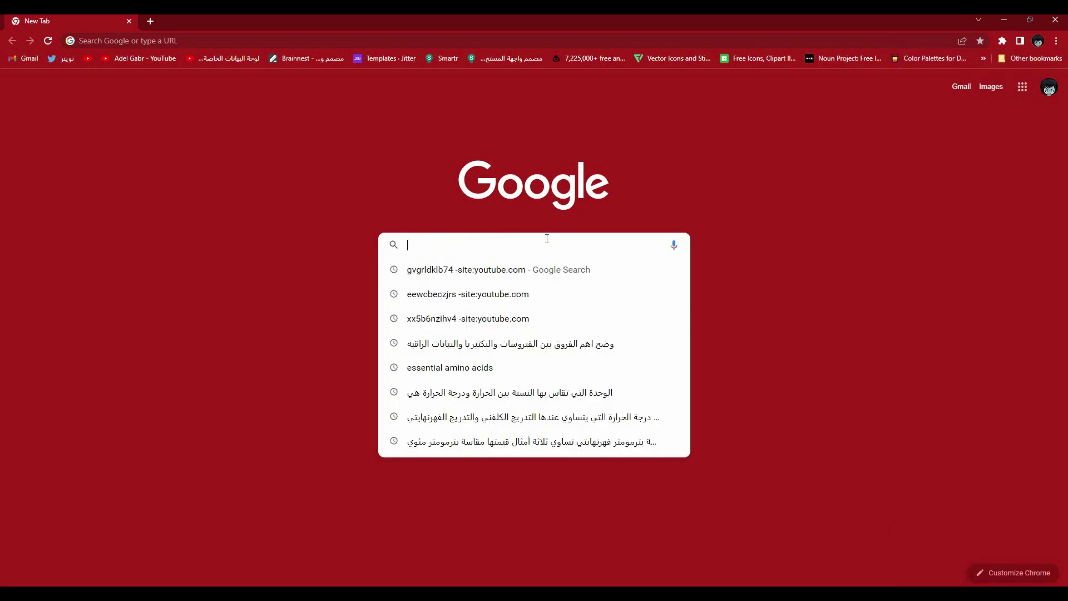
pyautogui.write('lorem')
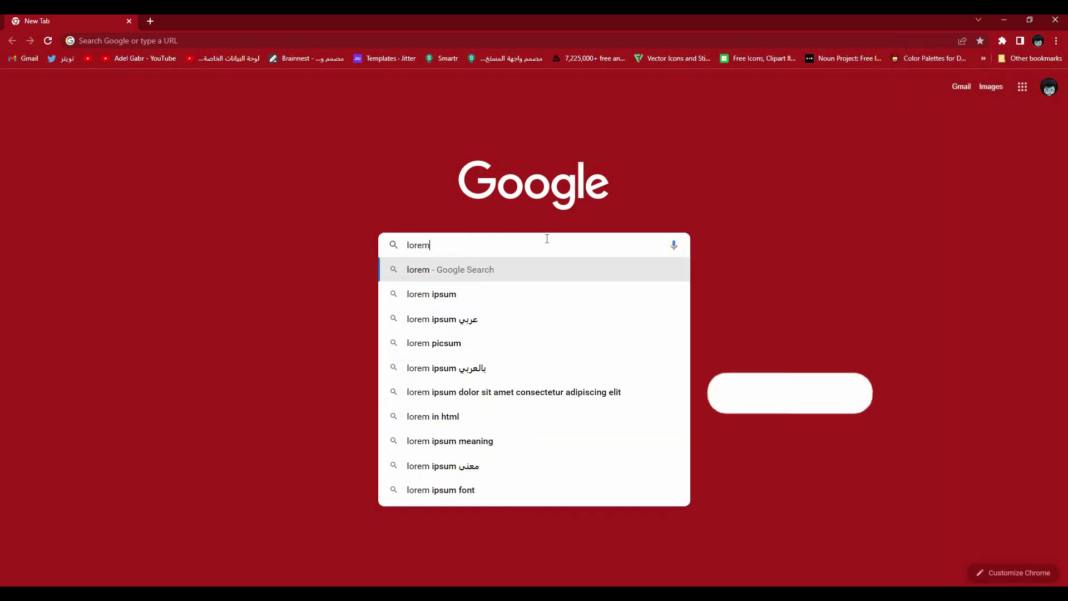
pyautogui.press('Down')
pyautogui.press('Down')
pyautogui.press('Up')
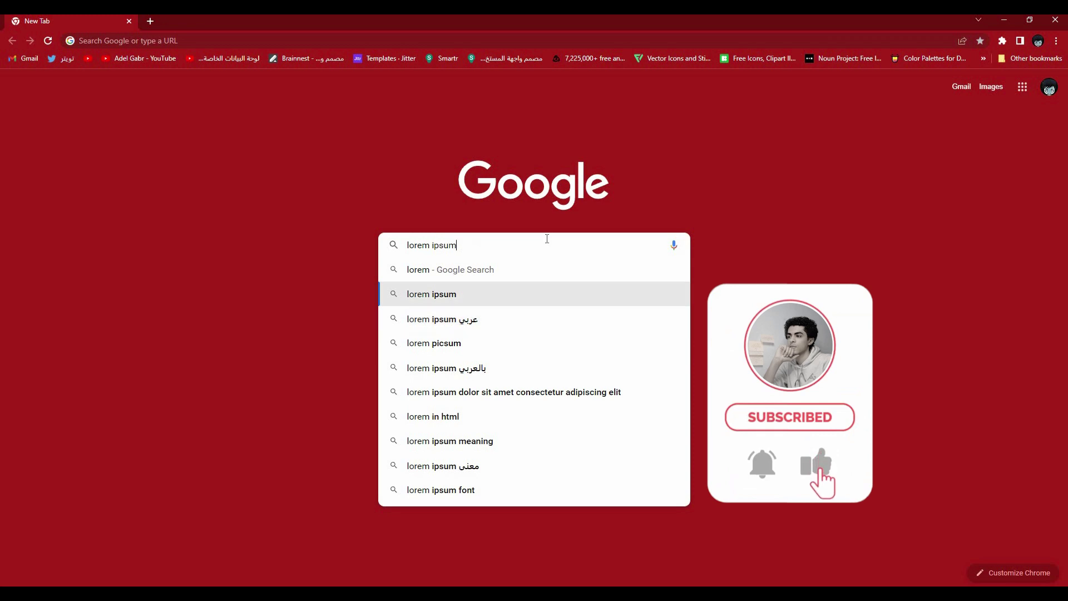
pyautogui.press('Return')
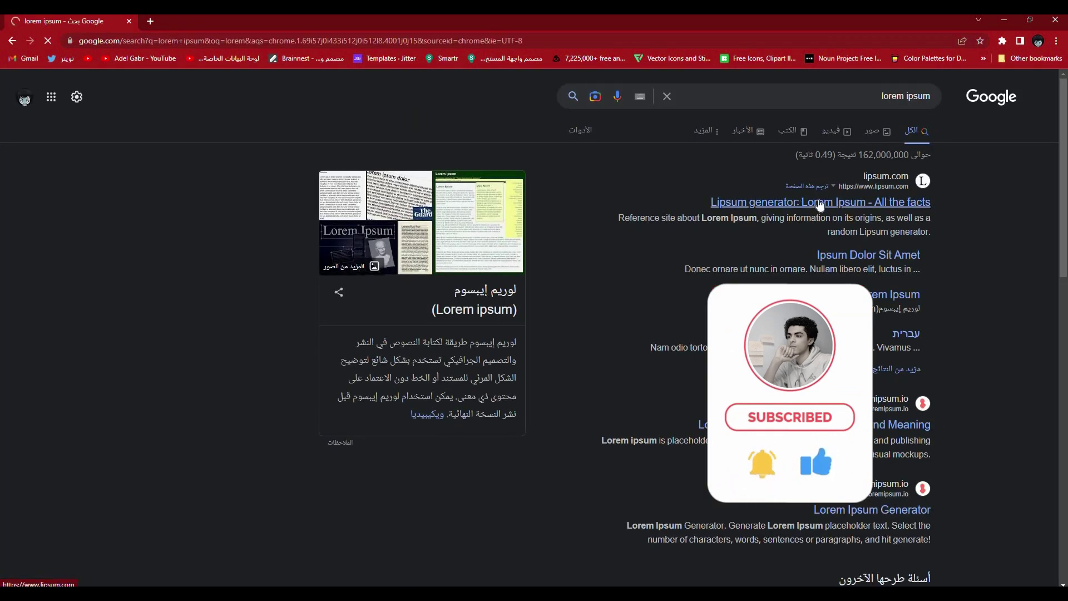
# - Open lipsum.com and select the opening of the 'What is Lorem Ipsum?' paragraph
pyautogui.click(819, 200)
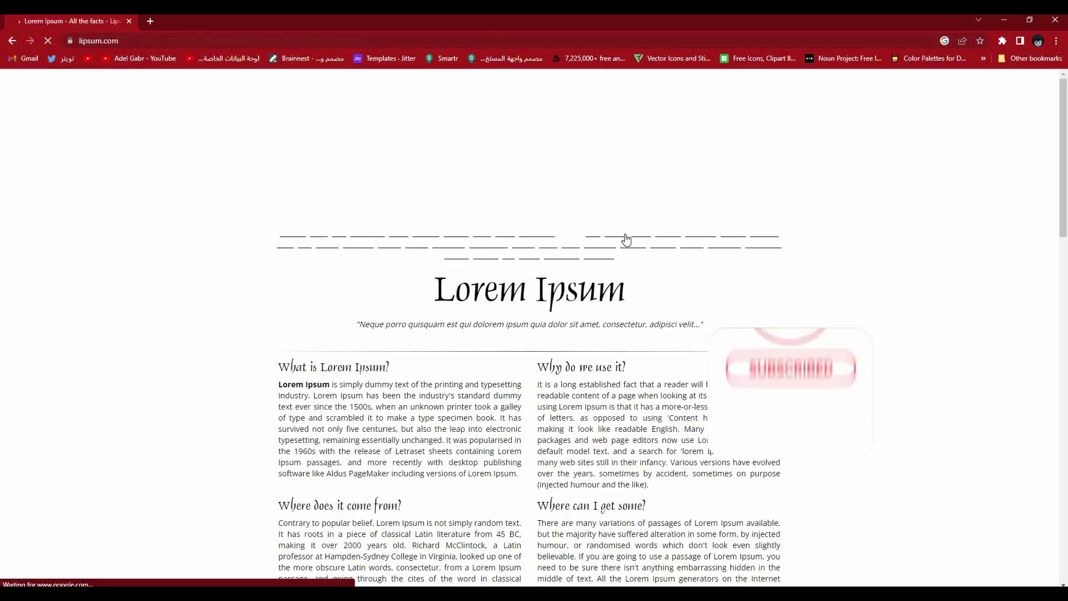
pyautogui.scroll(-2, 274, 95)
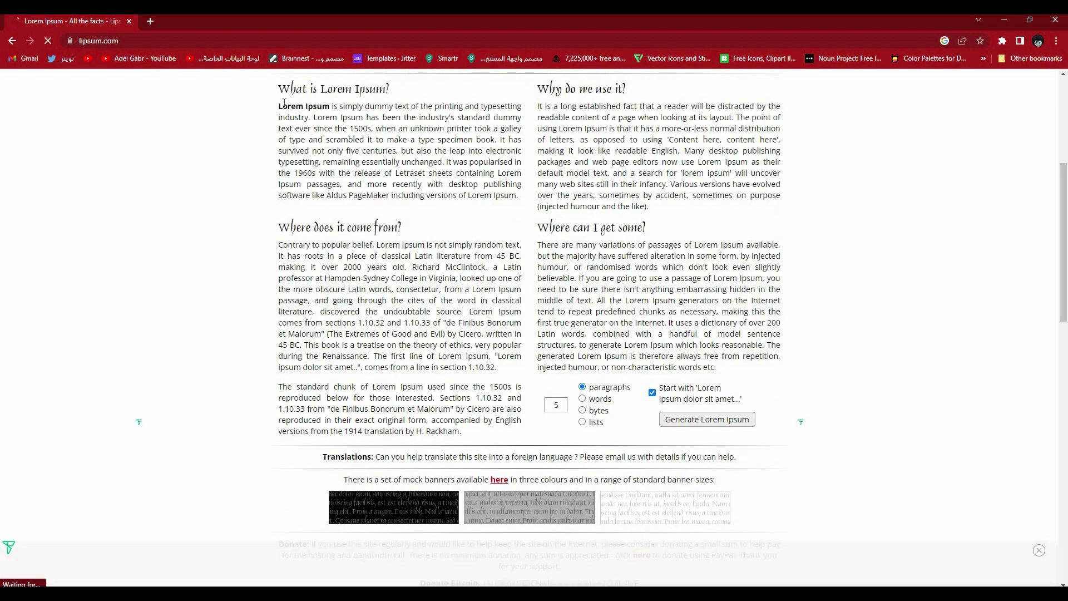
pyautogui.moveTo(367, 114); pyautogui.dragTo(488, 207)
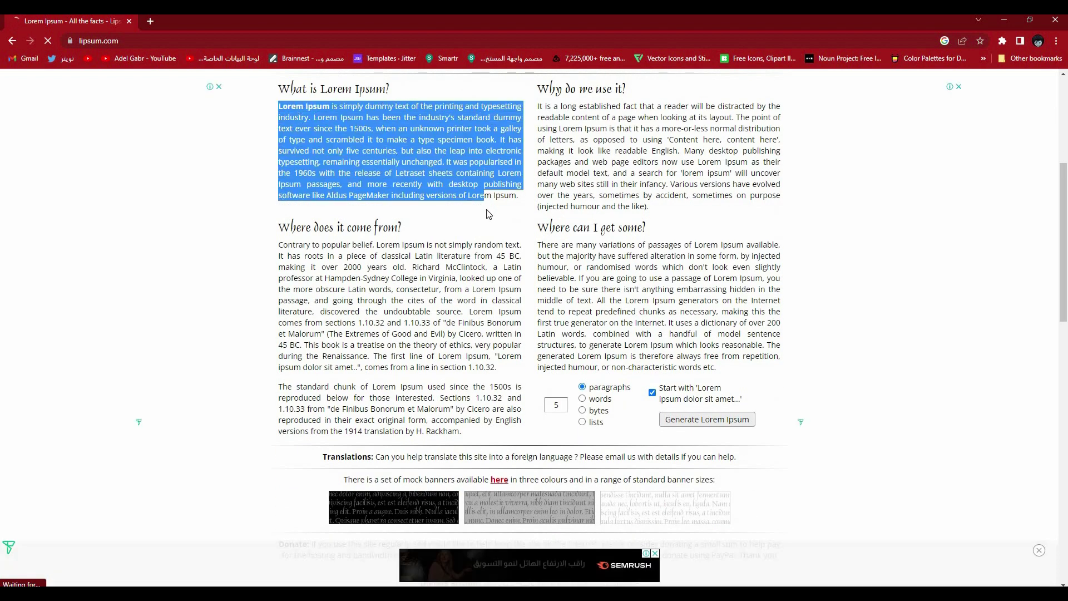
pyautogui.scroll(-5, 490, 210)
pyautogui.scroll(-6, 491, 211)
pyautogui.scroll(7, 446, 334)
pyautogui.scroll(10, 446, 333)
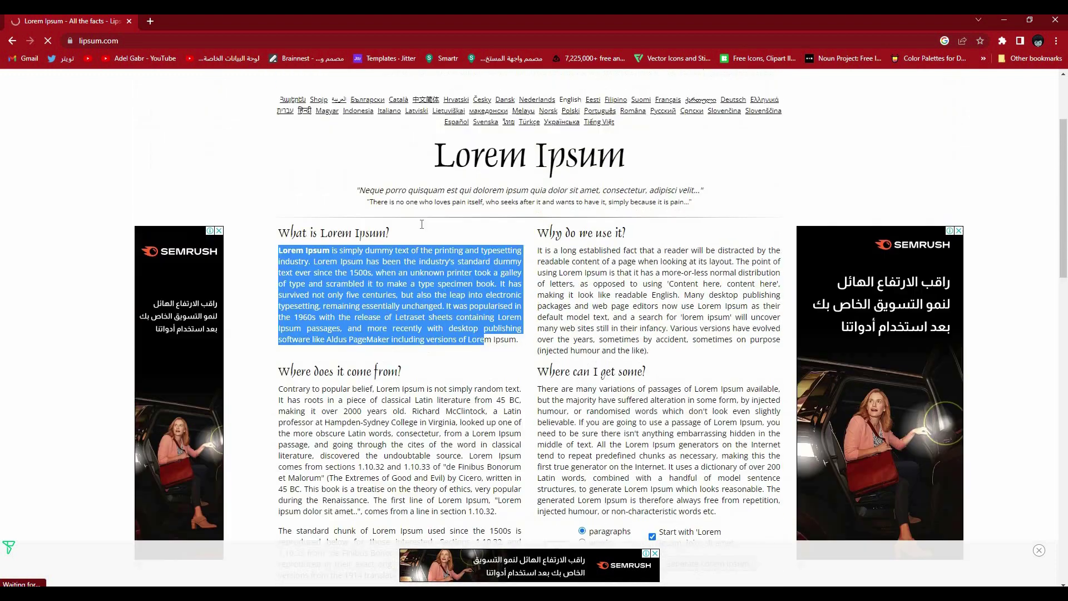
pyautogui.scroll(2, 446, 334)
pyautogui.click(371, 326)
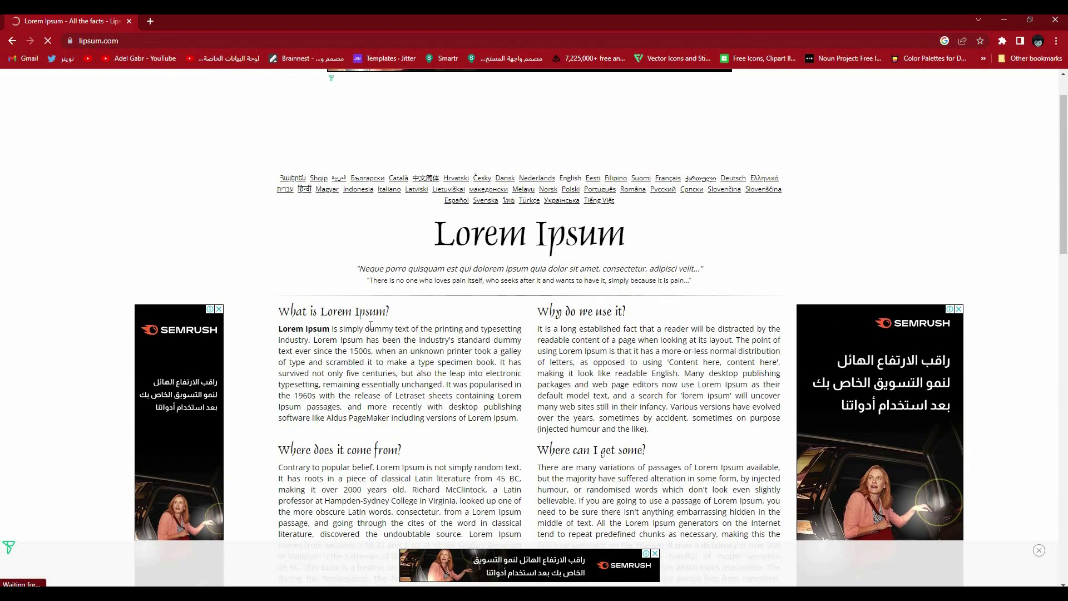
pyautogui.moveTo(290, 332); pyautogui.dragTo(779, 528)
pyautogui.click(280, 312)
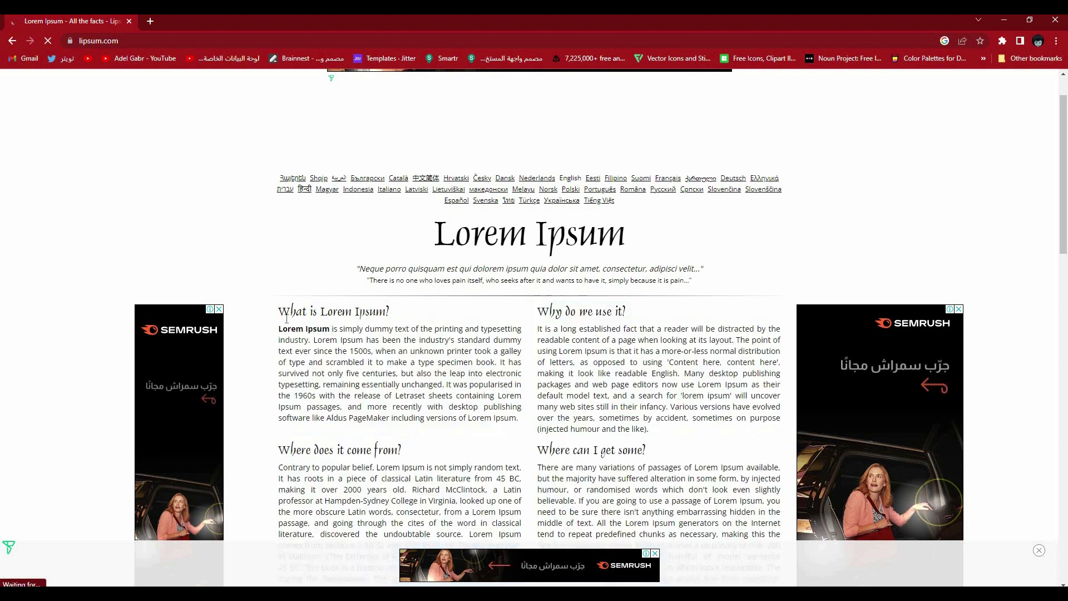
# - Trim the pasted Lorem paragraph to end at 'specimen book. It has' and reselect the heading
pyautogui.moveTo(279, 328); pyautogui.dragTo(521, 424)
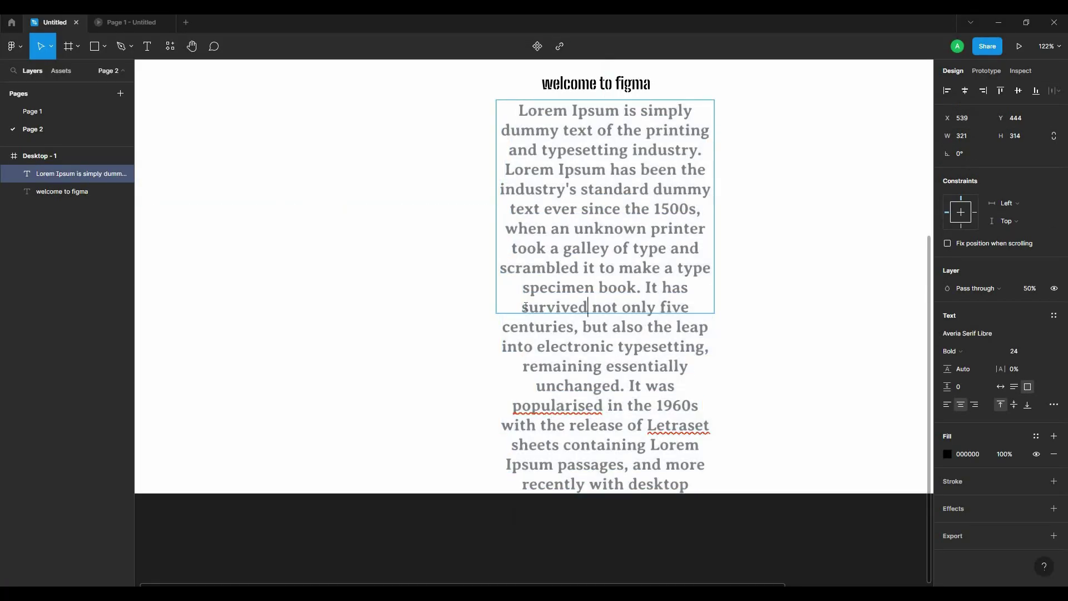
pyautogui.moveTo(630, 321); pyautogui.dragTo(606, 517)
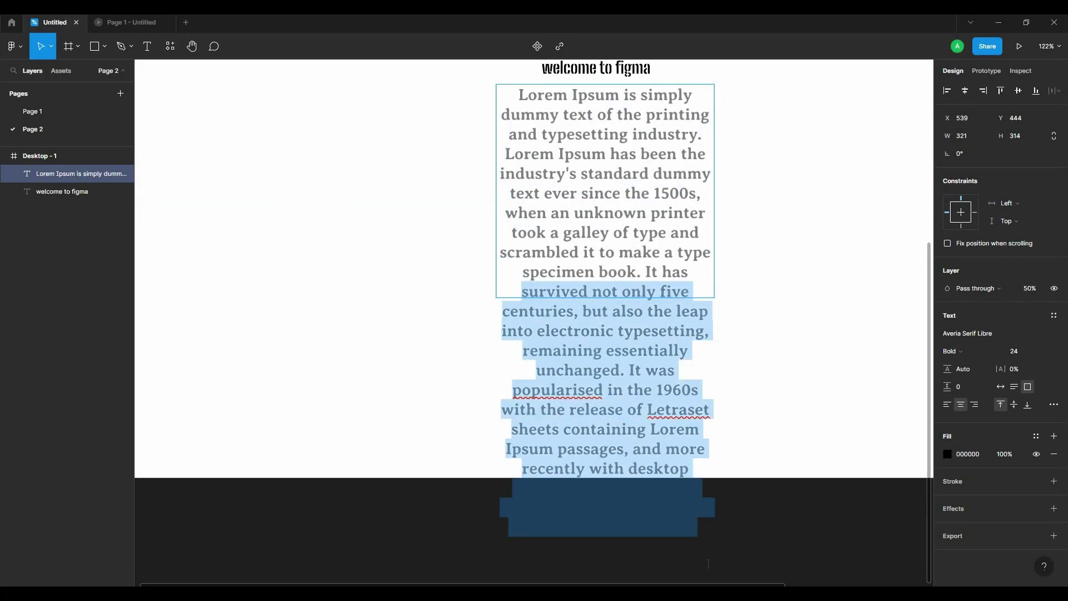
pyautogui.press('BackSpace')
pyautogui.scroll(3, 712, 362)
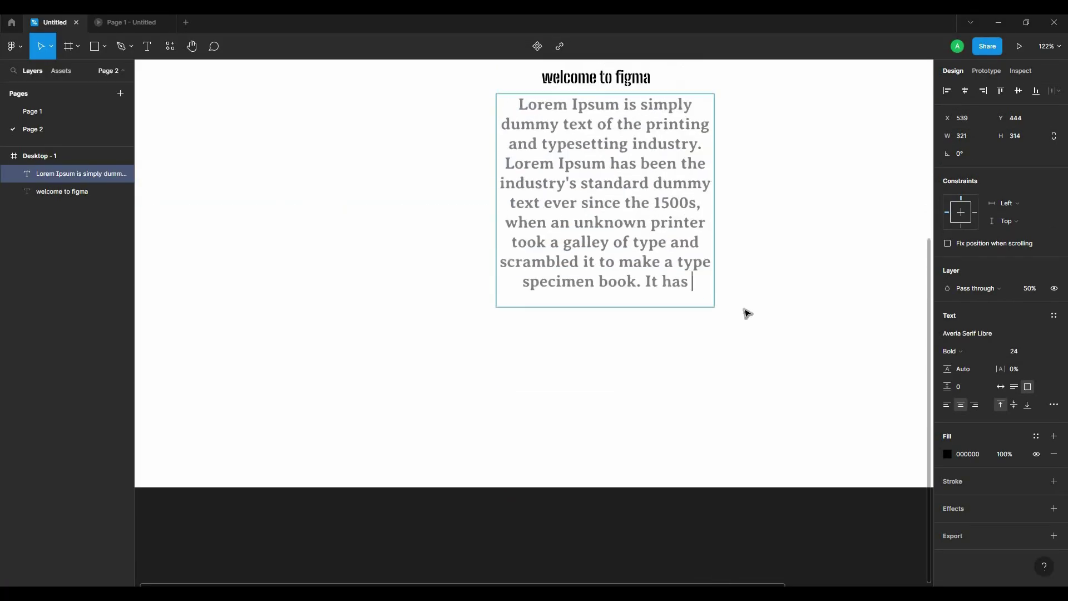
pyautogui.press('Escape')
pyautogui.scroll(3, 643, 195)
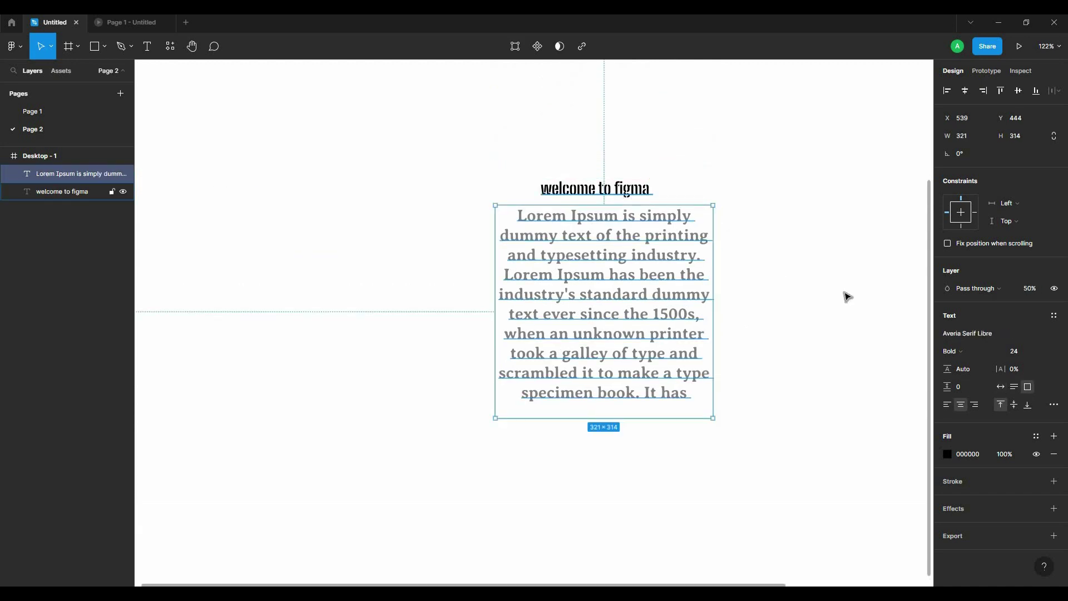
pyautogui.press('Tab')
pyautogui.scroll(5, 1030, 339)
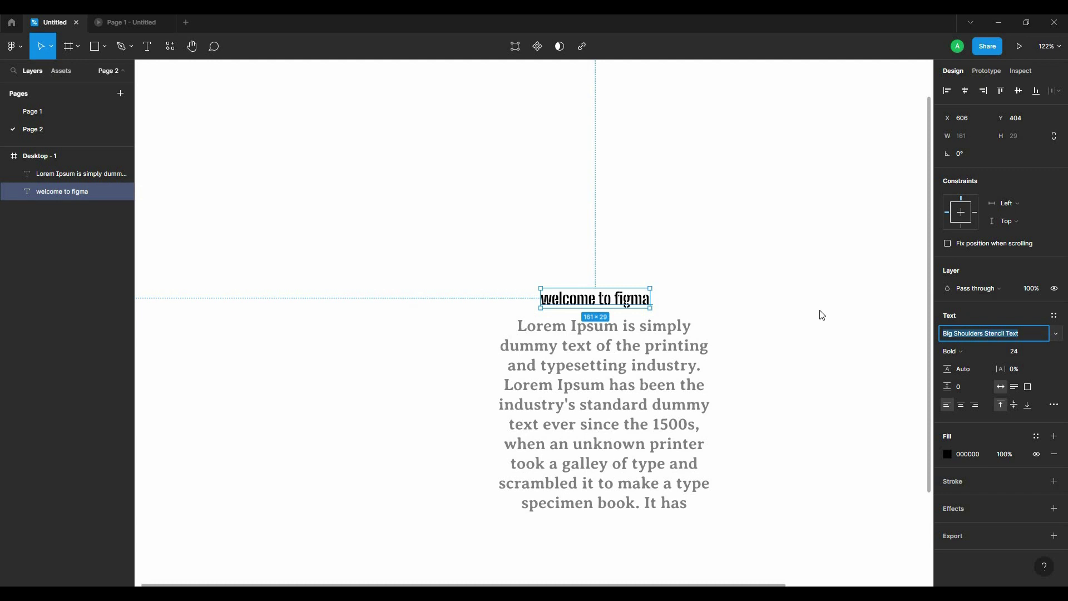
# - Give the heading a plain bold sans-serif font and set the Lorem paragraph to size 16
pyautogui.press('Up')
pyautogui.press('Up')
pyautogui.press('Up')
pyautogui.press('Up')
pyautogui.press('Up')
pyautogui.press('Up')
pyautogui.press('Up')
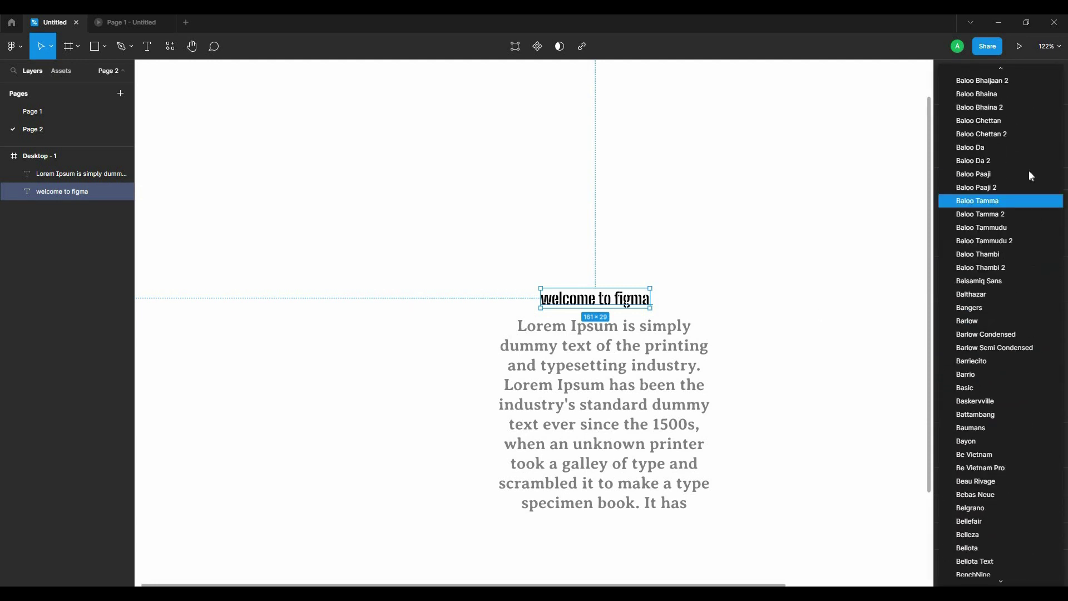
pyautogui.scroll(10, 1028, 169)
pyautogui.scroll(1, 997, 212)
pyautogui.click(990, 232)
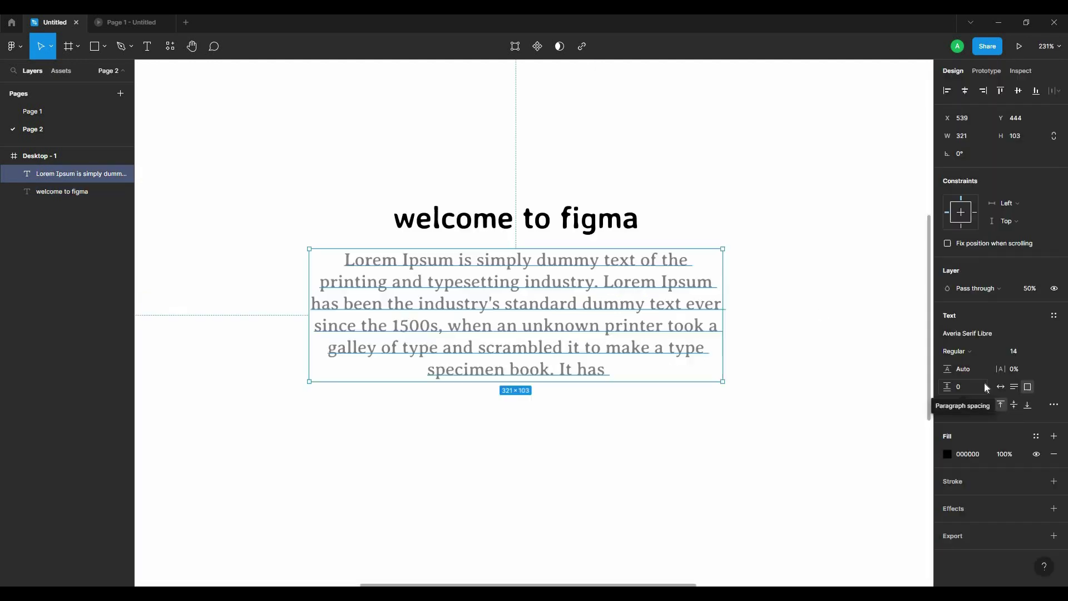
pyautogui.click(1038, 352)
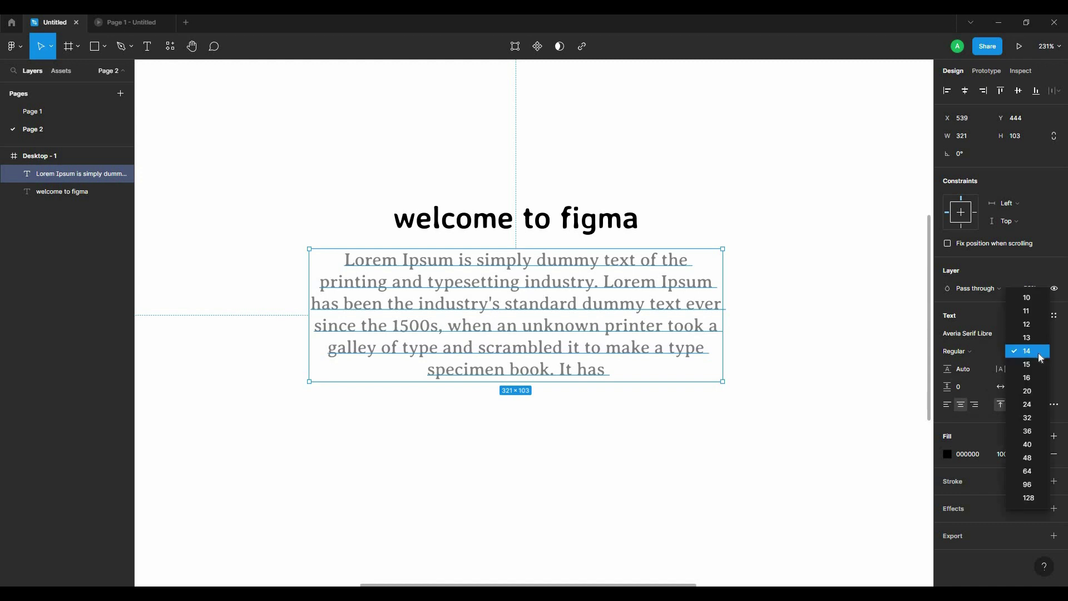
pyautogui.click(1040, 378)
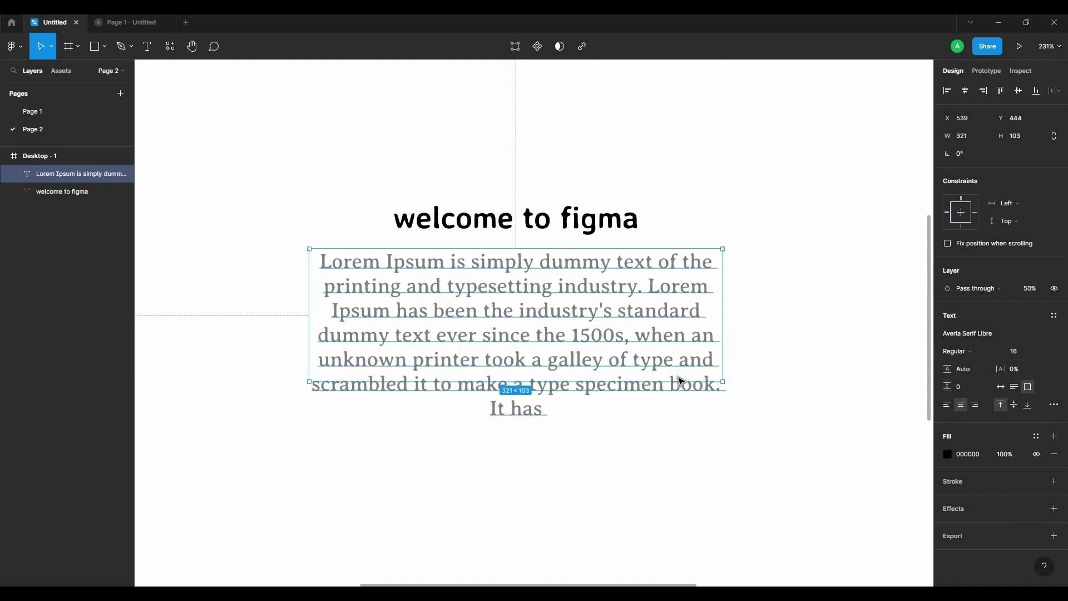
pyautogui.keyDown('shift'); pyautogui.click(648, 222); pyautogui.keyUp('shift')
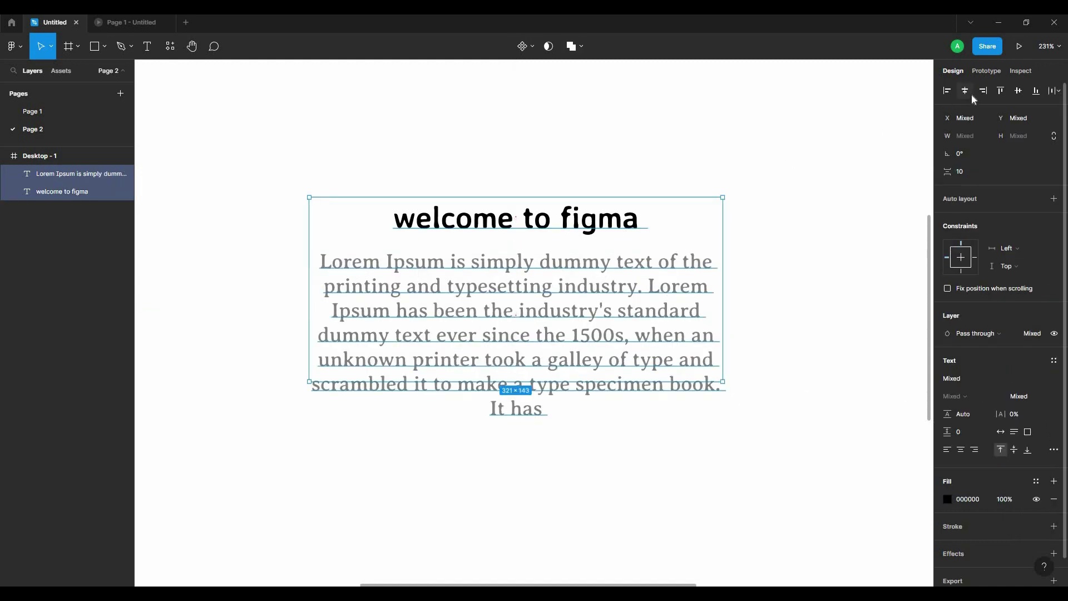
# - Reselect the Lorem paragraph and adjust the zoom to view the frame
pyautogui.click(844, 119)
pyautogui.click(631, 305)
pyautogui.doubleClick(633, 327)
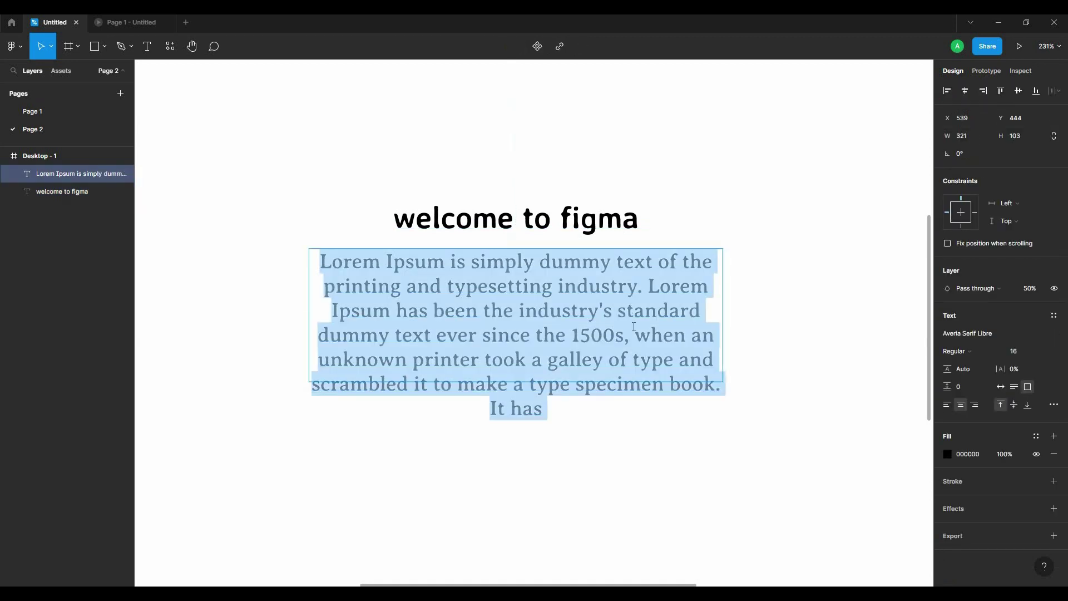
pyautogui.click(639, 331)
pyautogui.press('Escape')
pyautogui.press('Escape')
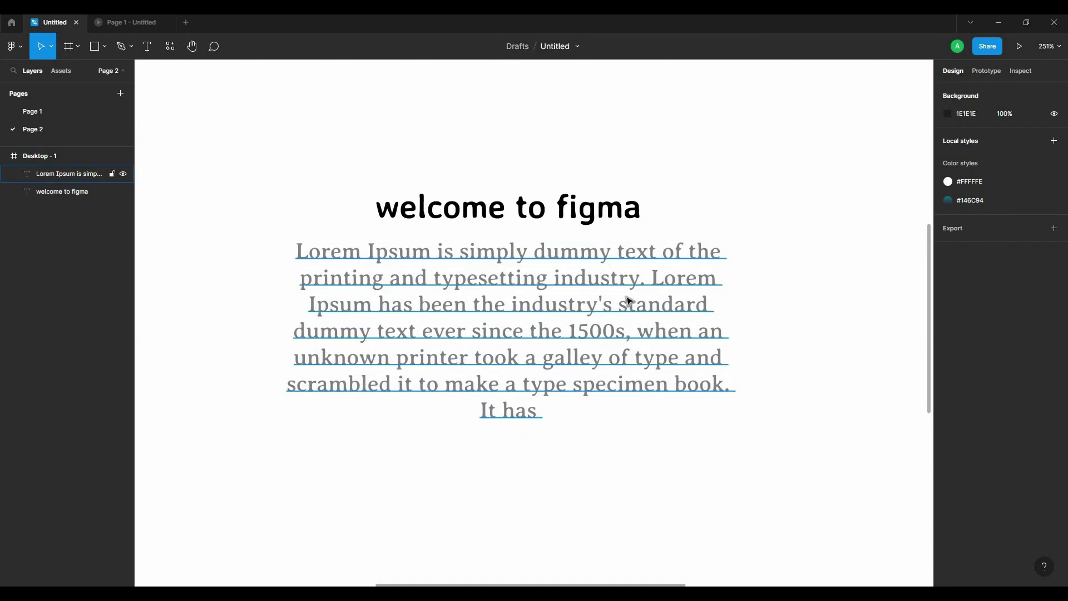
pyautogui.press('-')
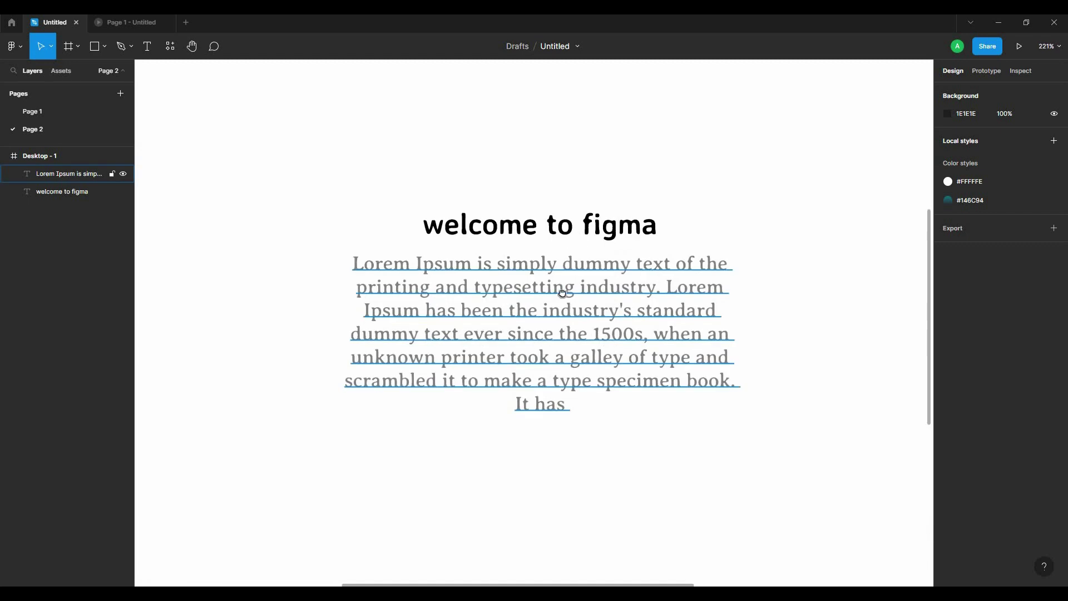
pyautogui.press('+')
# - Select heading and paragraph together and set the vertical gap between them to 12
pyautogui.click(564, 296)
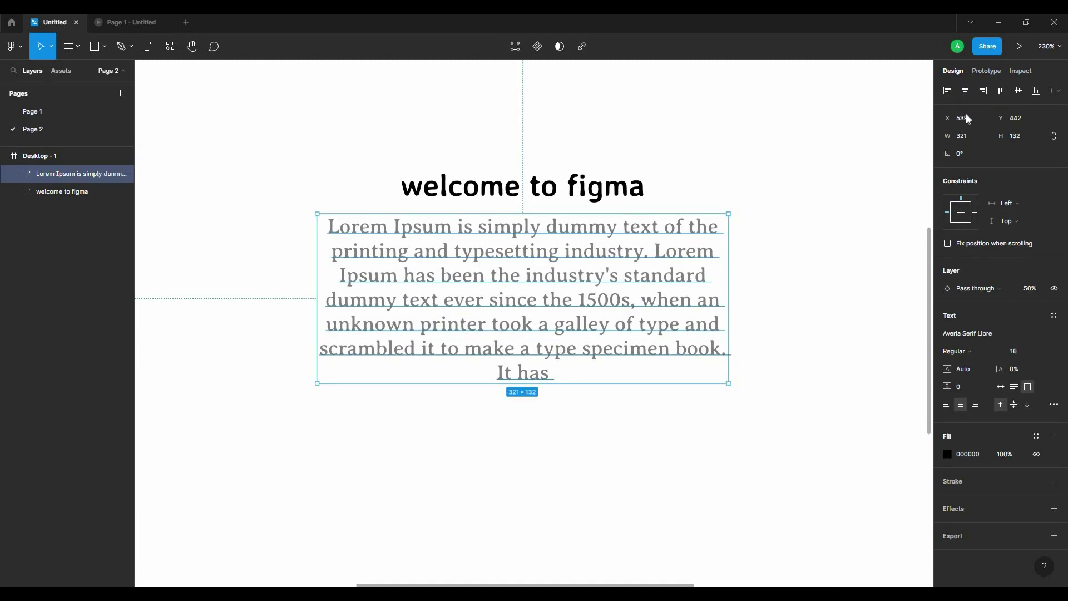
pyautogui.keyDown('shift'); pyautogui.click(531, 189); pyautogui.keyUp('shift')
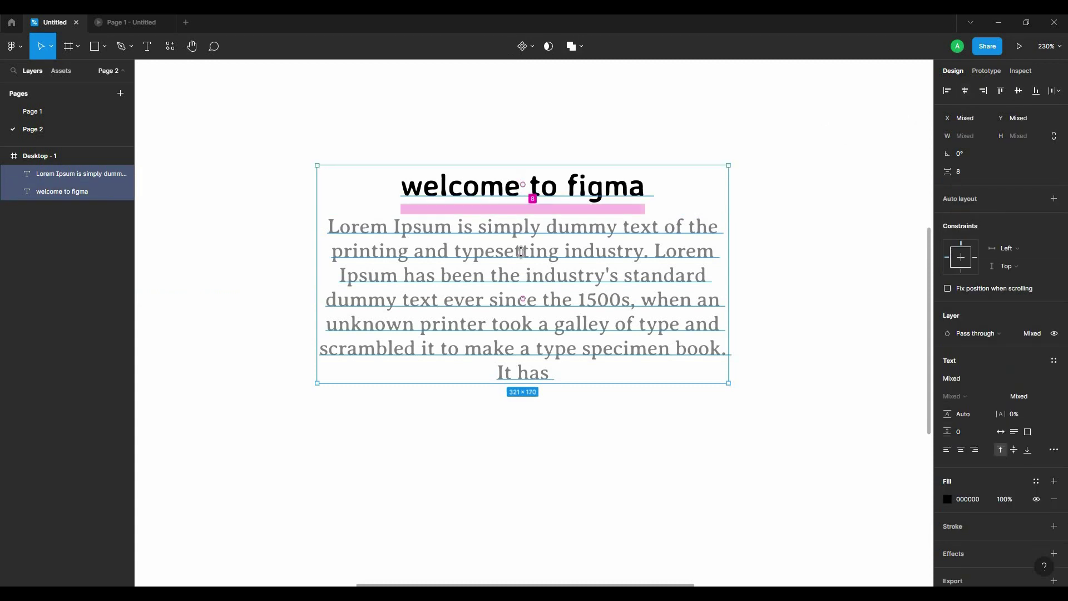
pyautogui.moveTo(523, 210); pyautogui.dragTo(532, 212)
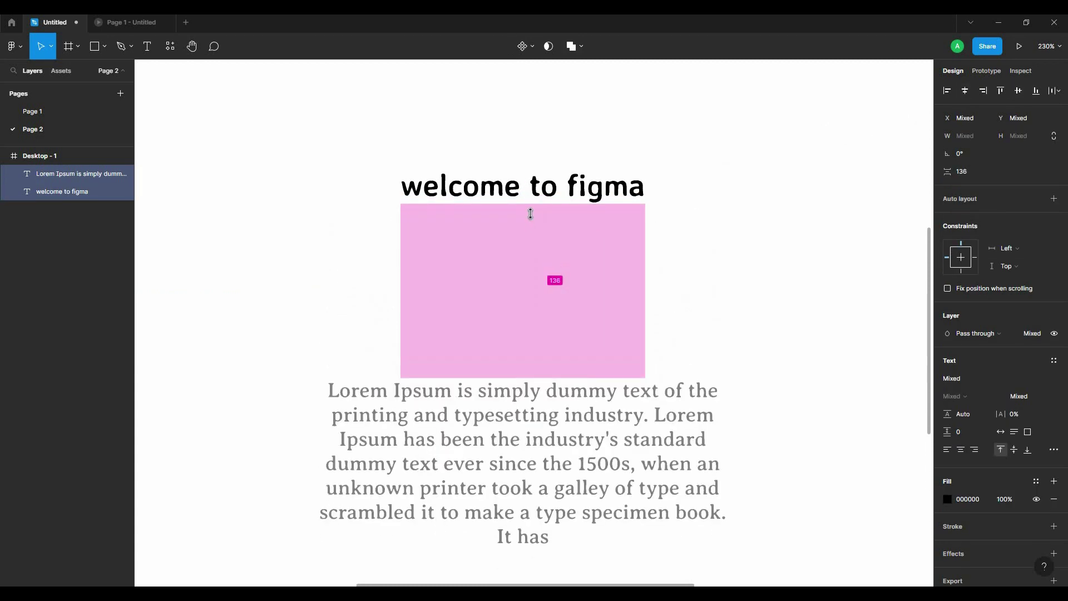
pyautogui.moveTo(532, 212); pyautogui.dragTo(529, 188)
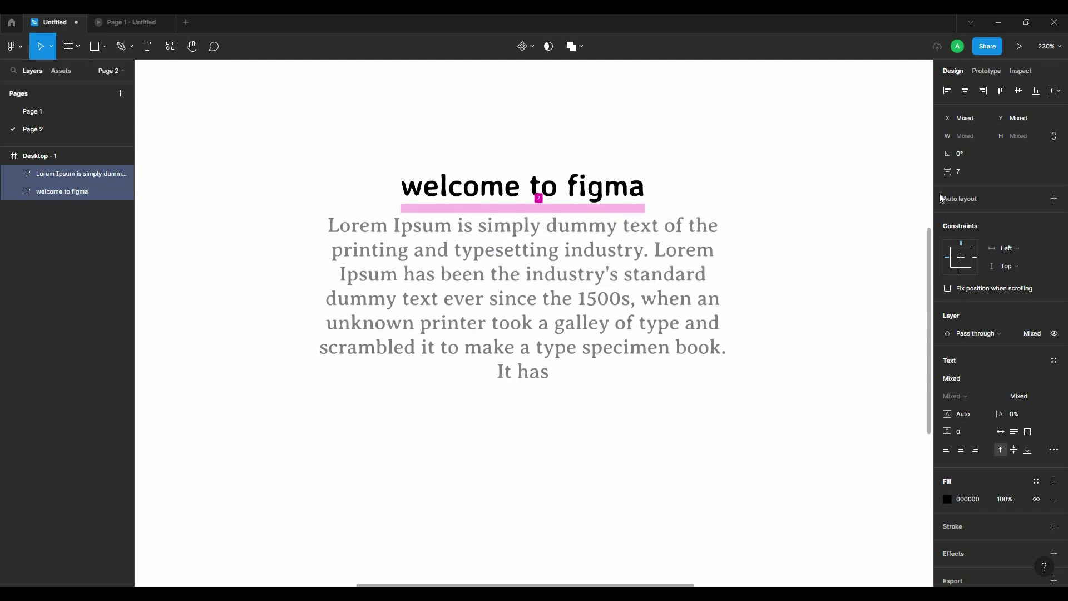
pyautogui.click(968, 171)
pyautogui.write('12')
pyautogui.click(863, 221)
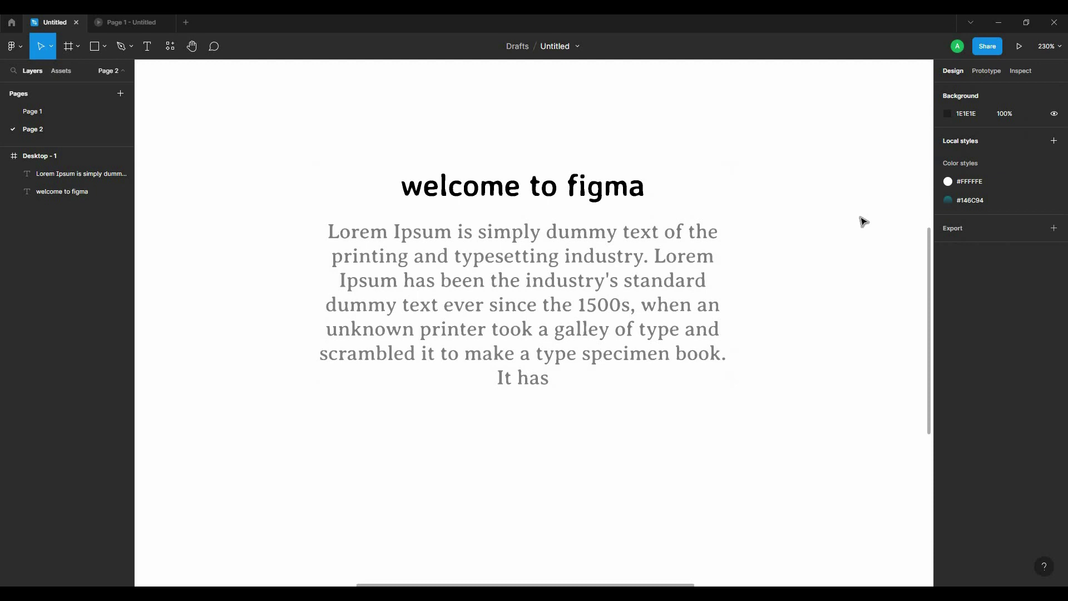
pyautogui.click(622, 201)
pyautogui.keyDown('shift'); pyautogui.click(619, 238); pyautogui.keyUp('shift')
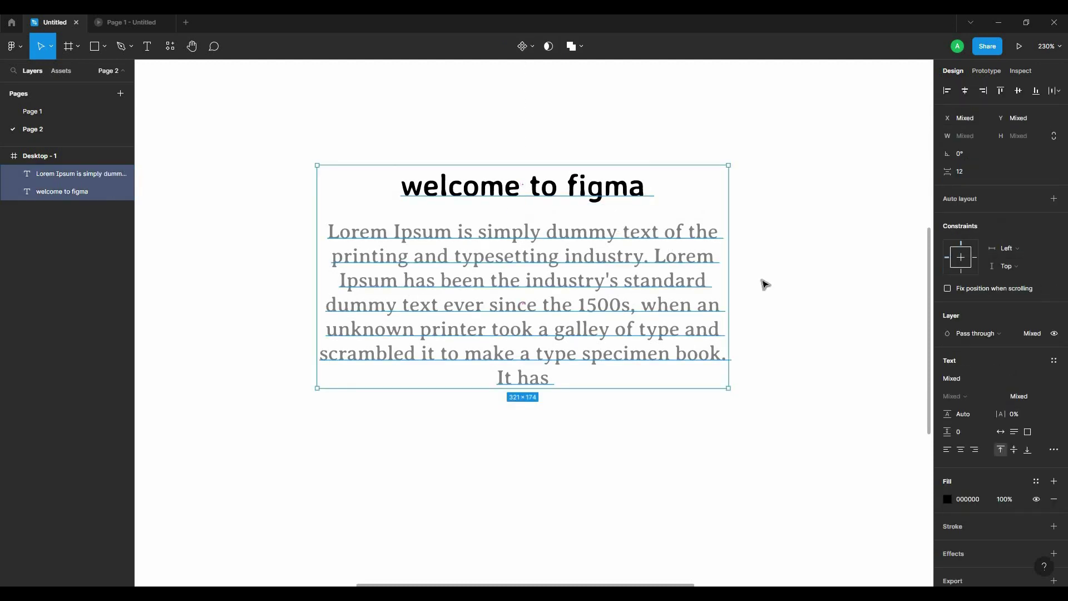
pyautogui.press('Escape')
# - Colour the 'welcome to figma' heading cyan with fill 37D4FF
pyautogui.click(523, 186)
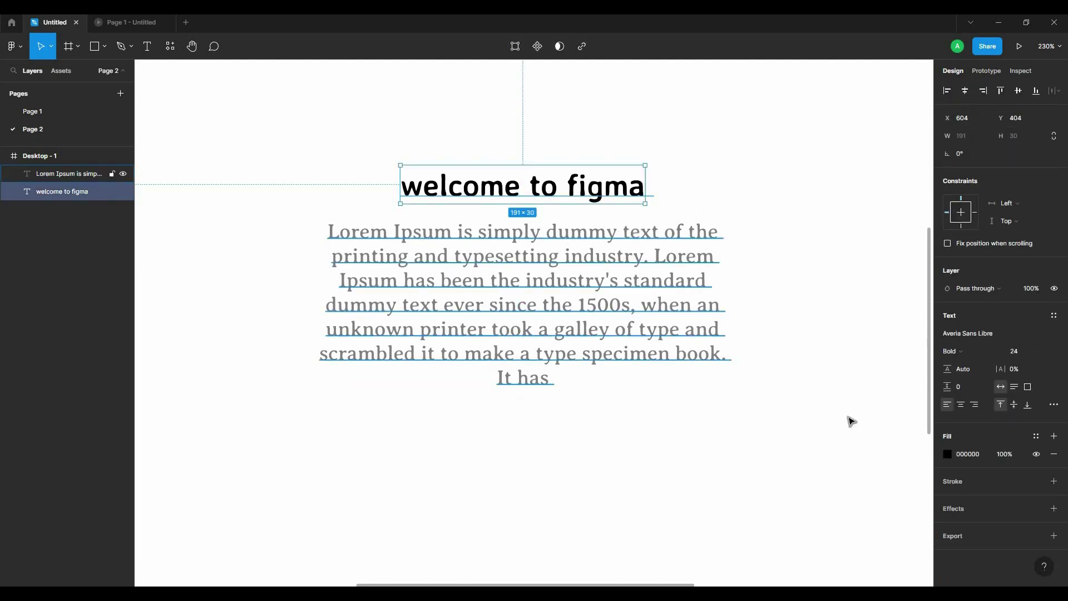
pyautogui.scroll(1, 767, 402)
pyautogui.moveTo(636, 357); pyautogui.dragTo(719, 412)
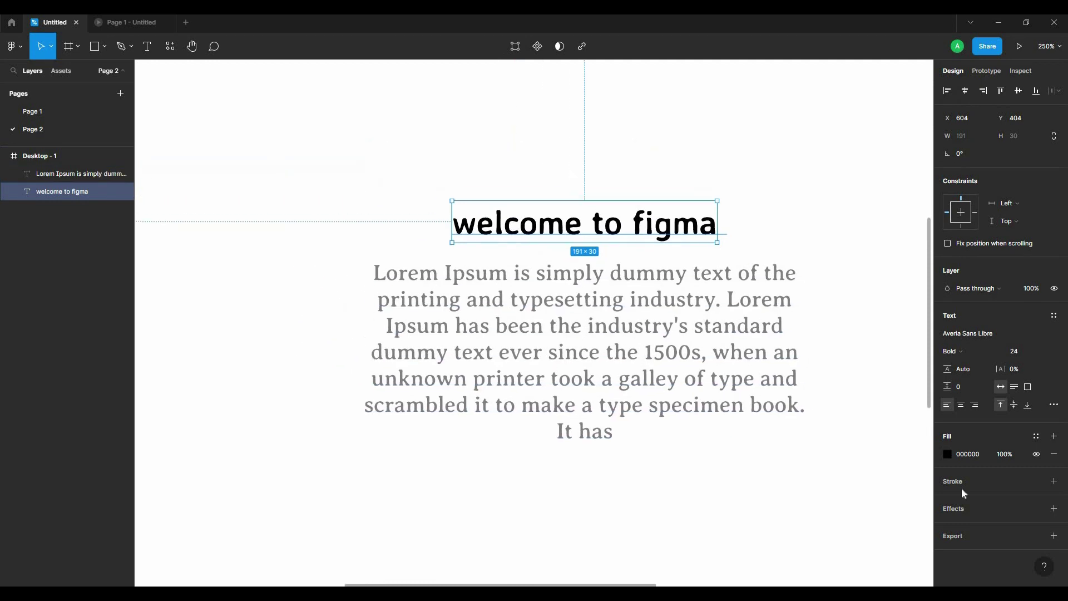
pyautogui.click(946, 454)
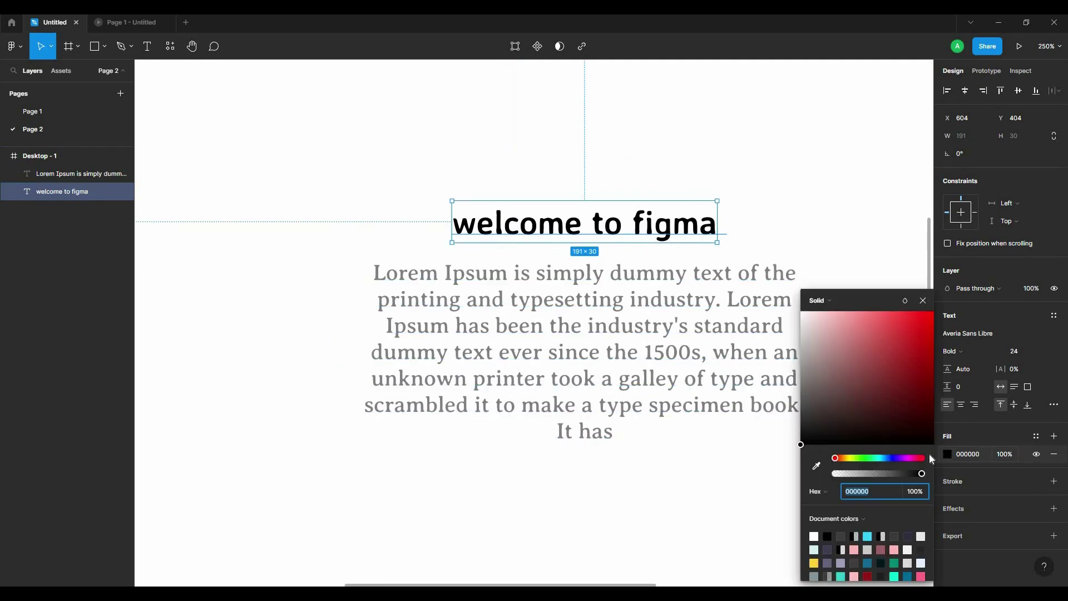
pyautogui.click(869, 536)
pyautogui.press('Escape')
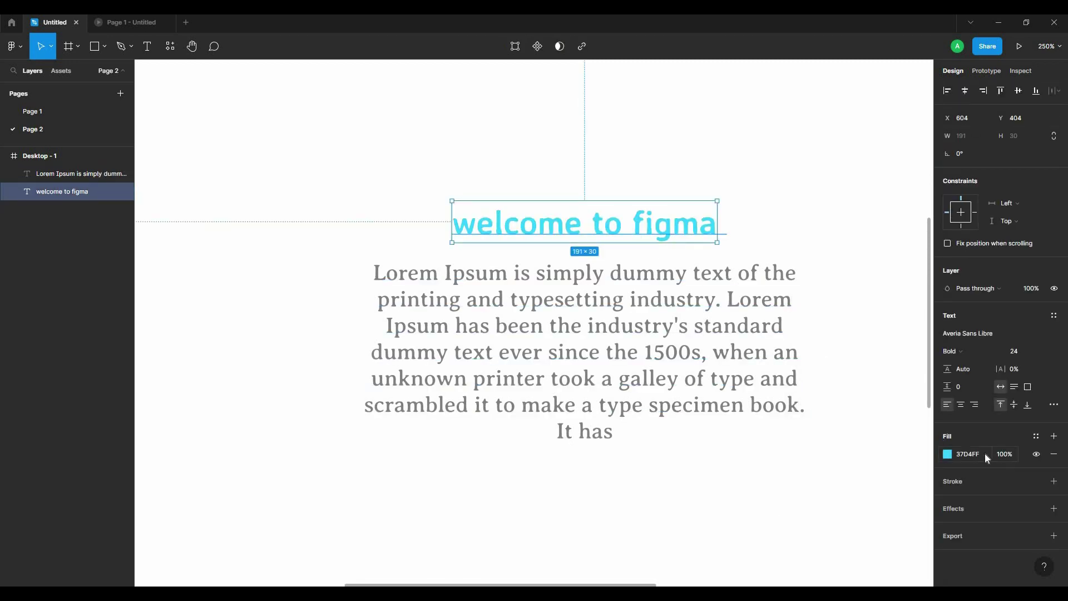
pyautogui.click(991, 453)
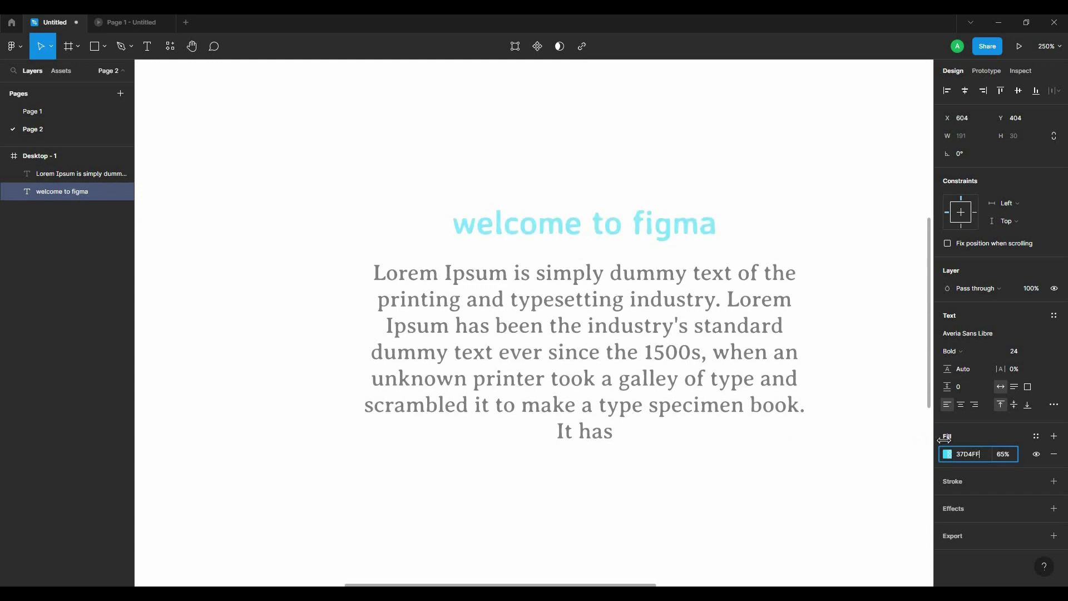
pyautogui.press('Escape')
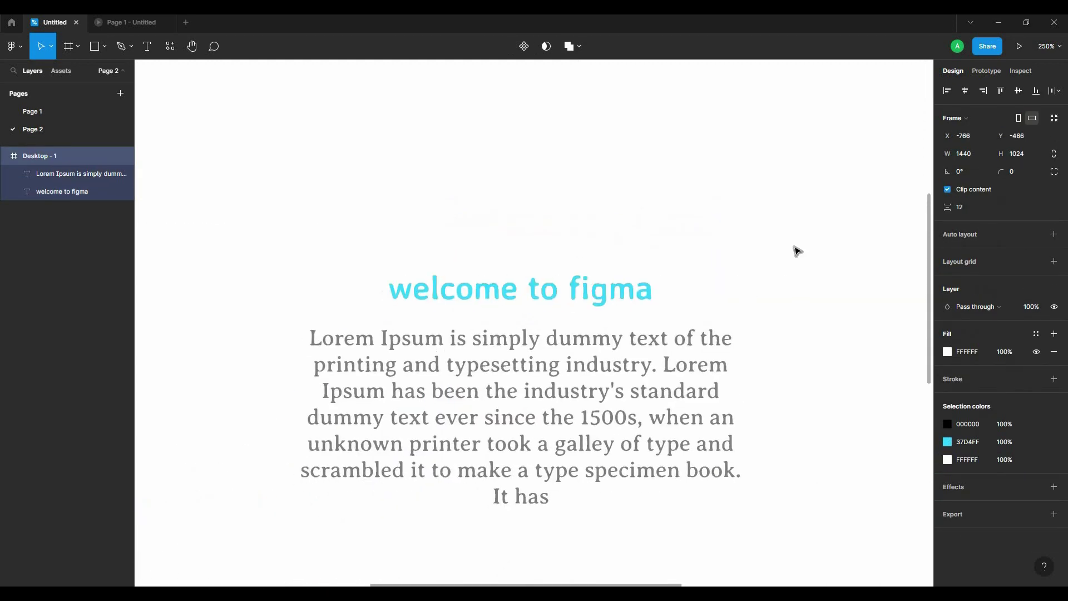
# - Duplicate the Lorem paragraph and place the copy just below the original
pyautogui.click(688, 219)
pyautogui.keyDown('shift'); pyautogui.click(674, 301); pyautogui.keyUp('shift')
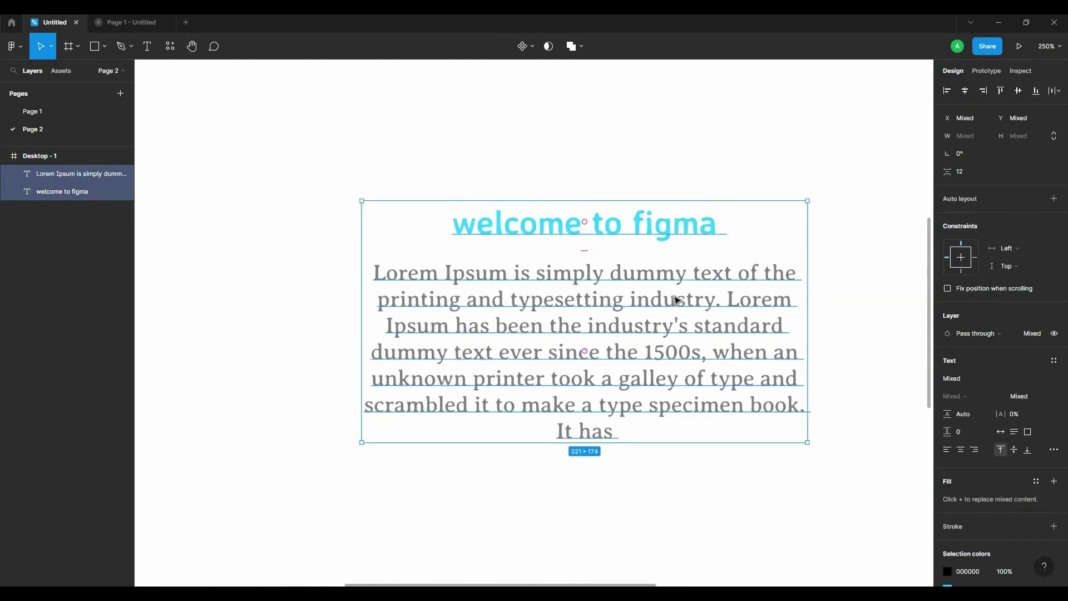
pyautogui.hotkey('ctrl', 'g')
pyautogui.moveTo(625, 288); pyautogui.dragTo(631, 303)
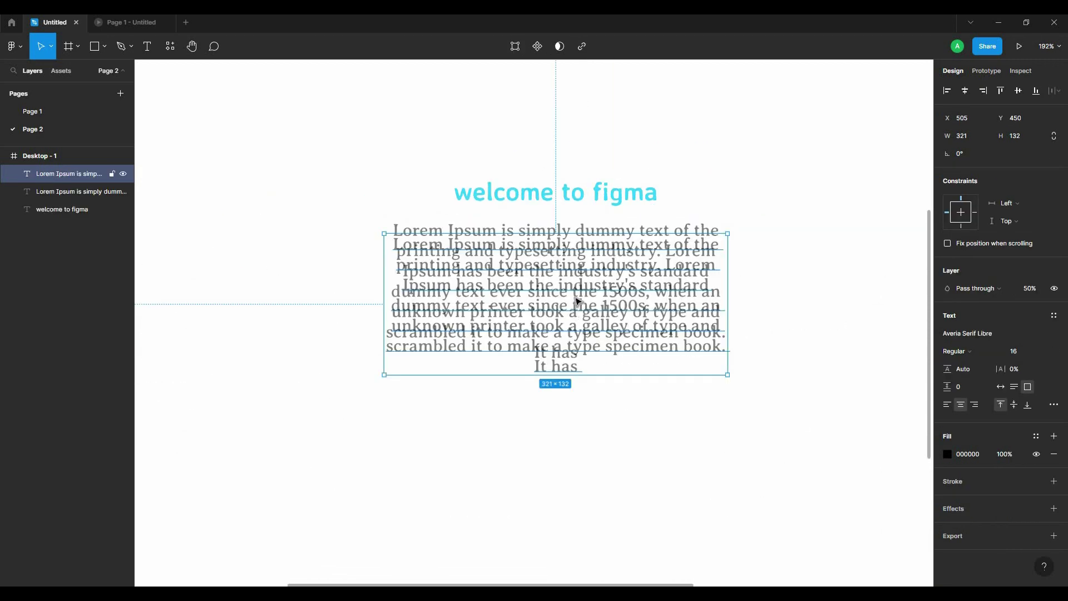
pyautogui.scroll(-3, 617, 381)
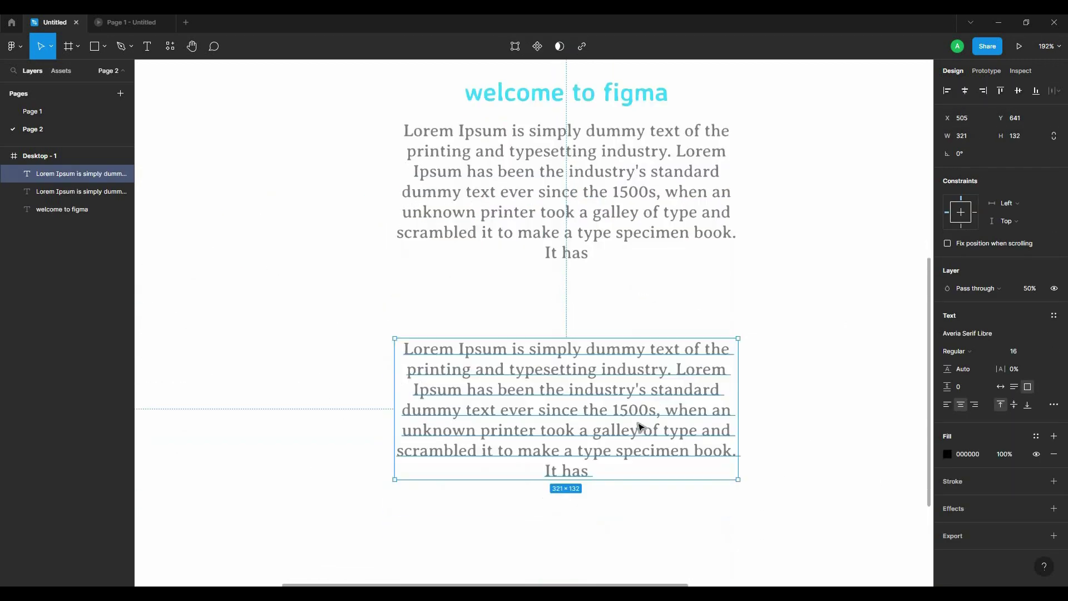
# - Replace the copy's text with the longer Lorem Ipsum paragraph and widen it to 677 px
pyautogui.press('Return')
pyautogui.press('BackSpace')
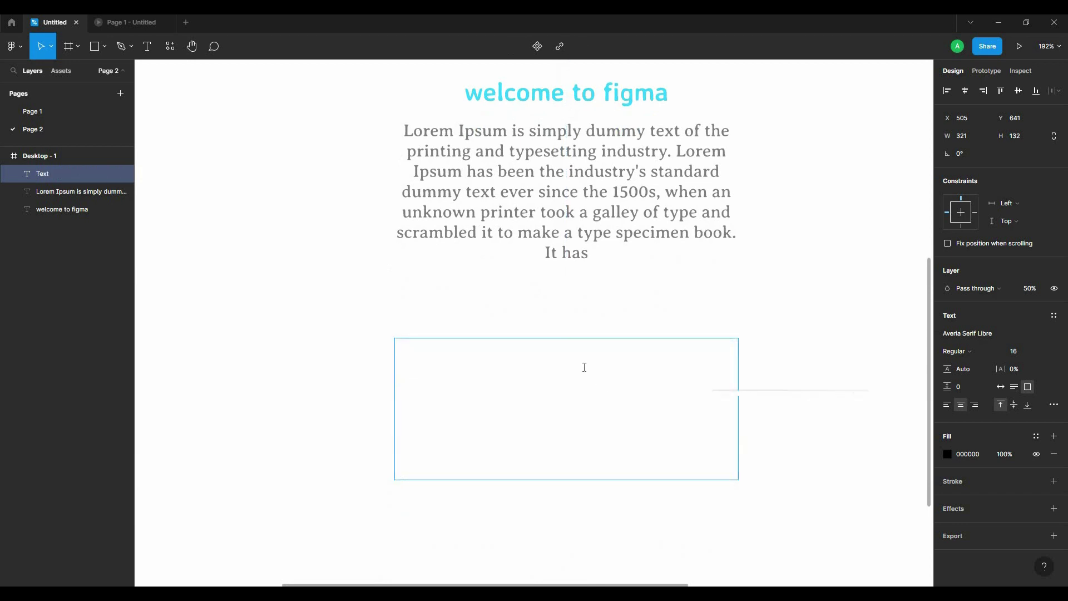
pyautogui.hotkey('ctrl', 'v')
pyautogui.press('Escape')
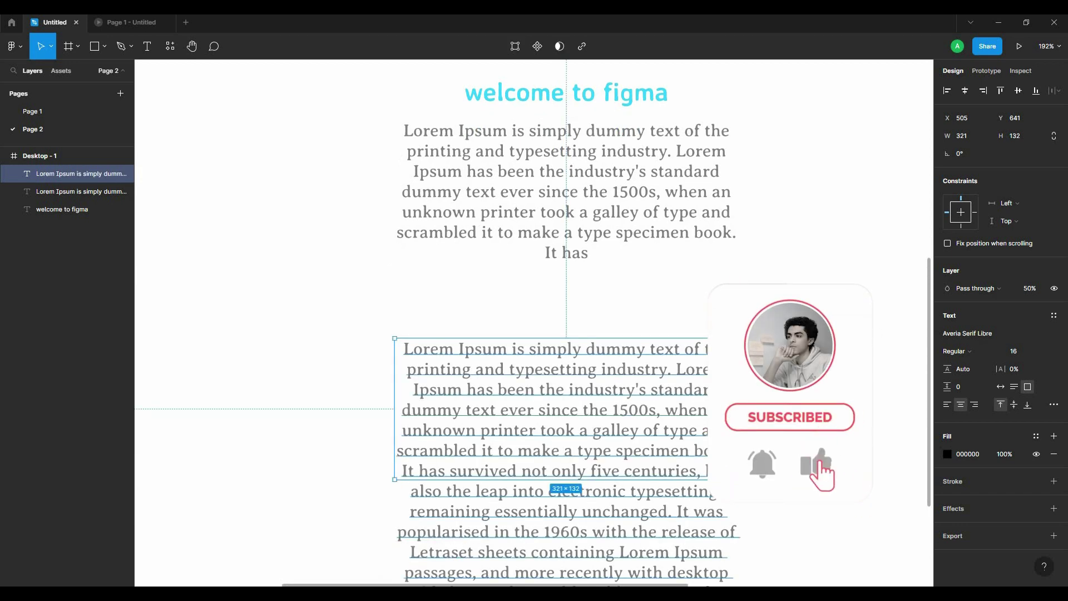
pyautogui.moveTo(738, 409); pyautogui.dragTo(956, 407)
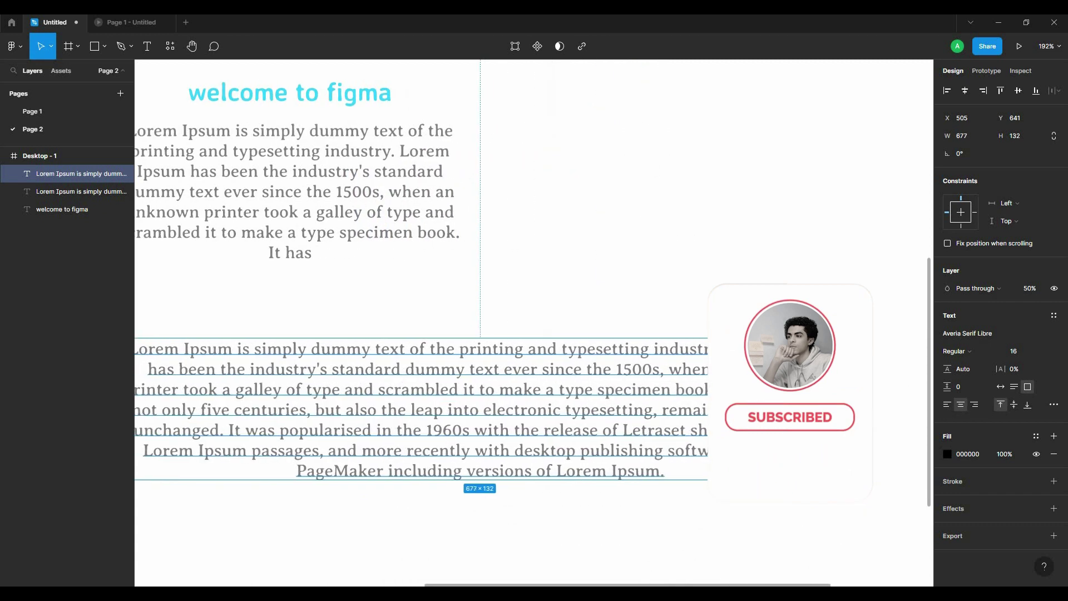
# - Narrow the widened second paragraph slightly and nudge it up
pyautogui.moveTo(956, 408); pyautogui.dragTo(798, 409)
pyautogui.hscroll(-5, 722, 384)
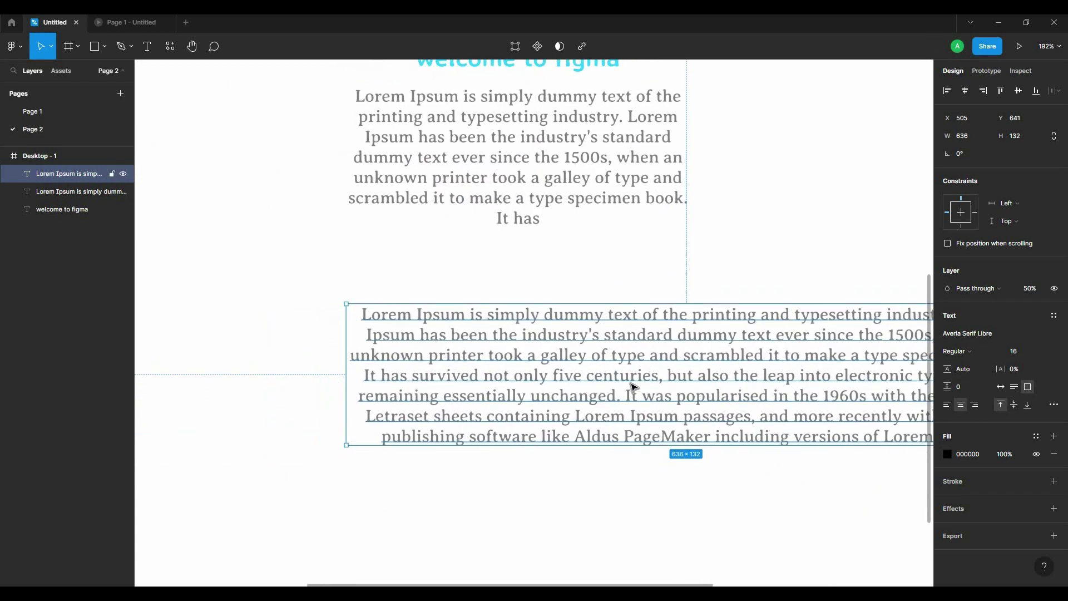
pyautogui.moveTo(506, 356); pyautogui.dragTo(505, 340)
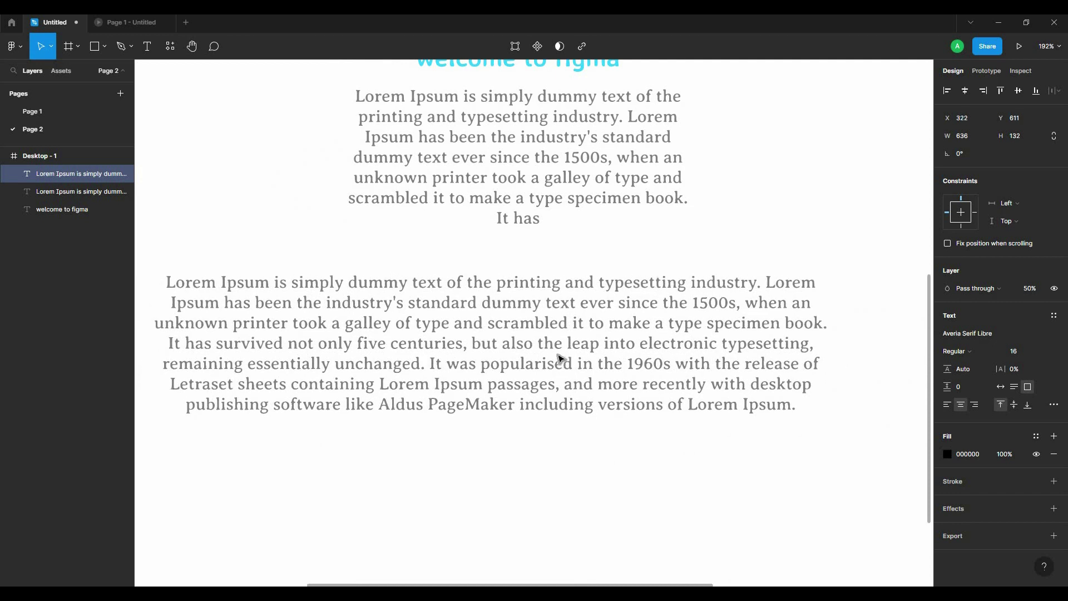
pyautogui.click(984, 353)
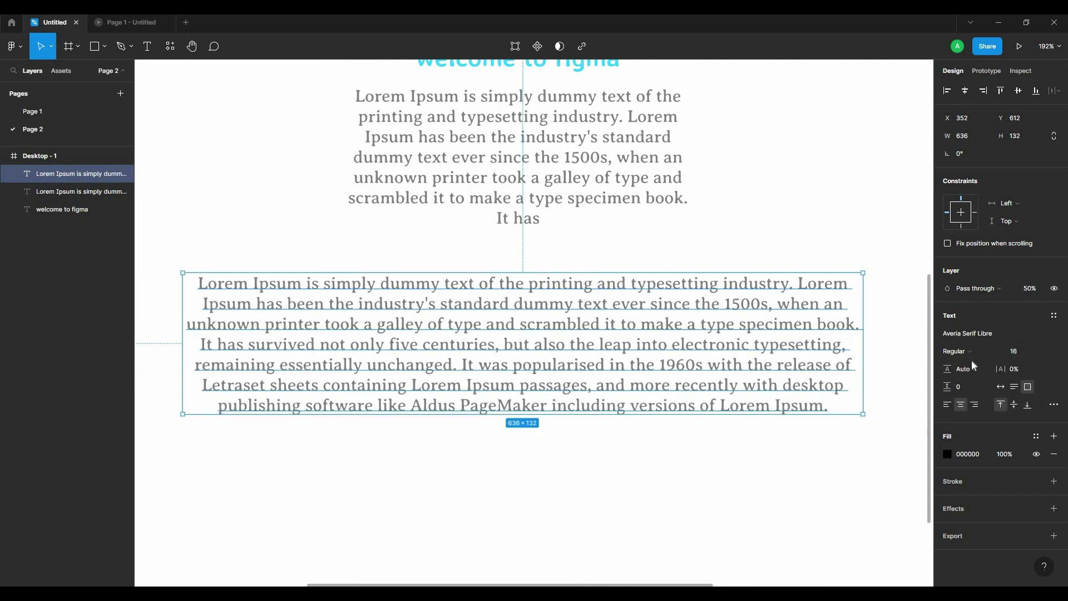
# - Narrow the lower paragraph to 531 px and centre it at X 400, Y 581
pyautogui.click(648, 493)
pyautogui.scroll(4, 612, 473)
pyautogui.moveTo(584, 453); pyautogui.dragTo(585, 423)
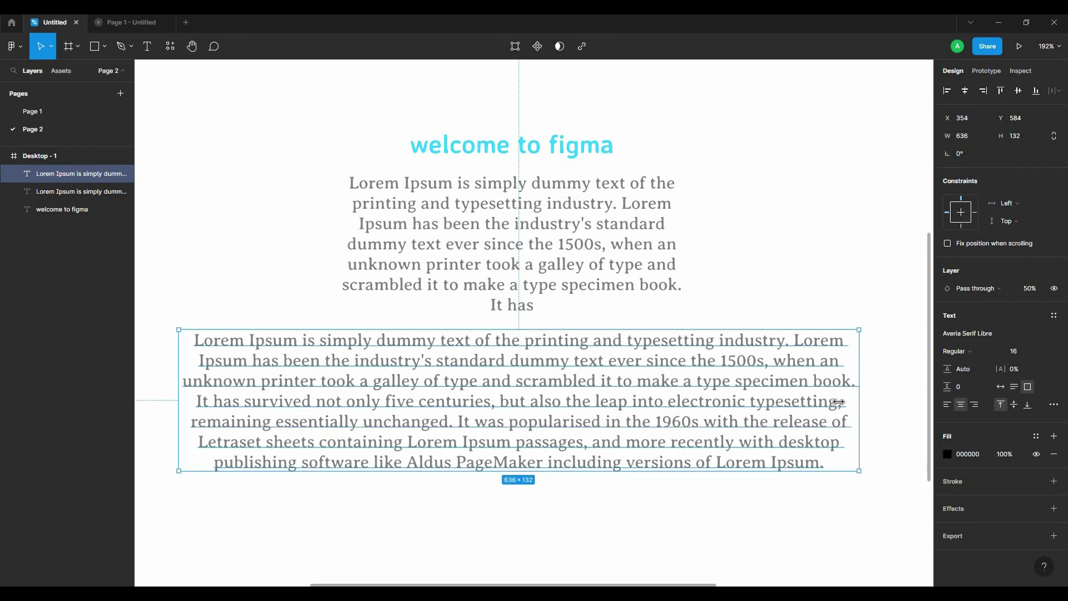
pyautogui.moveTo(839, 401); pyautogui.dragTo(727, 401)
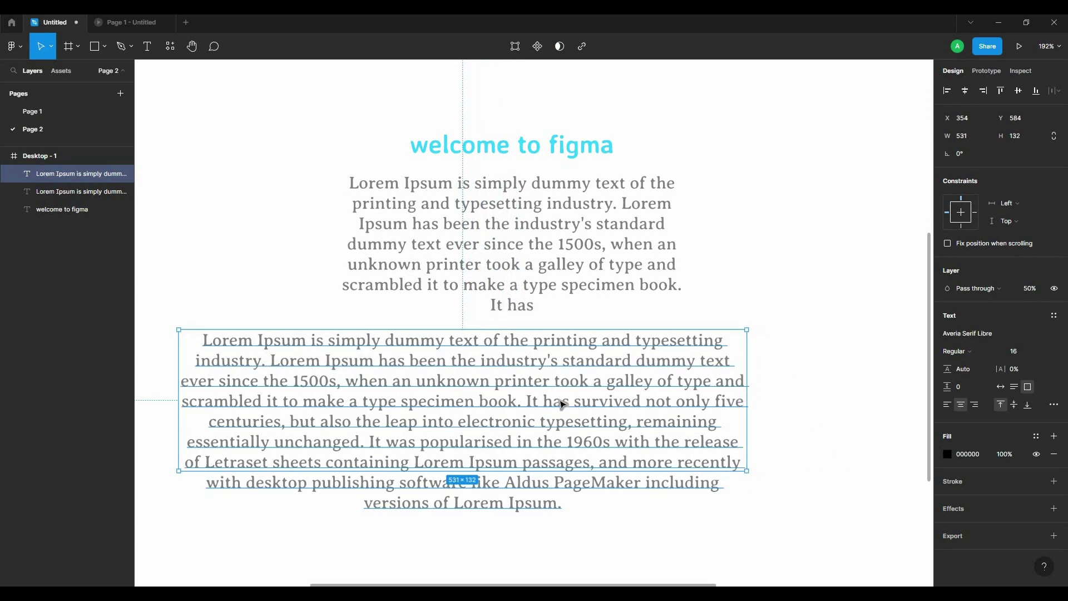
pyautogui.moveTo(562, 405); pyautogui.dragTo(612, 403)
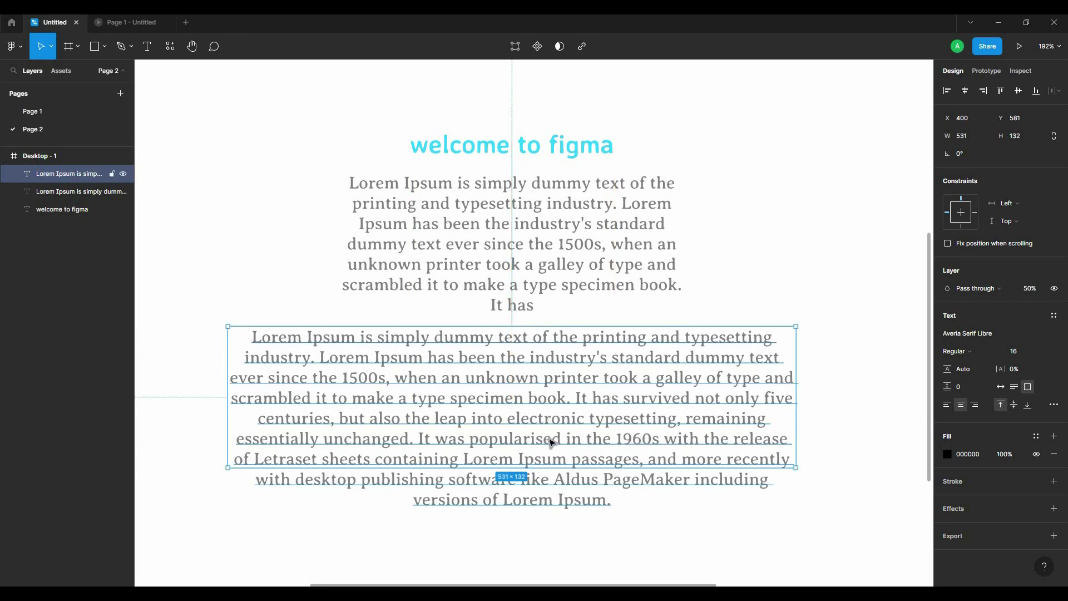
pyautogui.scroll(-1, 550, 442)
pyautogui.scroll(-3, 588, 404)
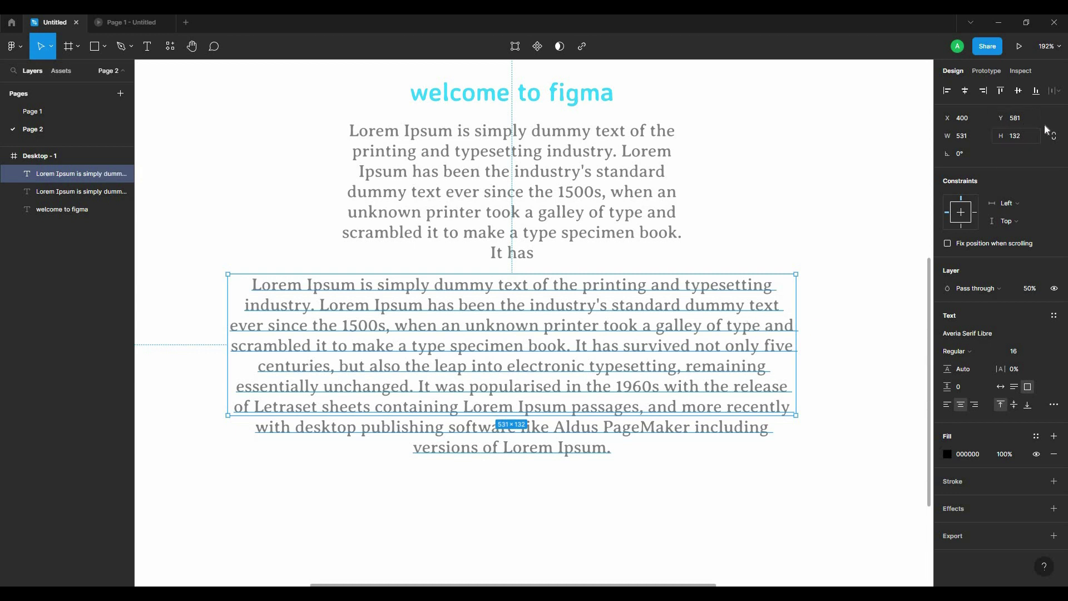
# - Open the lower paragraph's right-click menu and close it without choosing a command
pyautogui.rightClick(694, 299)
pyautogui.moveTo(721, 299)
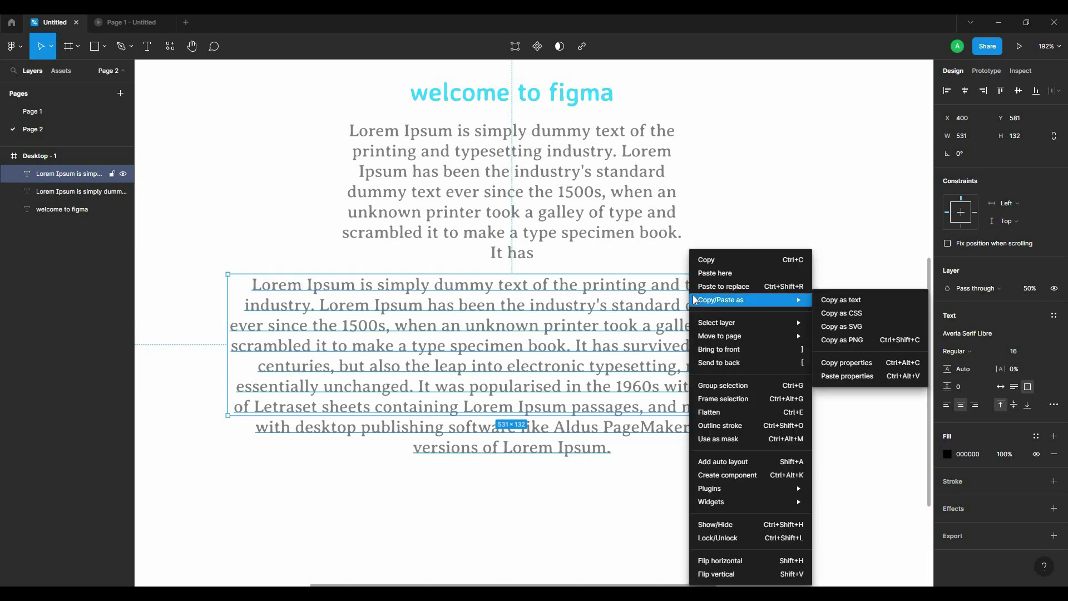
pyautogui.click(673, 310)
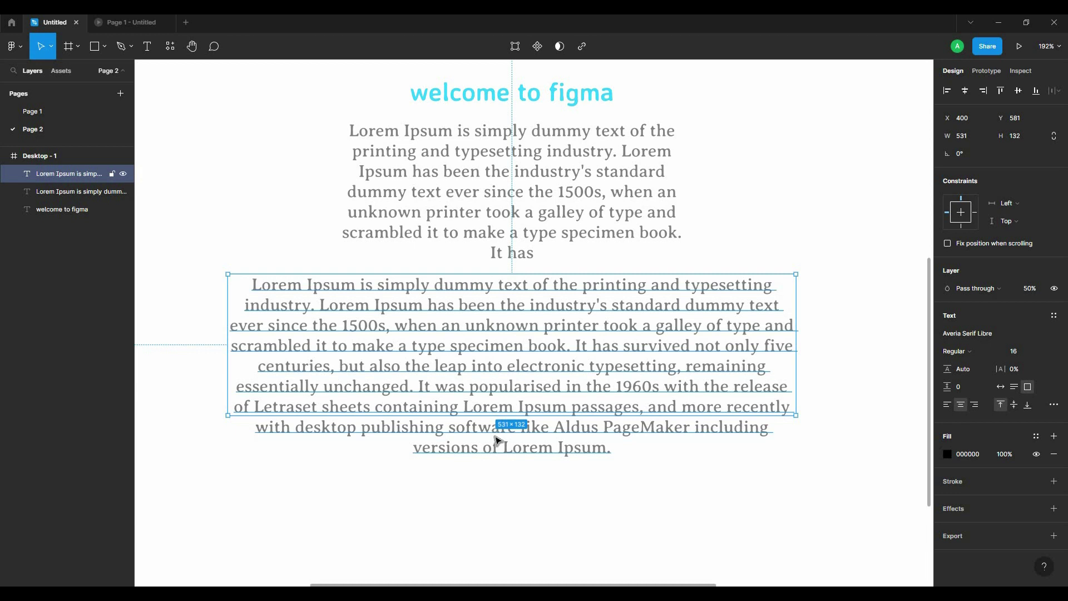
pyautogui.scroll(-1, 498, 441)
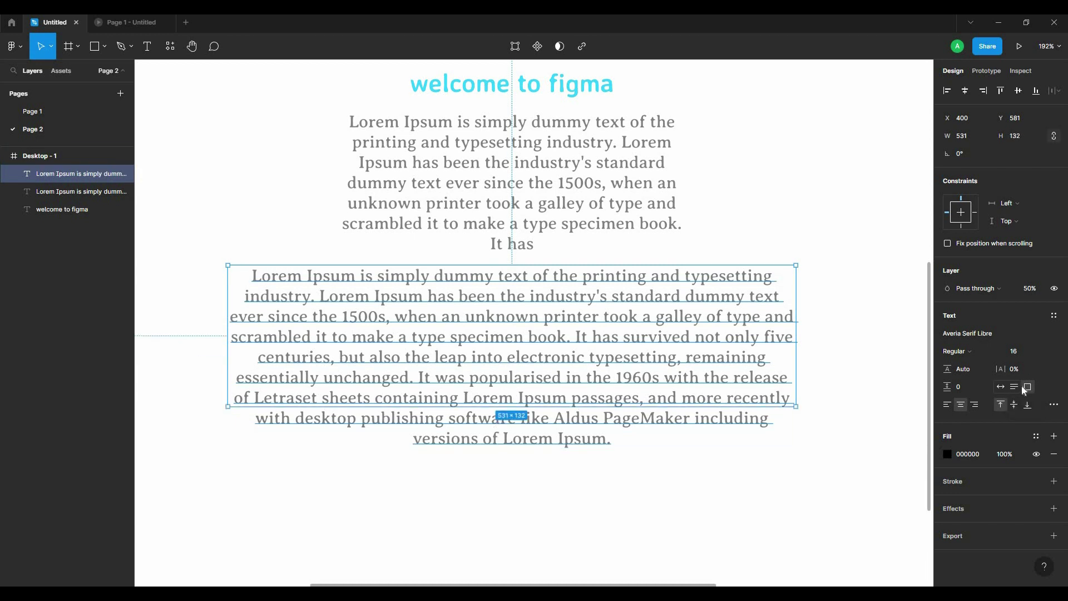
# - Fix the second paragraph when scrolling and set it to Auto height, 531 × 171
pyautogui.click(1015, 386)
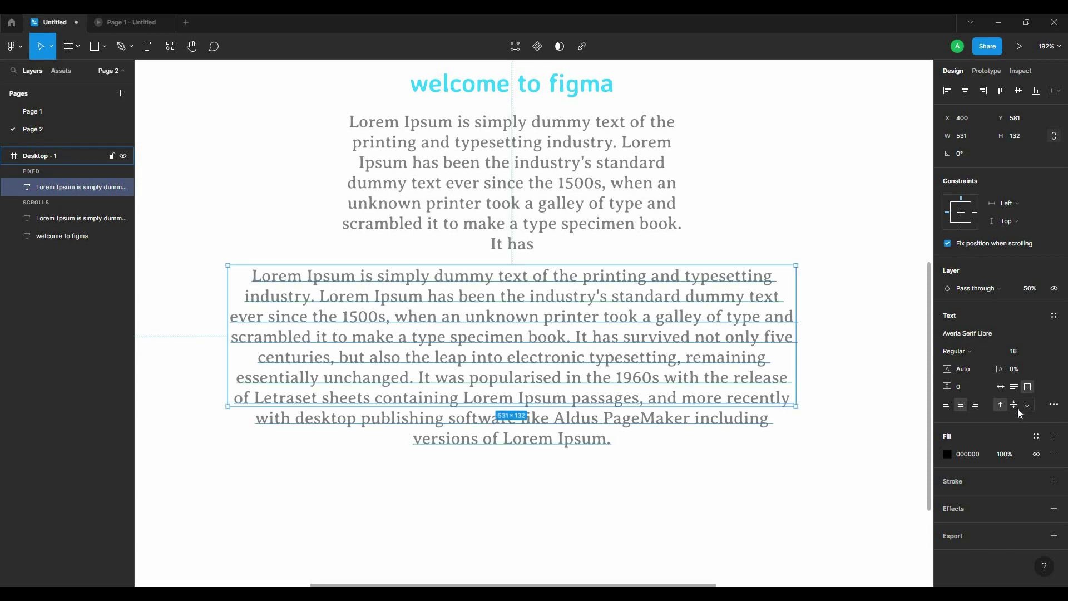
pyautogui.click(1015, 386)
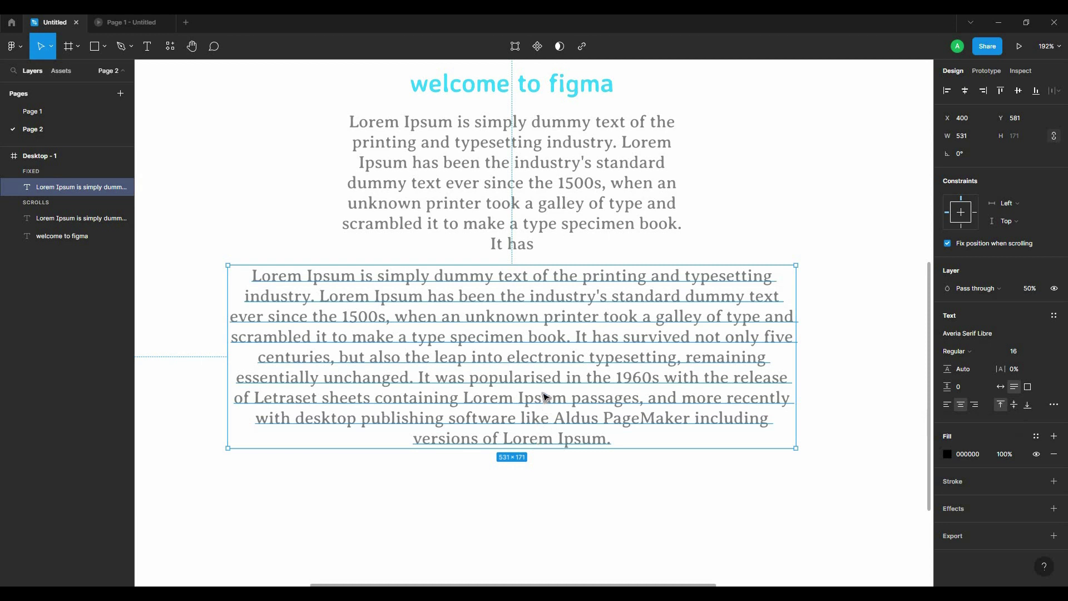
pyautogui.moveTo(543, 399); pyautogui.dragTo(546, 401)
pyautogui.hotkey('ctrl', 'z')
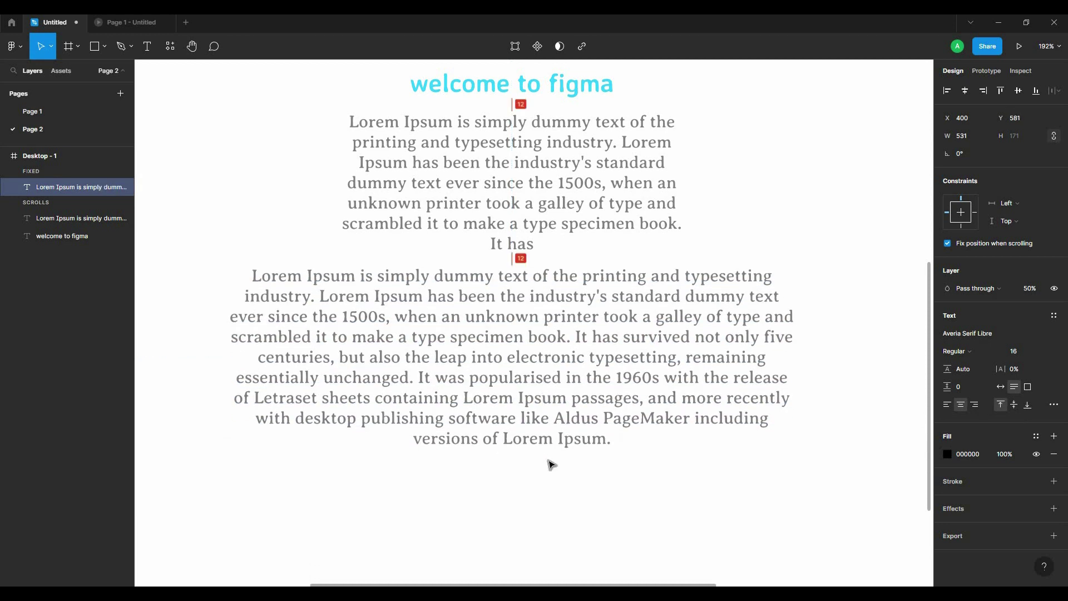
# - Switch the second paragraph to Auto width so it becomes one 4250 px line
pyautogui.scroll(2, 598, 434)
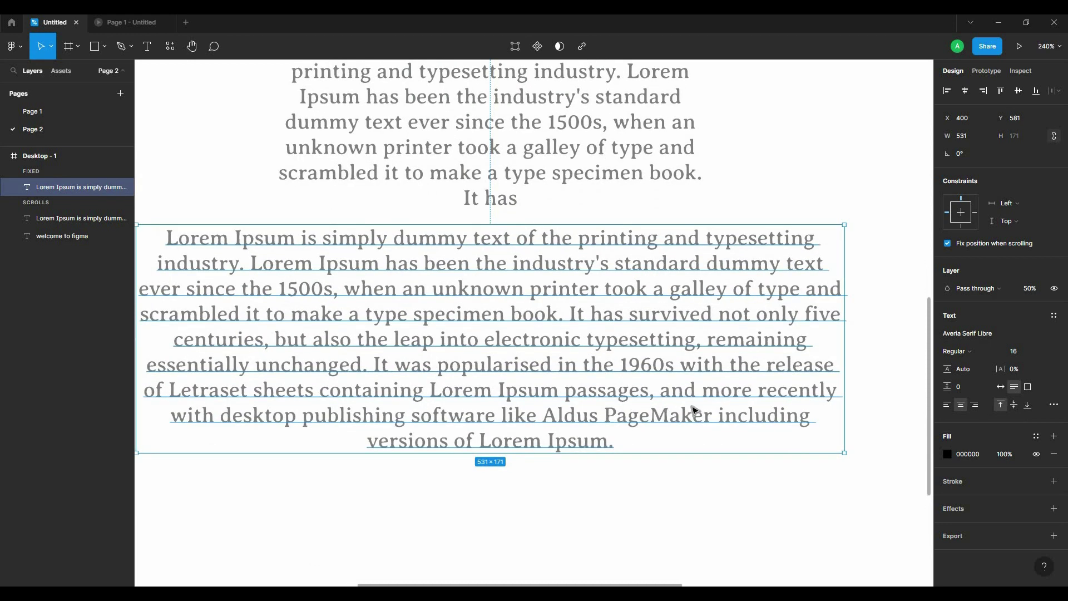
pyautogui.hscroll(-2, 834, 400)
pyautogui.click(1000, 388)
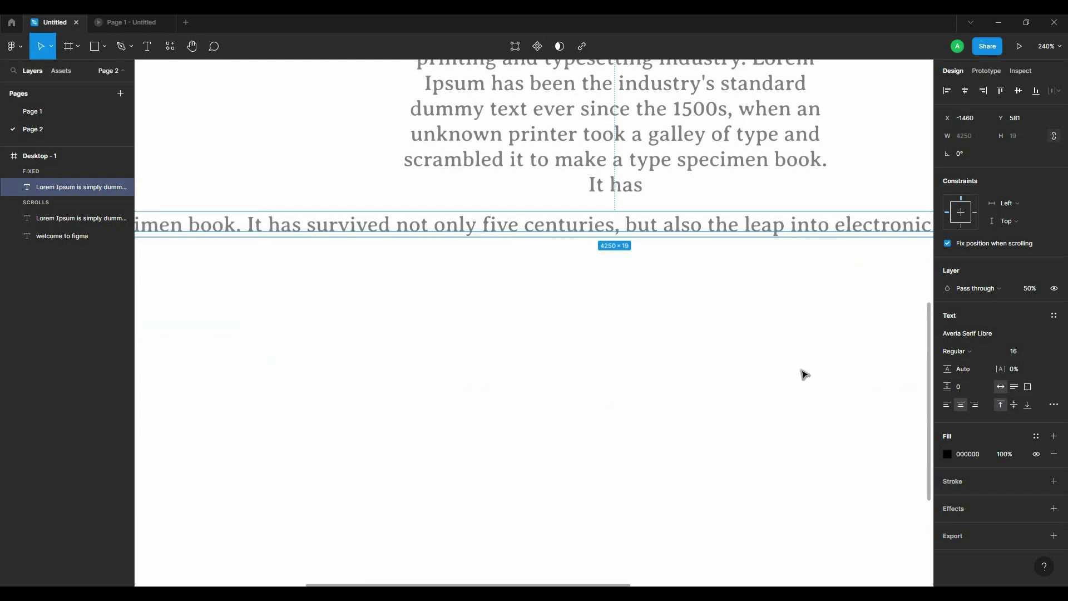
# - Move the long text line lower in the frame to X -1447, Y 661
pyautogui.scroll(-2, 804, 374)
pyautogui.scroll(-2, 747, 364)
pyautogui.scroll(-1, 634, 363)
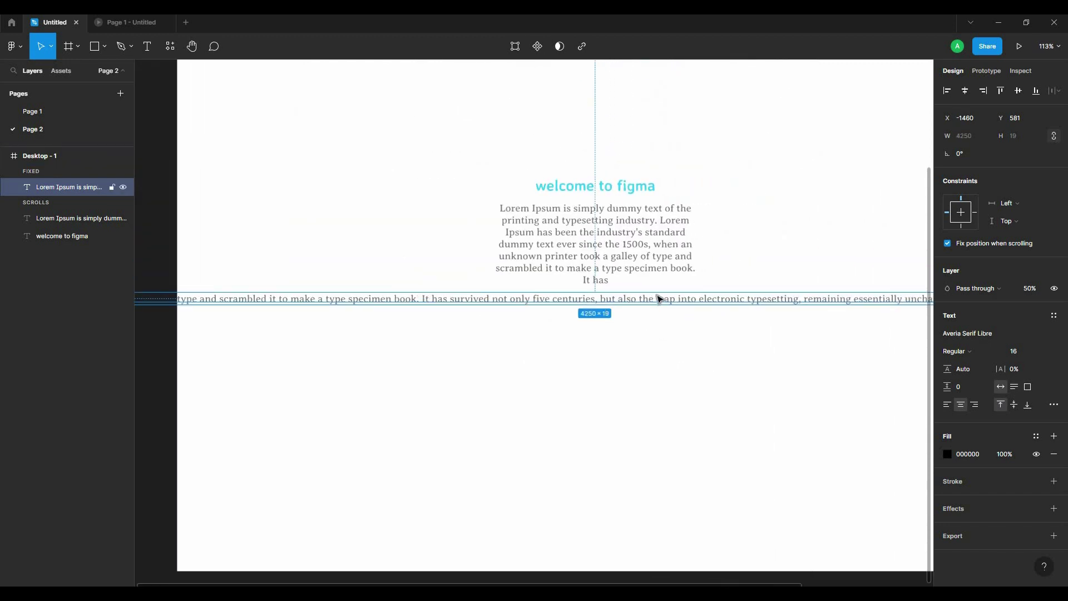
pyautogui.scroll(-2, 760, 327)
pyautogui.scroll(-2, 530, 332)
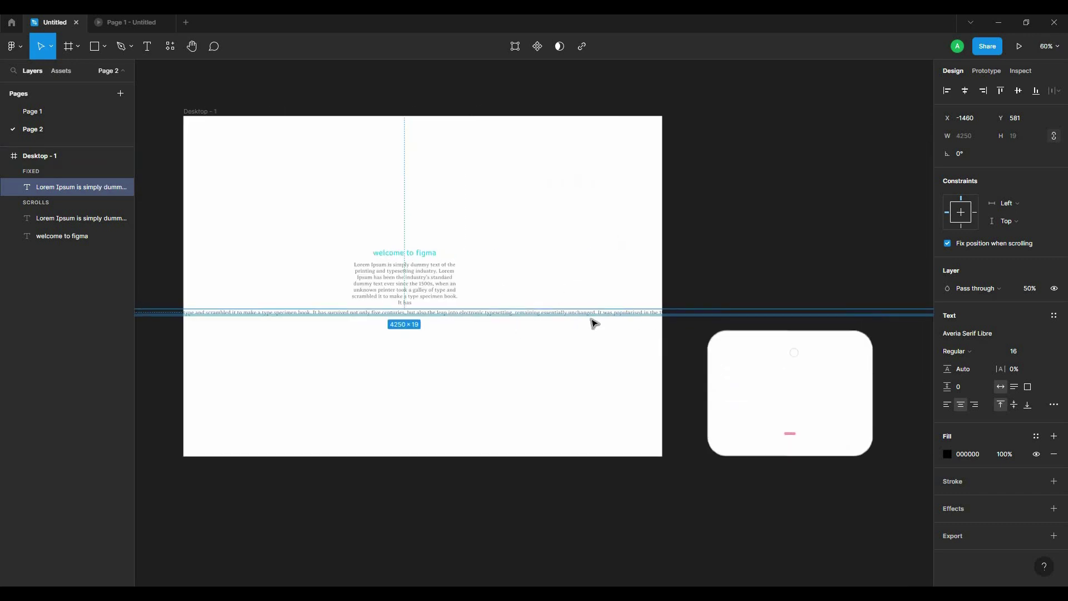
pyautogui.moveTo(594, 323); pyautogui.dragTo(598, 346)
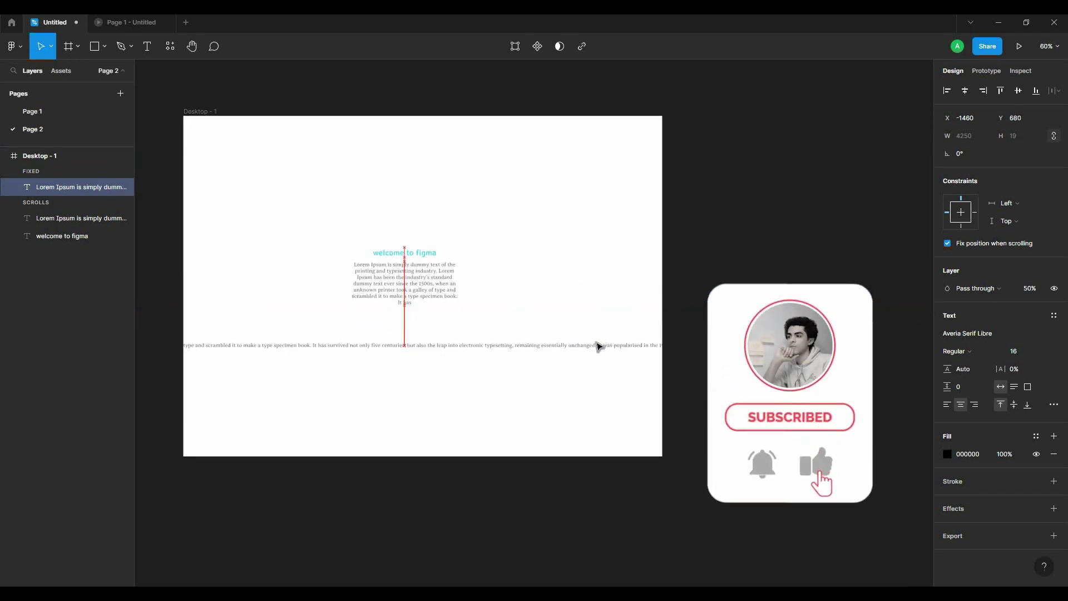
pyautogui.scroll(5, 449, 372)
pyautogui.moveTo(381, 340)
pyautogui.mouseDown()
pyautogui.moveTo(524, 372)
pyautogui.moveTo(525, 490)
pyautogui.mouseUp()
pyautogui.scroll(3, 524, 372)
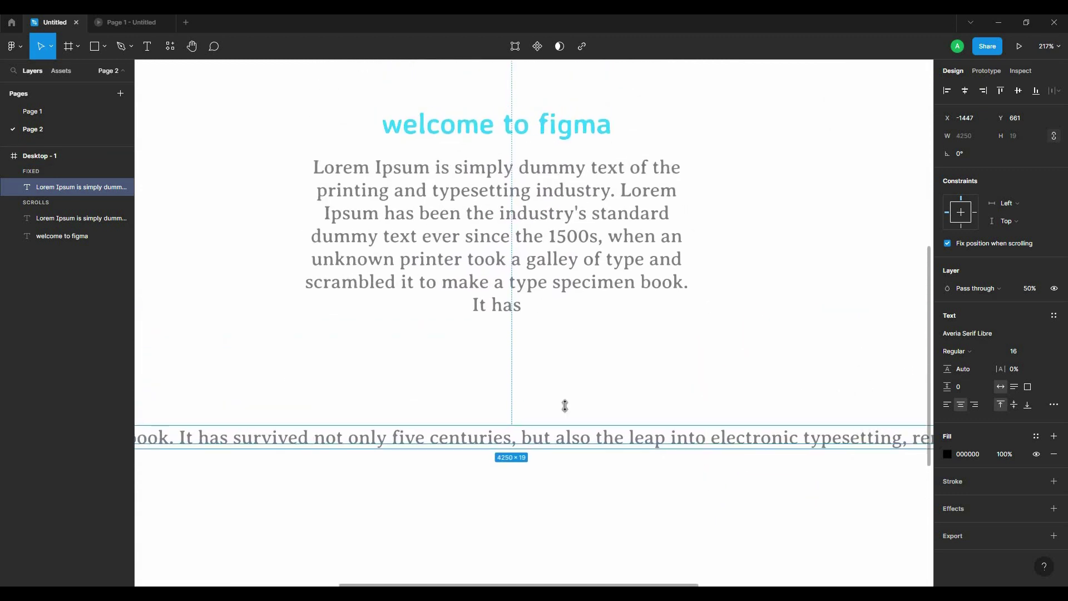
pyautogui.scroll(-3, 565, 405)
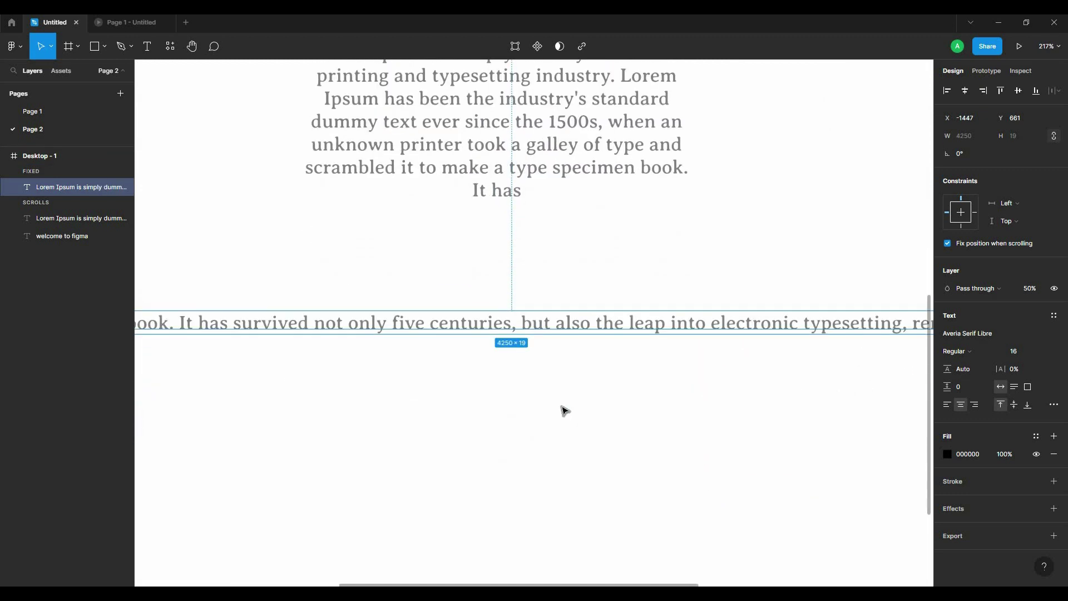
# - Undo the single-line layout and bring the second paragraph back into view
pyautogui.click(1014, 389)
pyautogui.keyDown('ctrl'); pyautogui.scroll(-5, 829, 383); pyautogui.keyUp('ctrl')
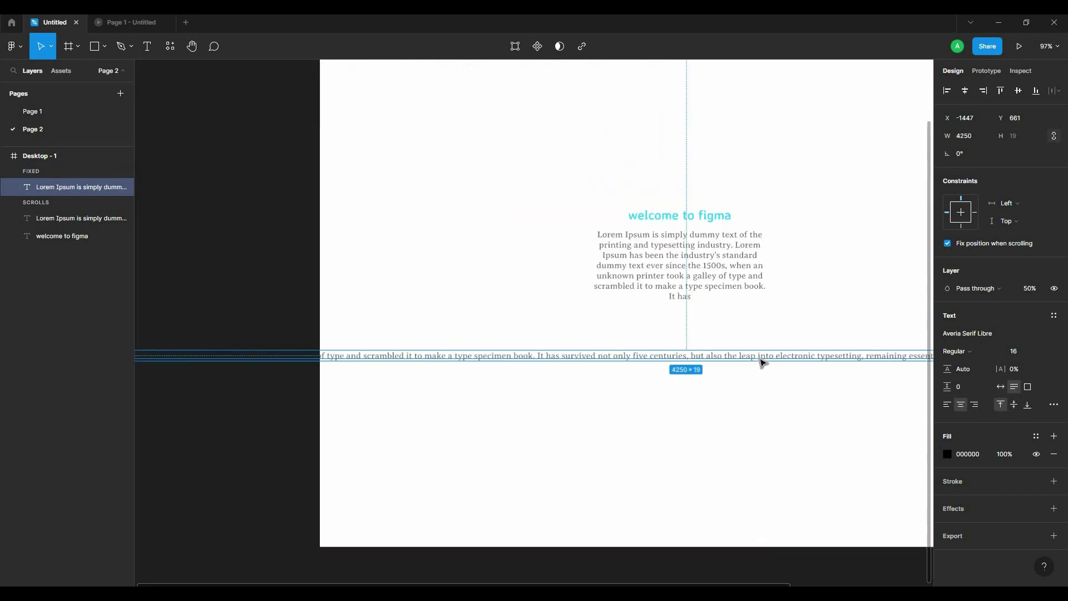
pyautogui.hotkey('ctrl', 'z')
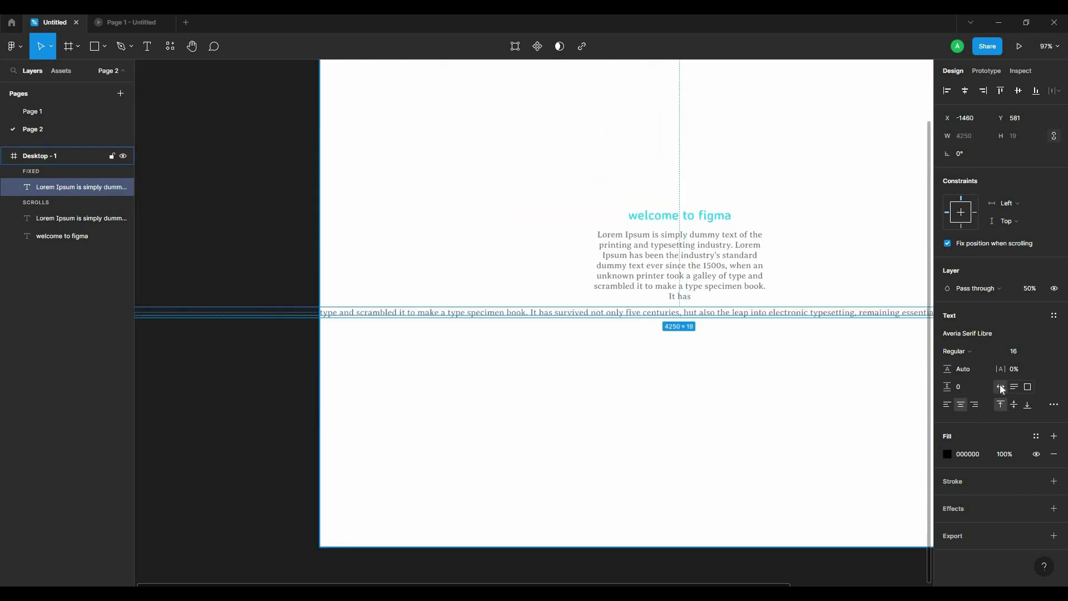
pyautogui.hotkey('ctrl', 'z')
pyautogui.moveTo(790, 424); pyautogui.dragTo(652, 472)
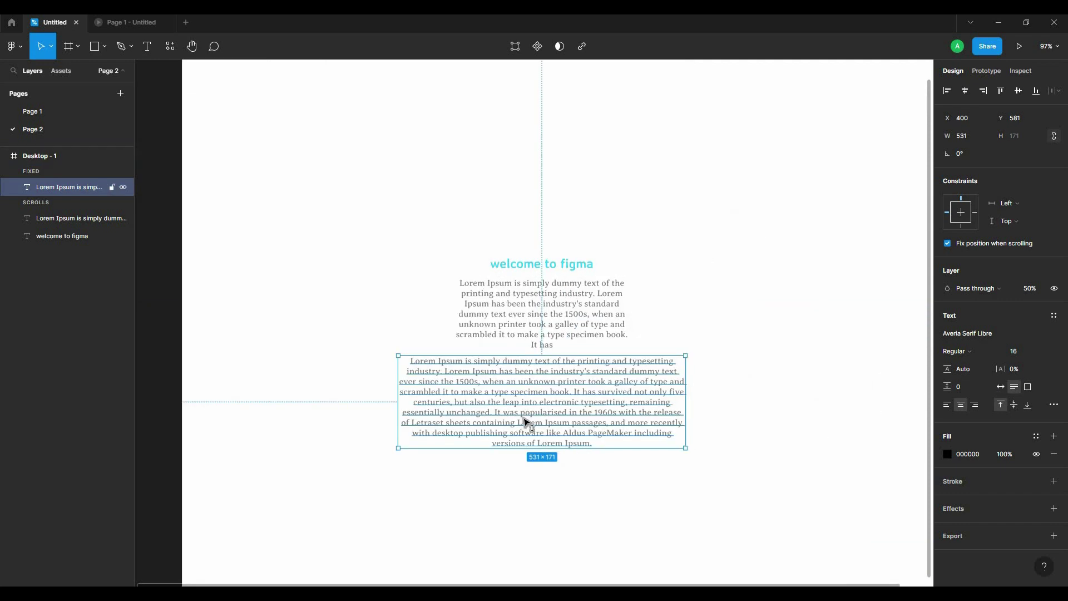
pyautogui.keyDown('ctrl'); pyautogui.scroll(3, 525, 424); pyautogui.keyUp('ctrl')
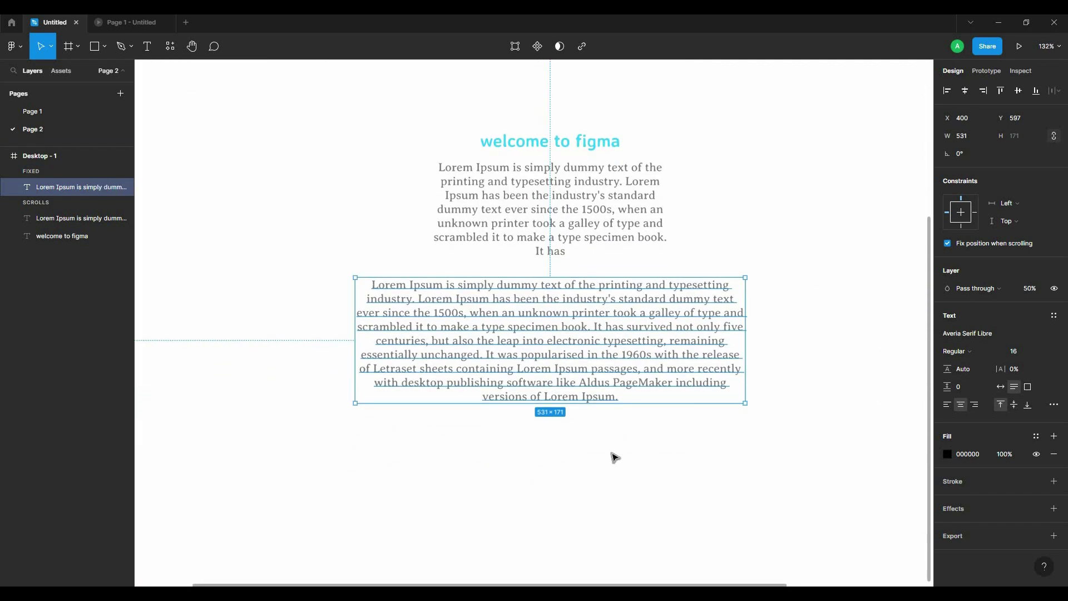
pyautogui.keyDown('ctrl'); pyautogui.scroll(3, 614, 457); pyautogui.keyUp('ctrl')
# - Set the second paragraph to Auto height so it wraps at 531 × 171
pyautogui.click(1000, 387)
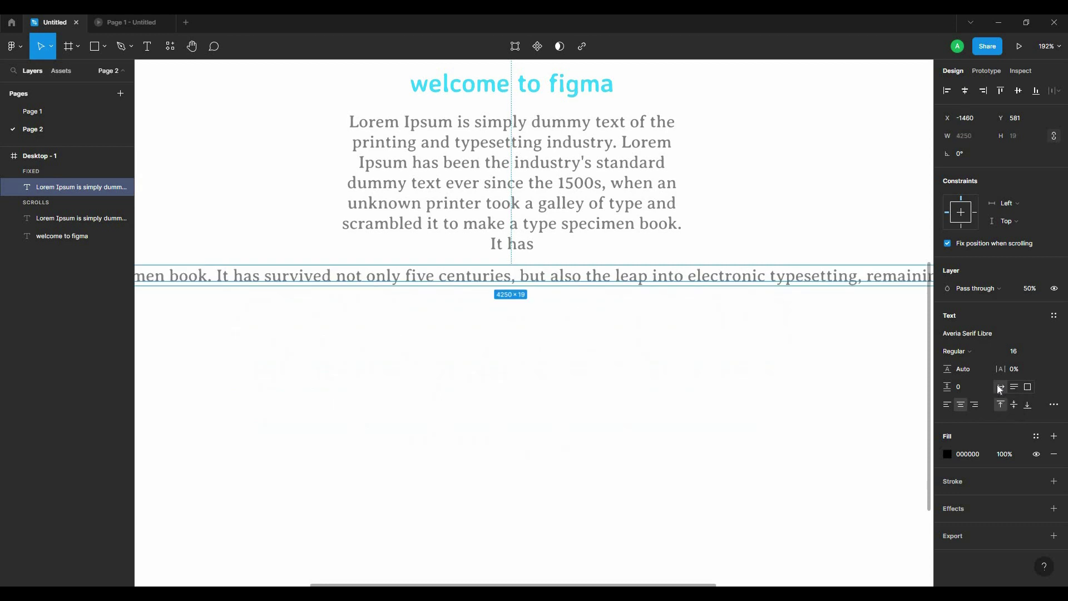
pyautogui.hotkey('ctrl', 'z')
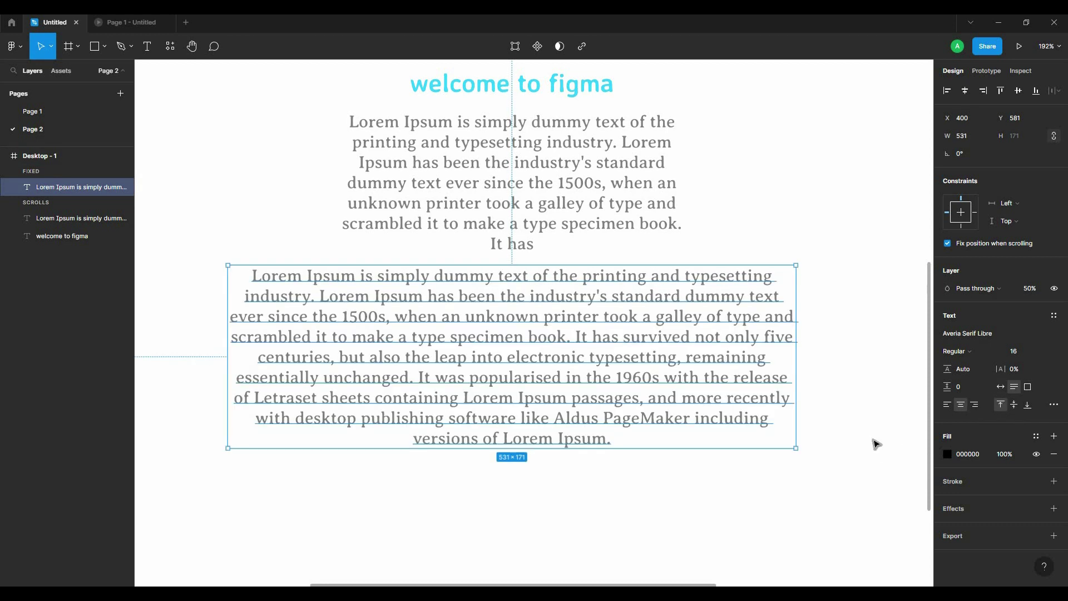
pyautogui.hotkey('ctrl', 'z')
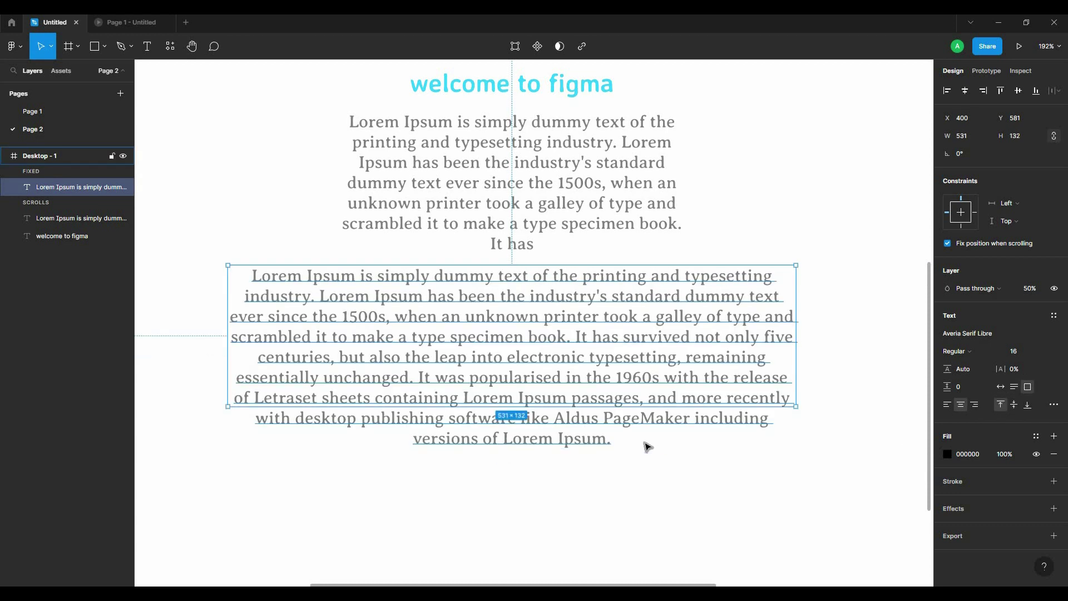
pyautogui.click(1015, 387)
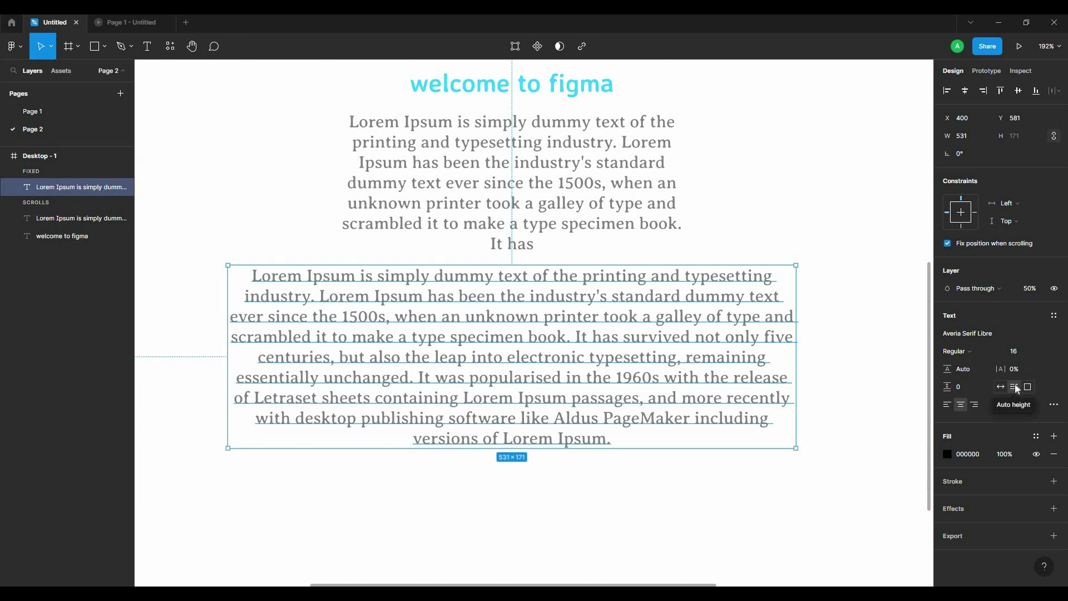
pyautogui.click(999, 387)
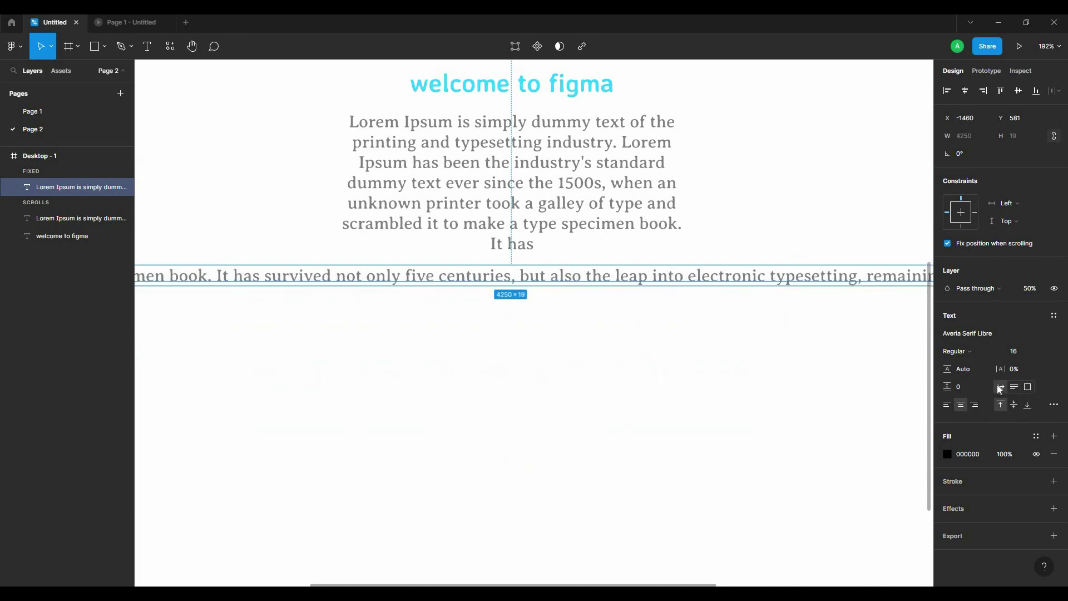
pyautogui.hotkey('ctrl', 'z')
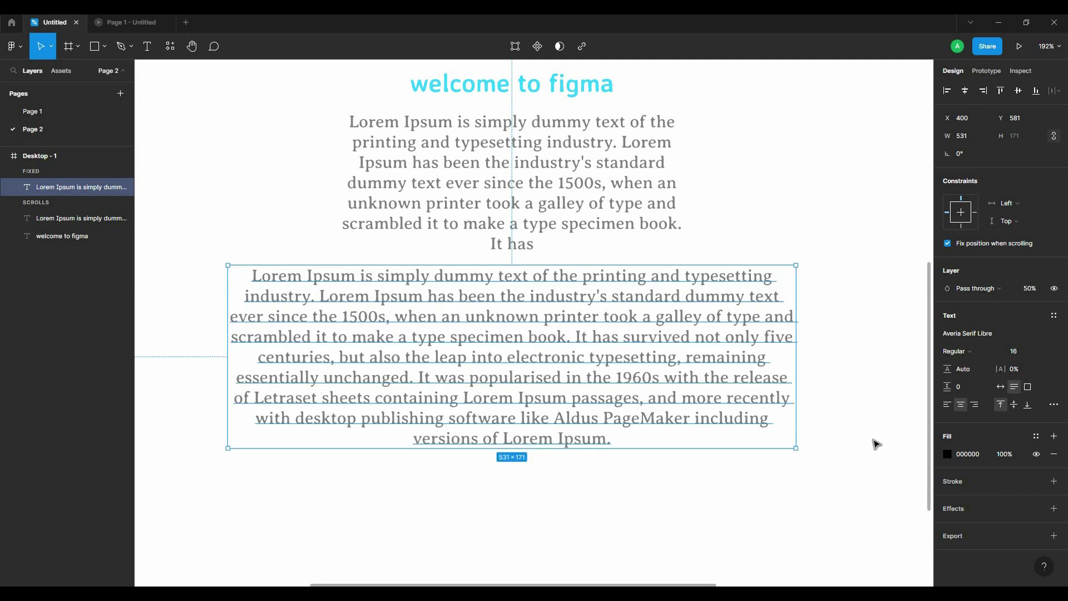
pyautogui.hotkey('ctrl', 'z')
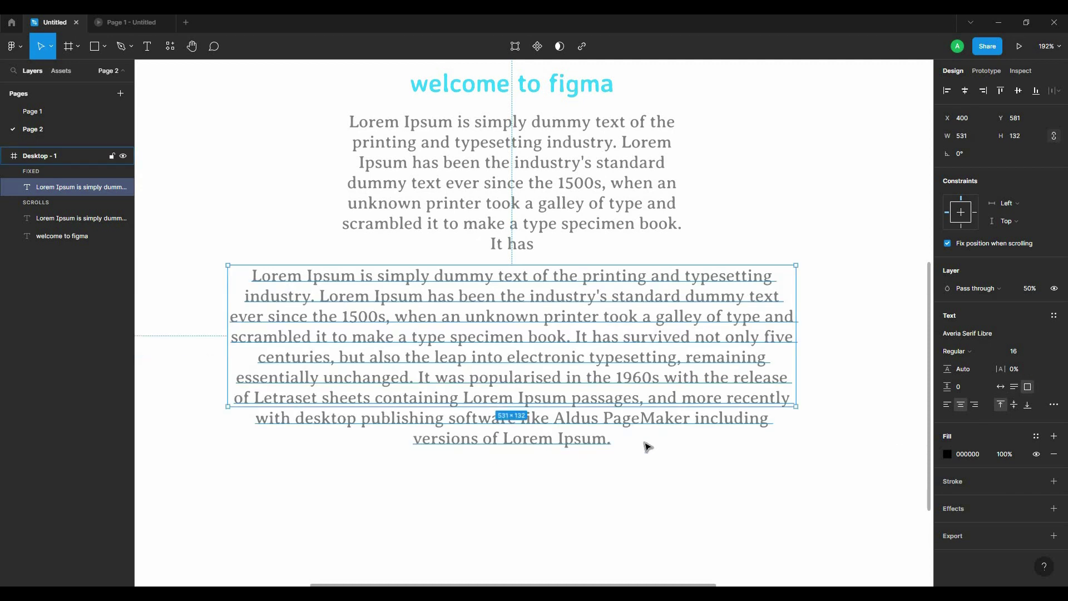
pyautogui.click(1015, 387)
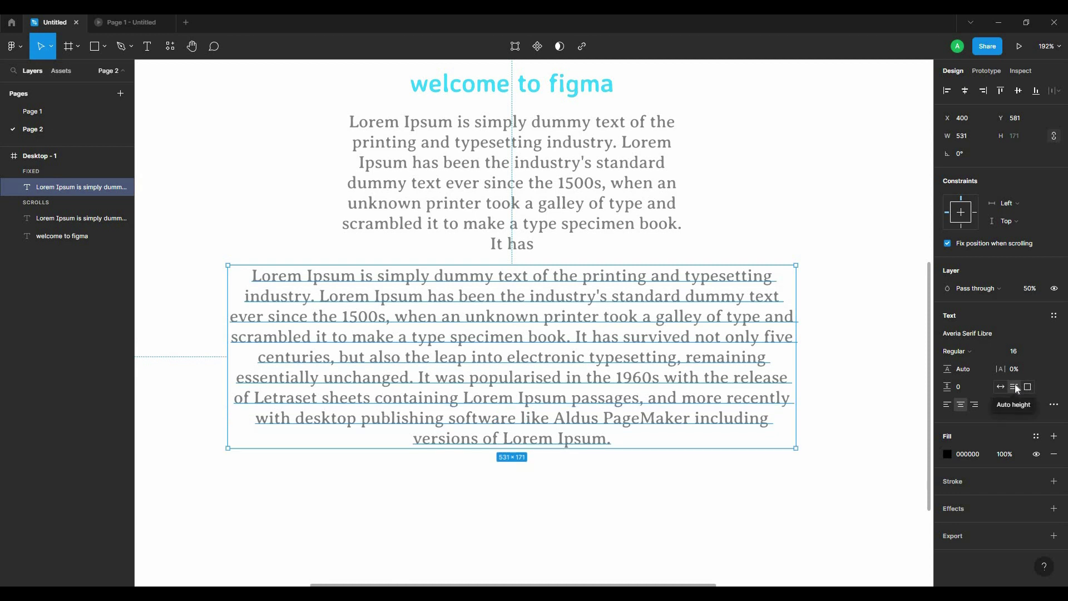
# - Centre-align the second paragraph's text
pyautogui.scroll(2, 525, 345)
pyautogui.scroll(2, 333, 228)
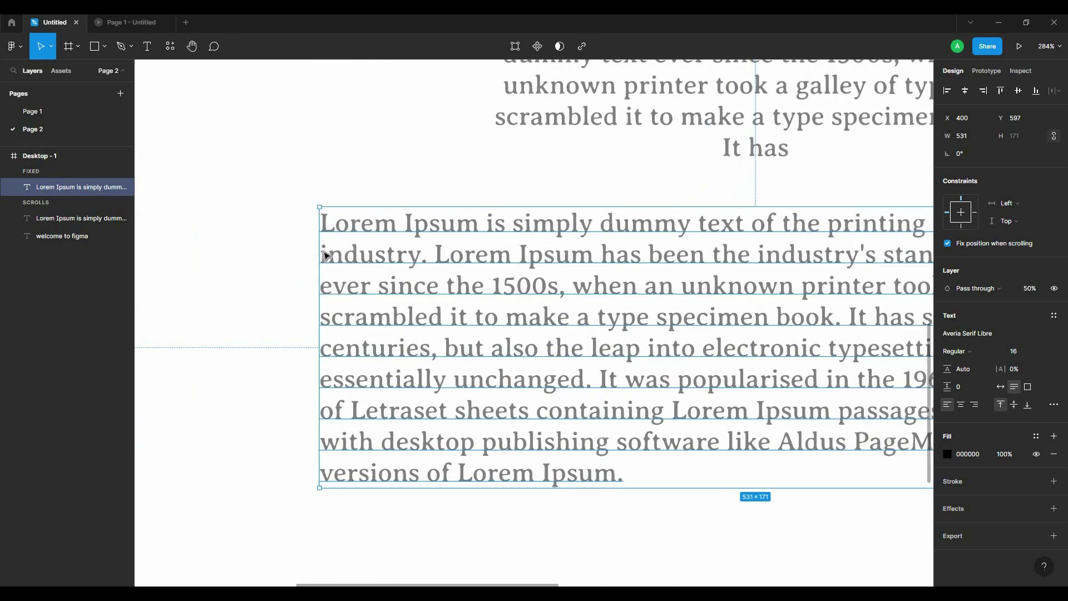
pyautogui.scroll(-2, 424, 269)
pyautogui.scroll(-2, 539, 291)
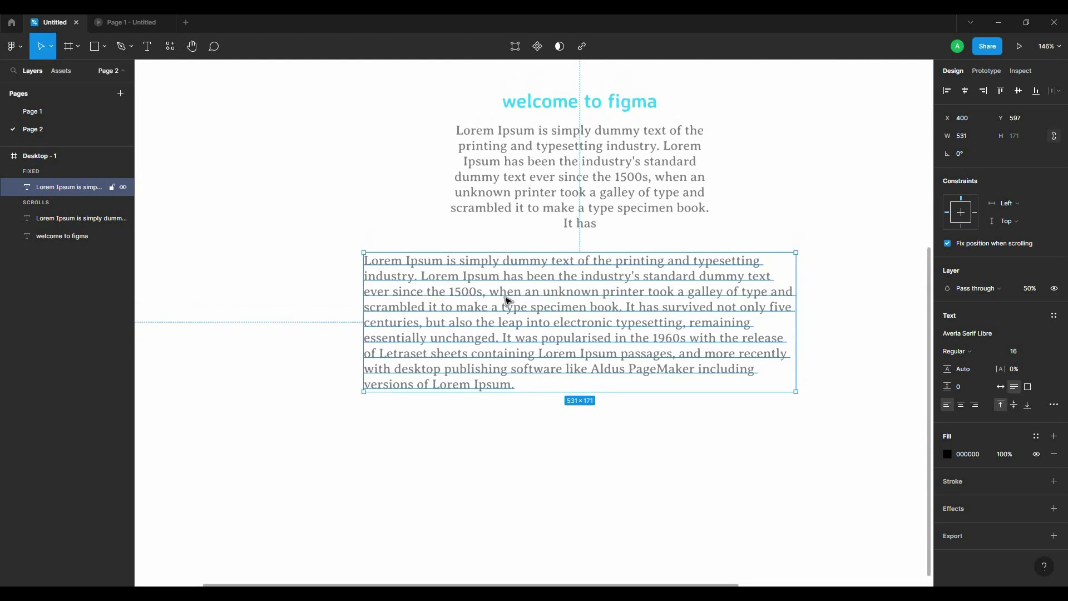
pyautogui.scroll(3, 507, 300)
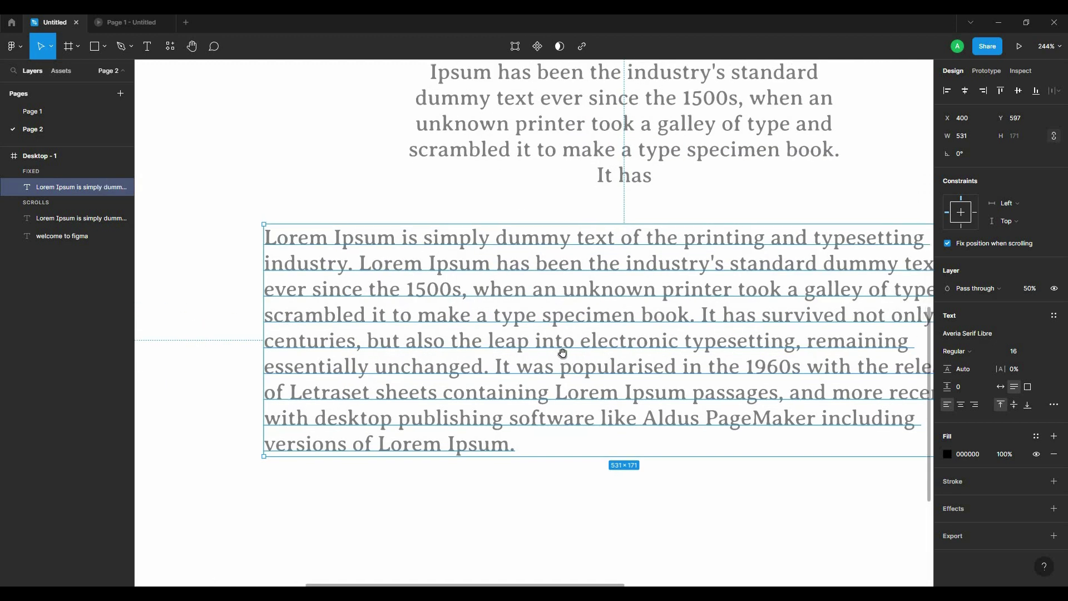
pyautogui.moveTo(562, 352); pyautogui.dragTo(560, 353)
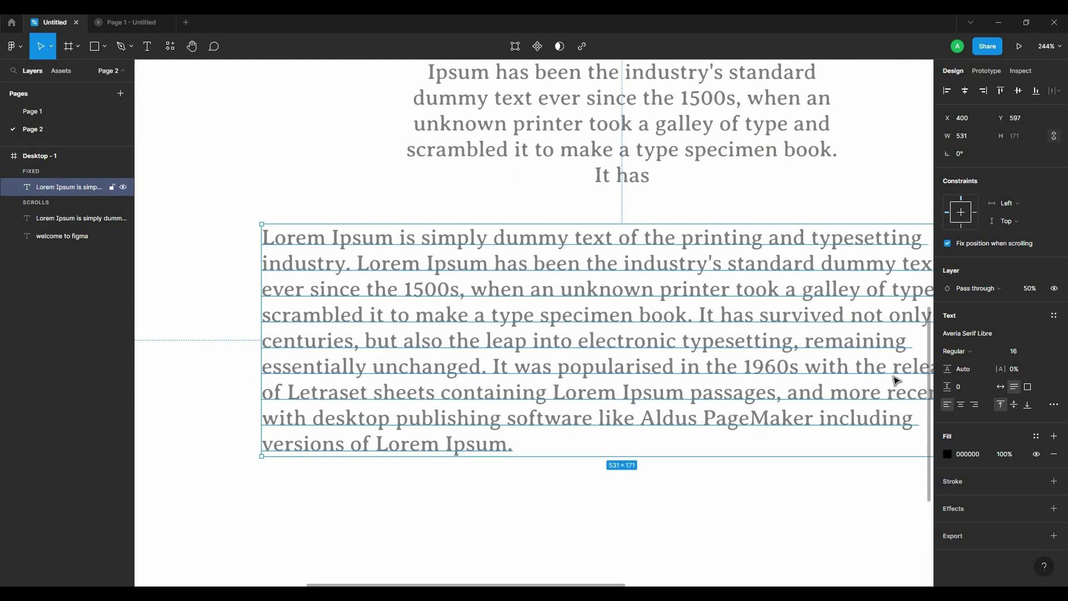
pyautogui.click(961, 405)
pyautogui.moveTo(909, 433); pyautogui.dragTo(817, 473)
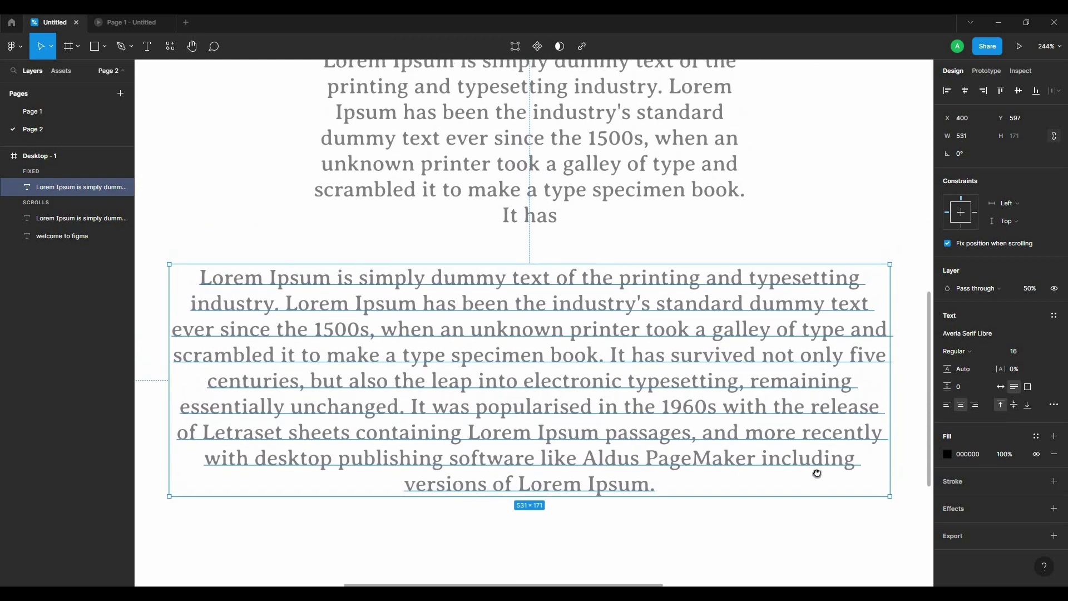
pyautogui.scroll(3, 817, 473)
pyautogui.keyDown('ctrl'); pyautogui.scroll(-1, 779, 436); pyautogui.keyUp('ctrl')
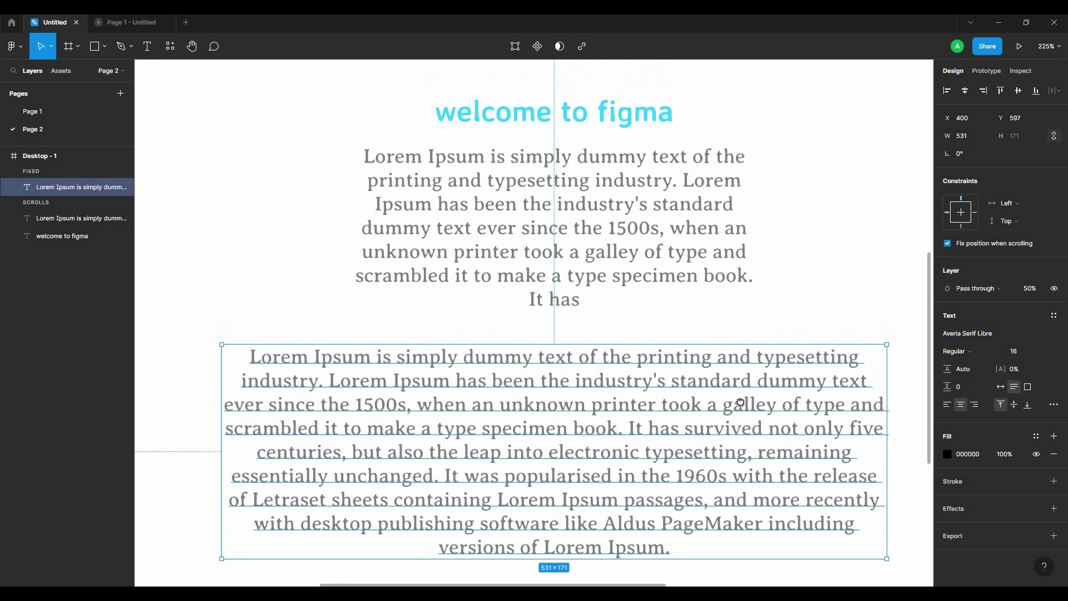
pyautogui.scroll(-1, 681, 414)
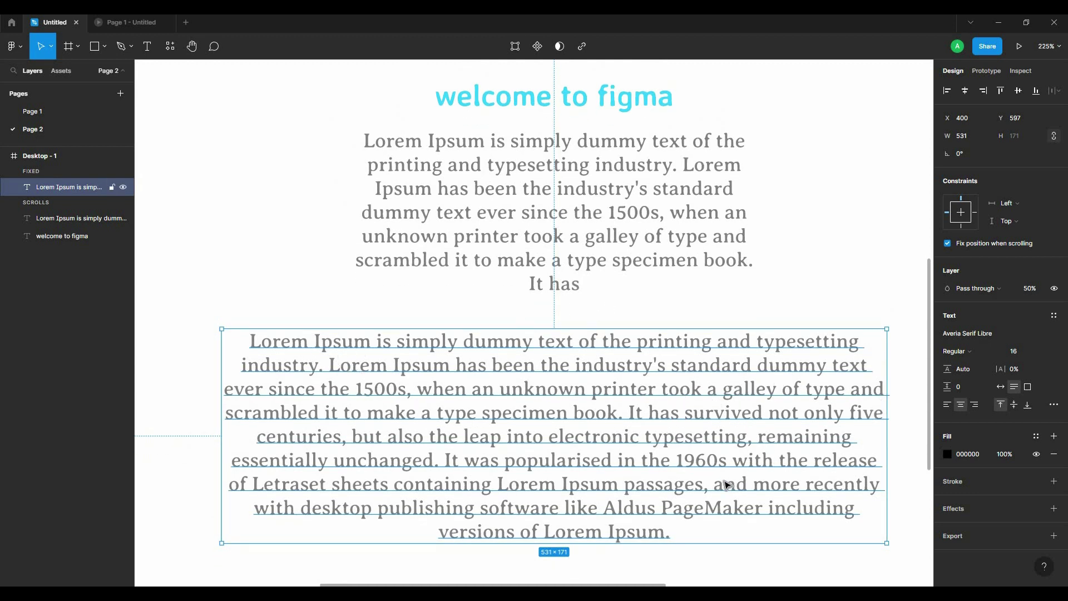
pyautogui.scroll(-5, 726, 484)
pyautogui.doubleClick(671, 355)
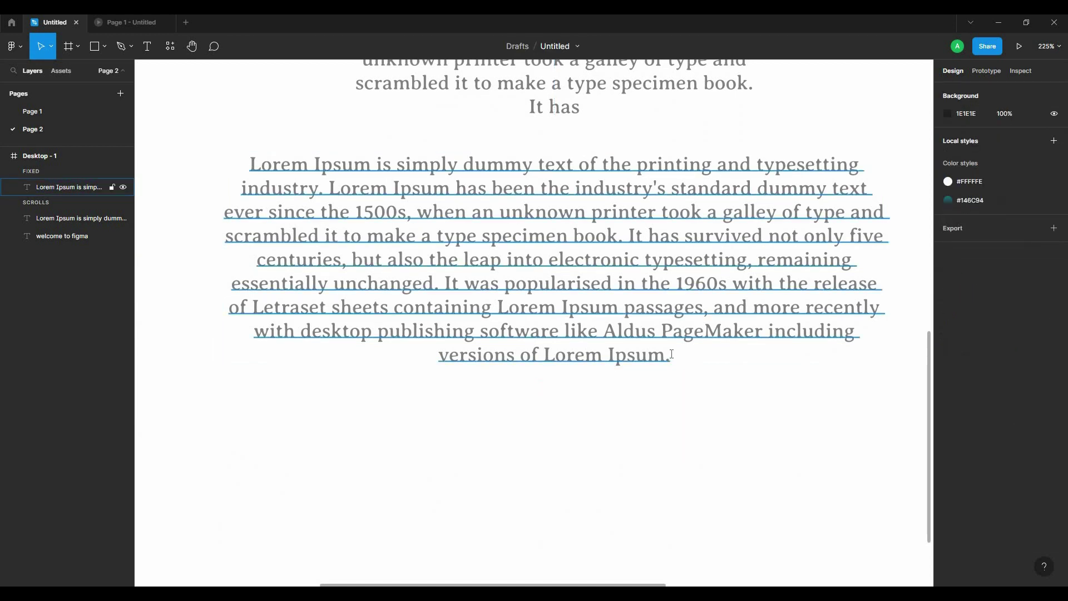
pyautogui.click(671, 354)
pyautogui.press('Return')
pyautogui.write('ff')
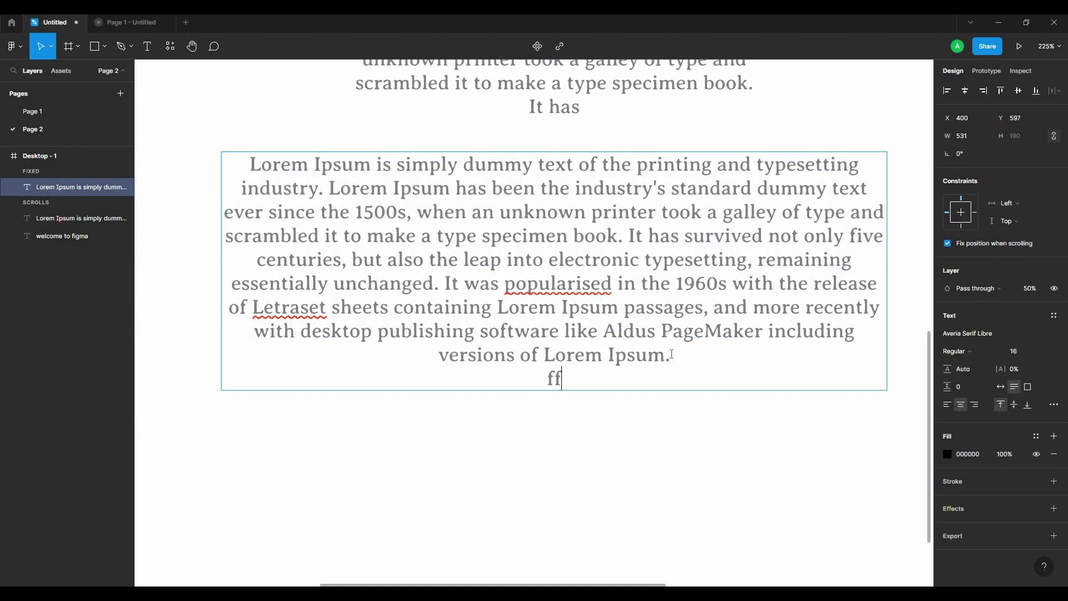
pyautogui.write('dff')
pyautogui.press('Return')
pyautogui.write('\\jnndjdt')
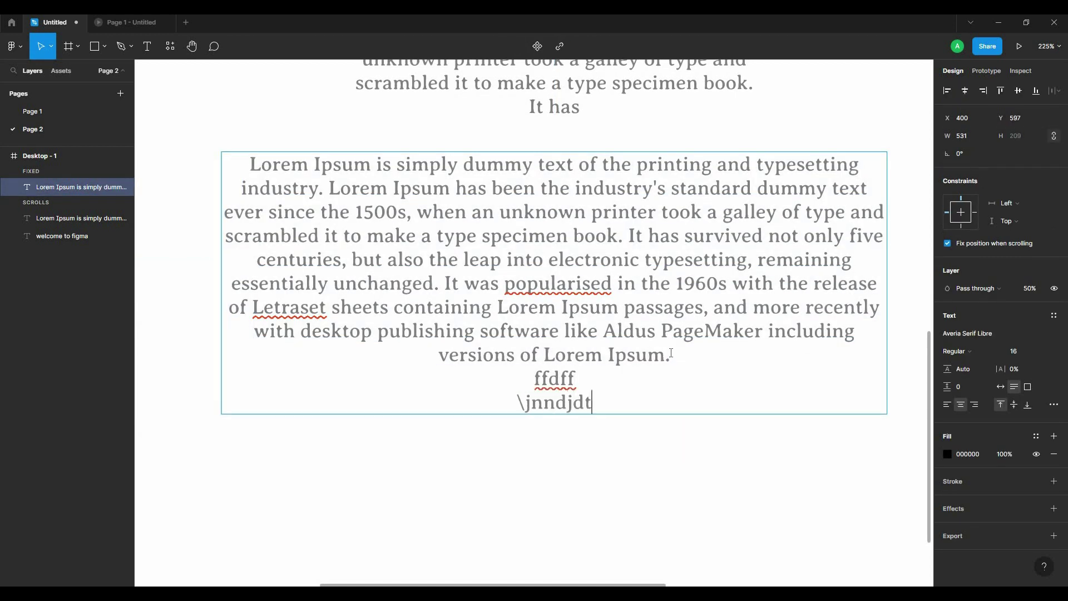
pyautogui.write('hjfsgh')
pyautogui.press('Return')
pyautogui.write('ghjghnghjtyjd')
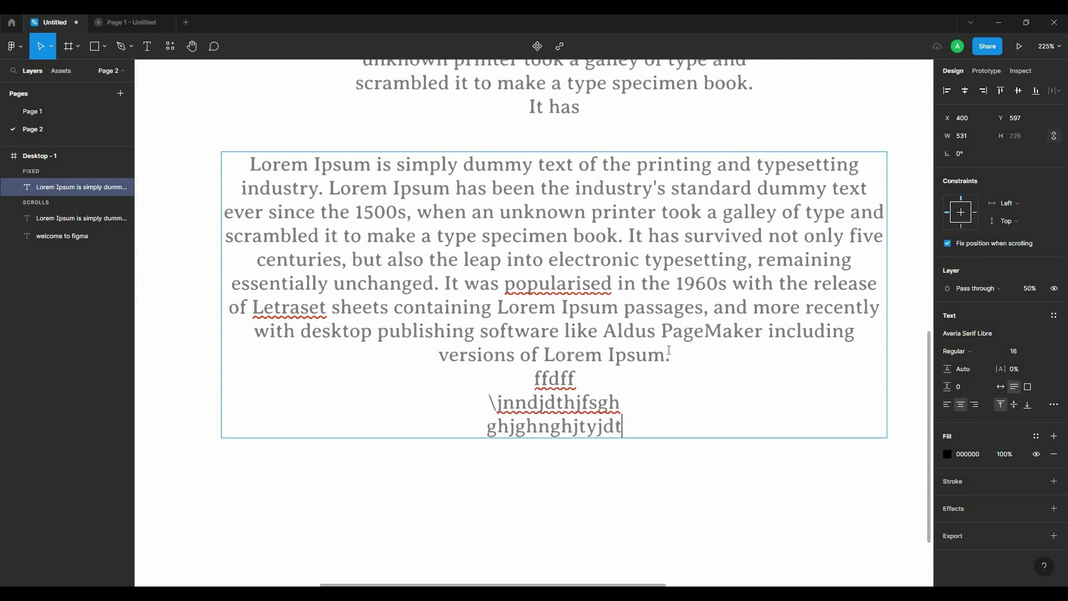
pyautogui.moveTo(535, 376); pyautogui.dragTo(634, 448)
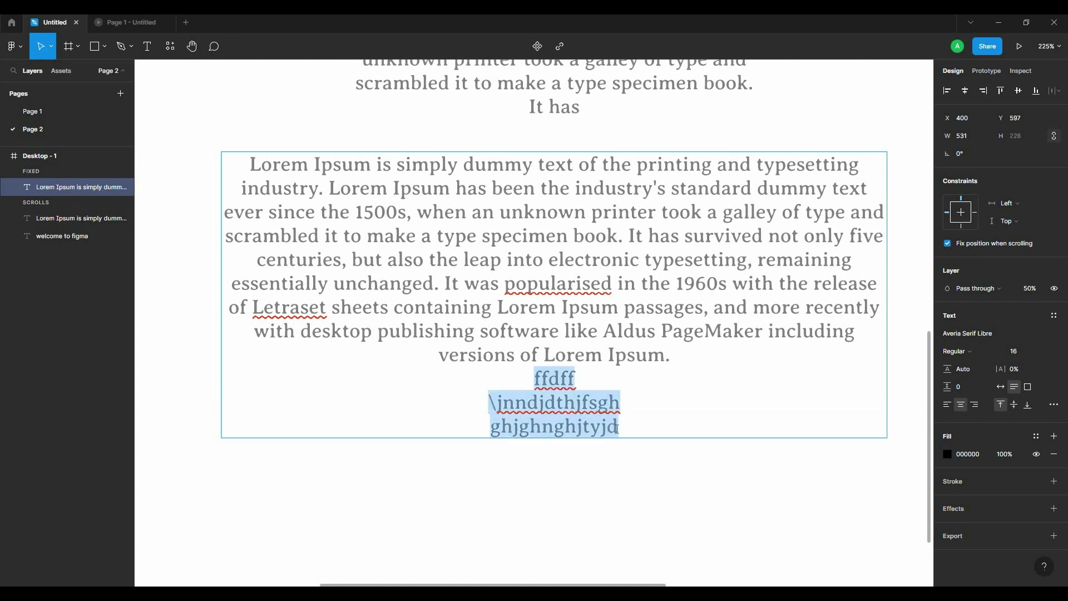
pyautogui.press('BackSpace')
pyautogui.press('Escape')
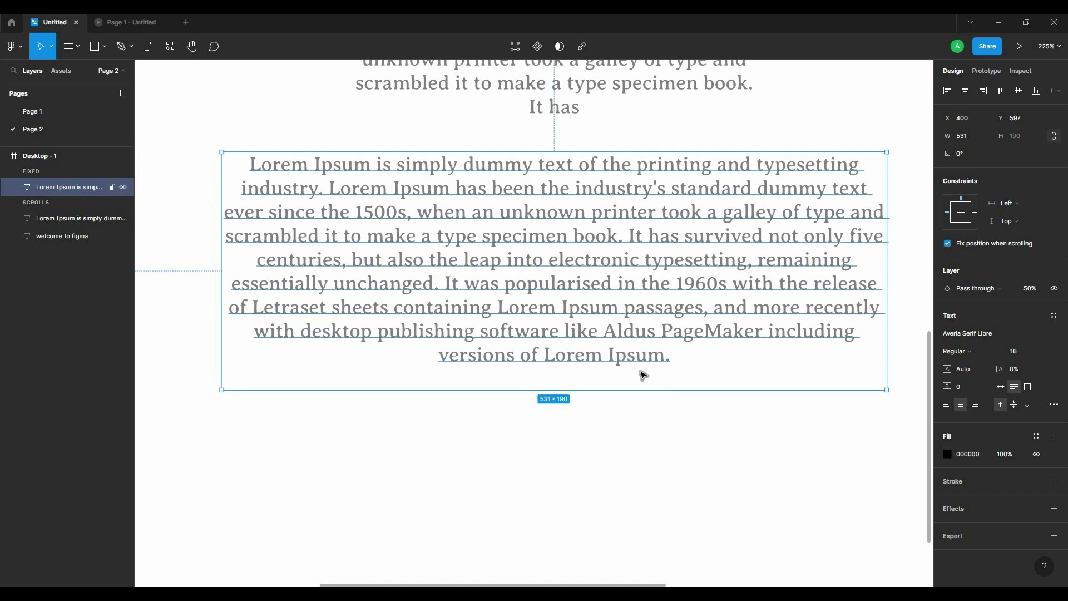
pyautogui.hotkey('ctrl', 'z')
pyautogui.hotkey('ctrl', 'z')
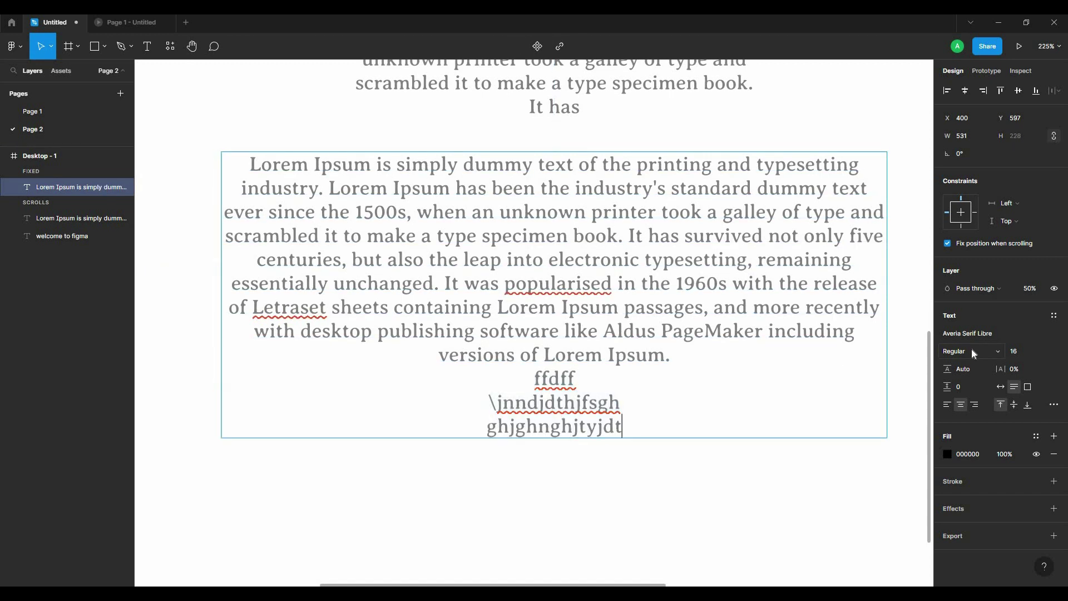
pyautogui.hotkey('ctrl', 'z')
pyautogui.hotkey('ctrl', 'z')
pyautogui.hotkey('ctrl', 'z')
pyautogui.hotkey('ctrl', 'z')
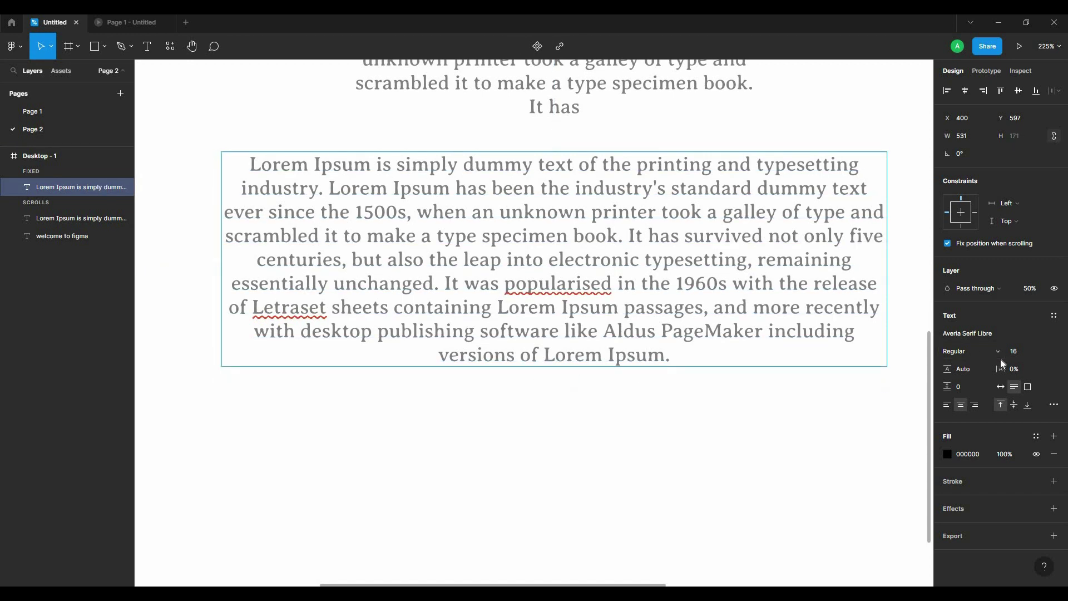
pyautogui.click(975, 405)
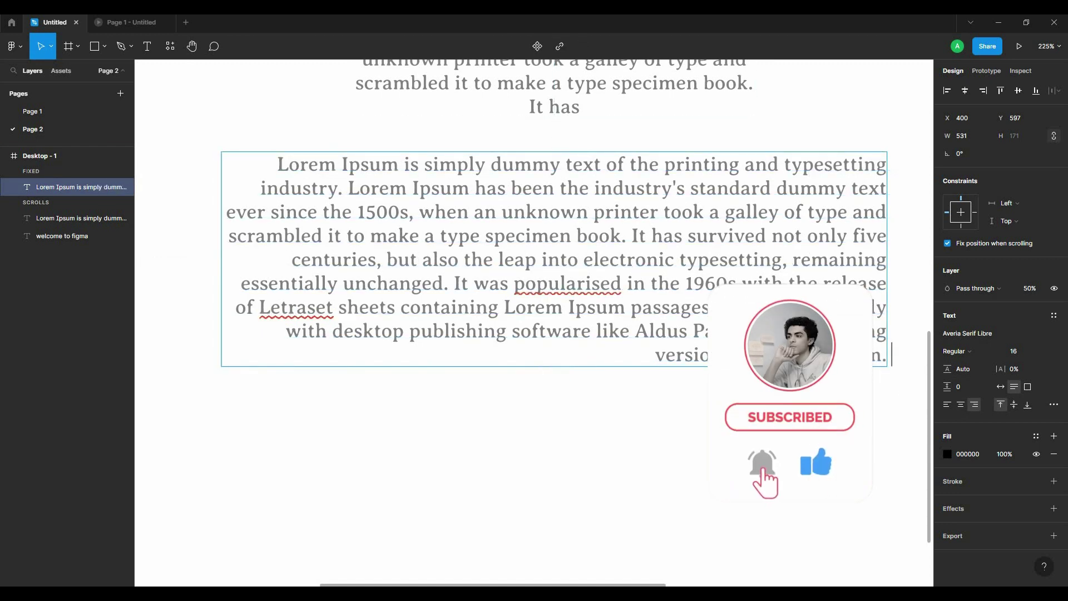
pyautogui.hotkey('ctrl', 'alt', 't')
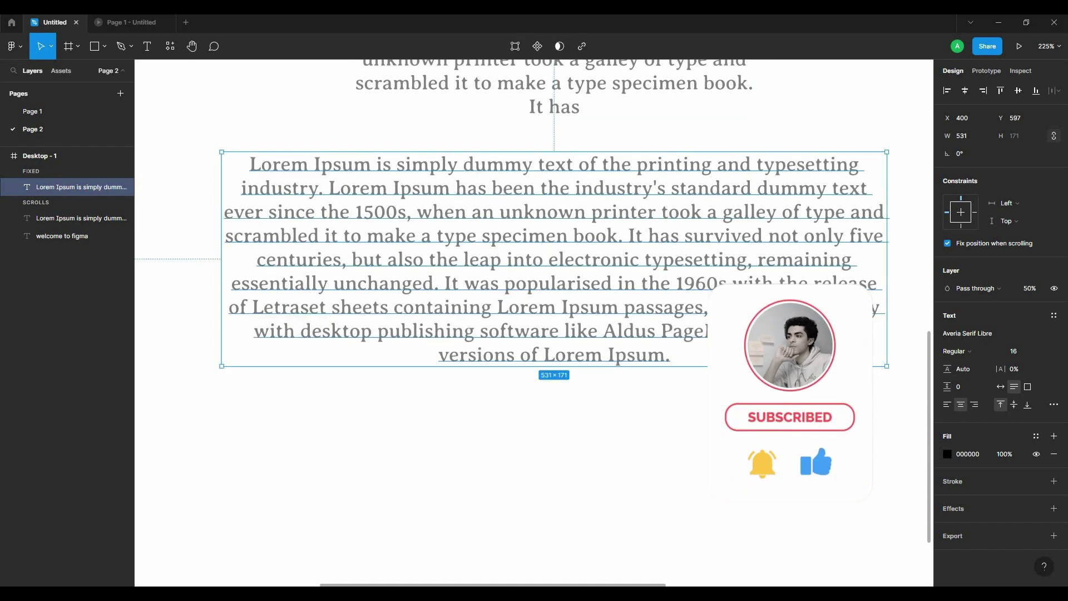
pyautogui.scroll(1, 660, 339)
pyautogui.keyDown('ctrl'); pyautogui.scroll(5, 573, 320); pyautogui.keyUp('ctrl')
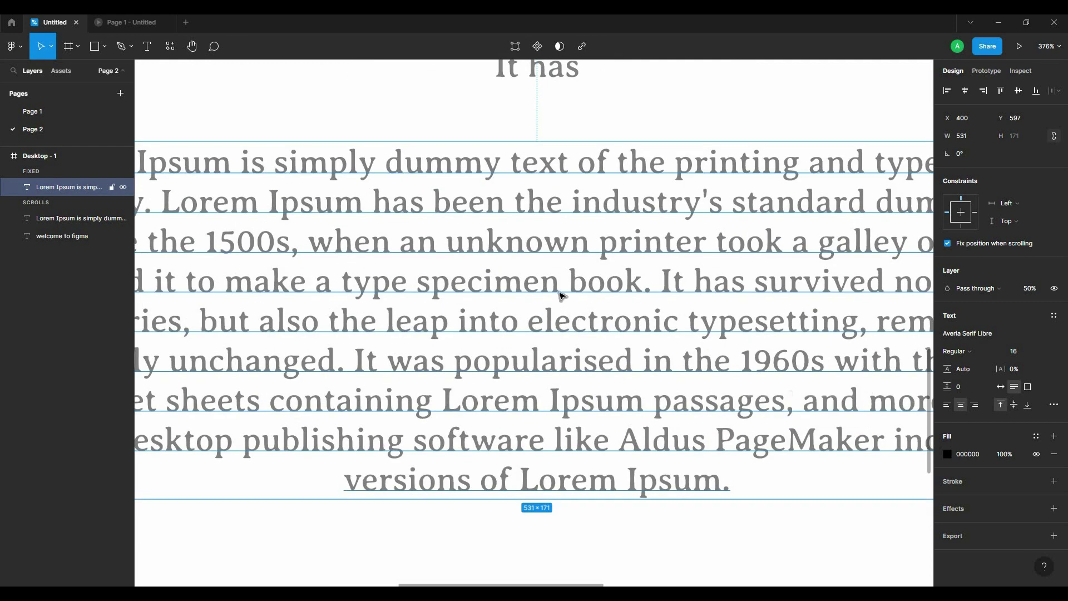
pyautogui.scroll(5, 556, 291)
pyautogui.keyDown('ctrl'); pyautogui.scroll(-5, 542, 311); pyautogui.keyUp('ctrl')
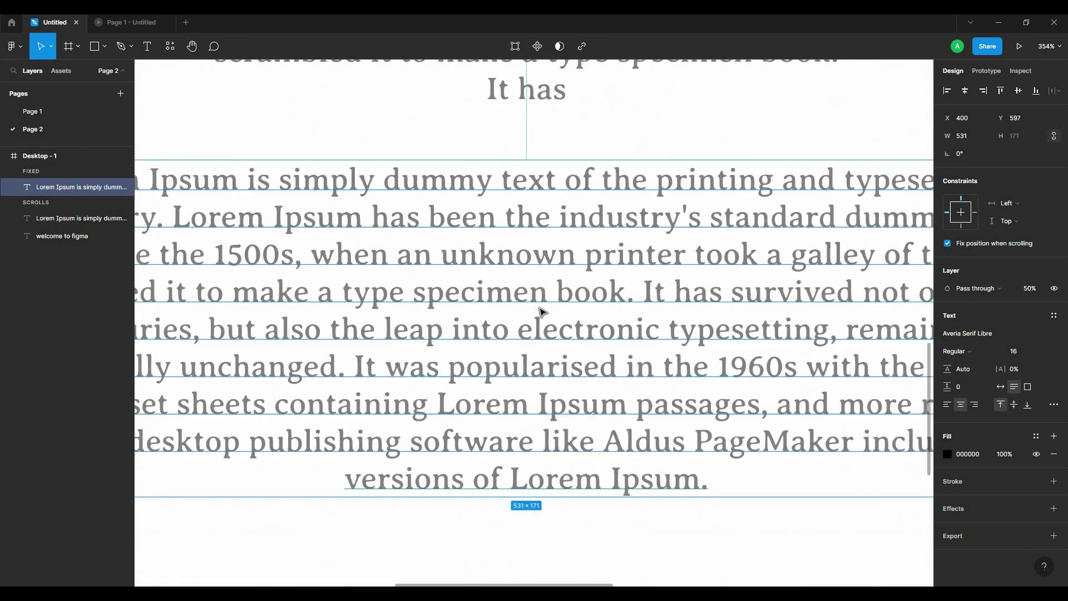
pyautogui.scroll(-1, 545, 282)
pyautogui.scroll(-1, 553, 278)
pyautogui.hscroll(1, 667, 317)
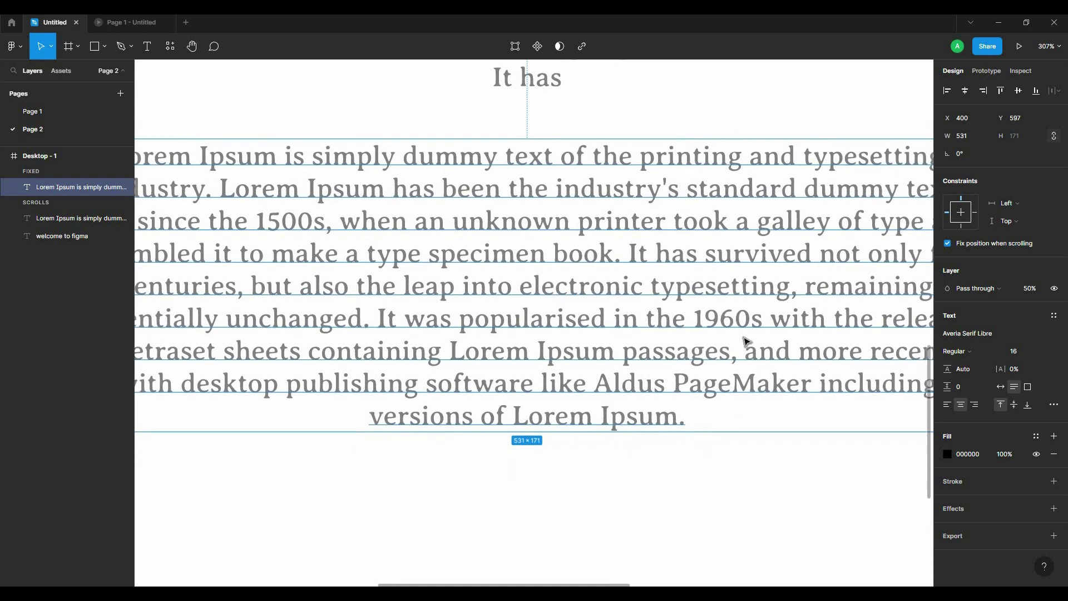
pyautogui.click(982, 371)
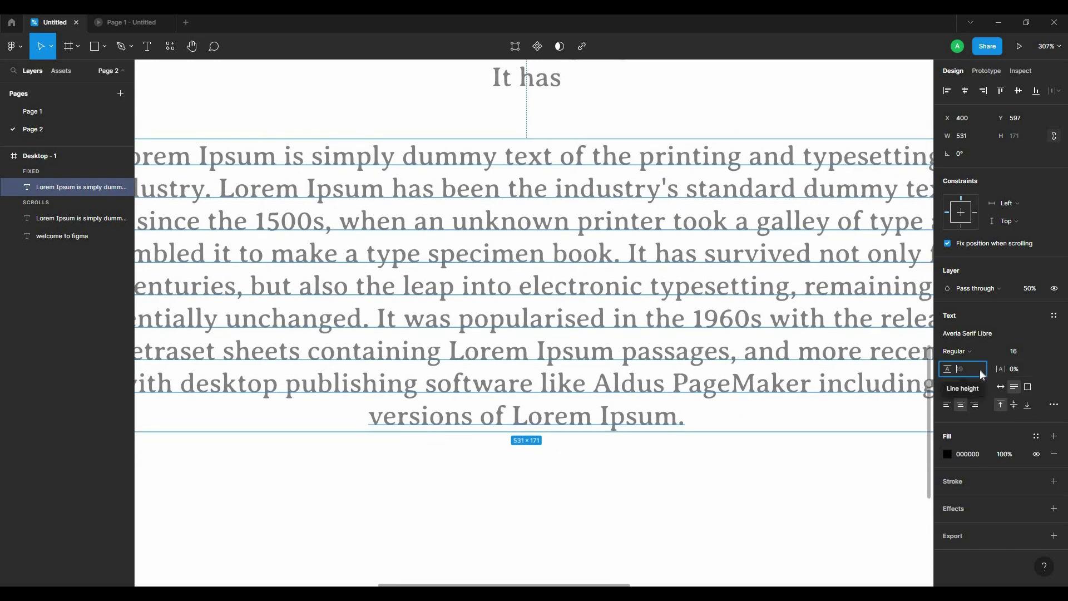
pyautogui.write('22')
pyautogui.click(771, 467)
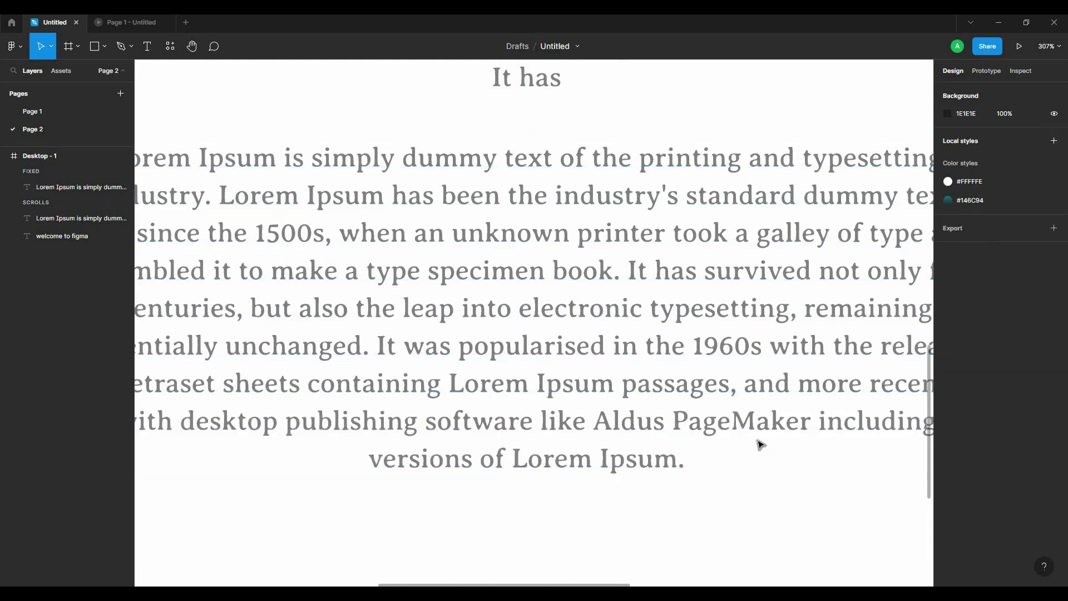
pyautogui.click(799, 374)
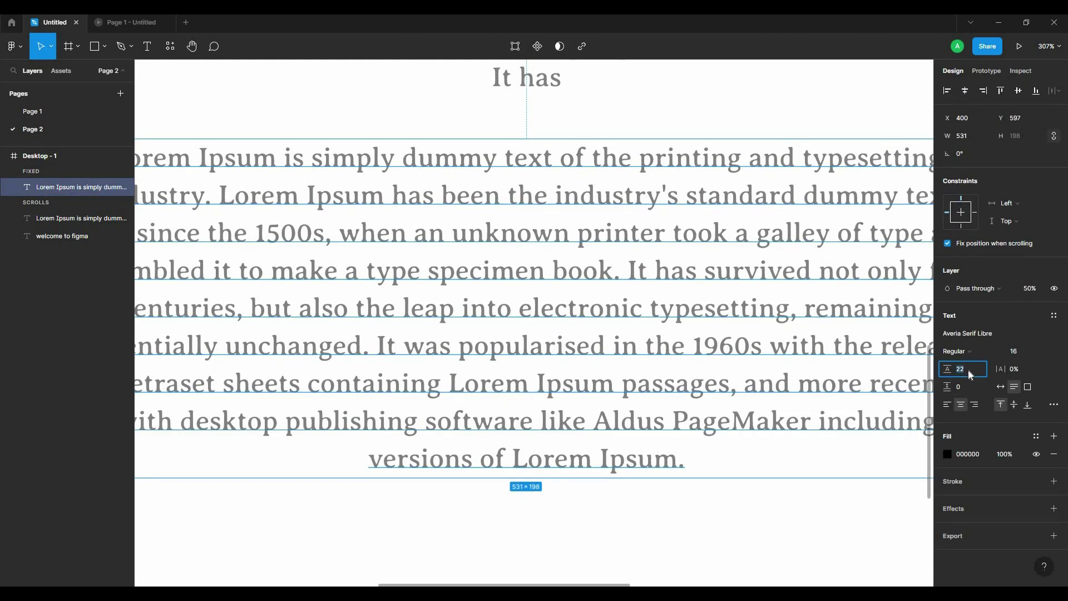
pyautogui.write('38')
pyautogui.scroll(-2, 738, 425)
pyautogui.press('Return')
pyautogui.scroll(-5, 723, 392)
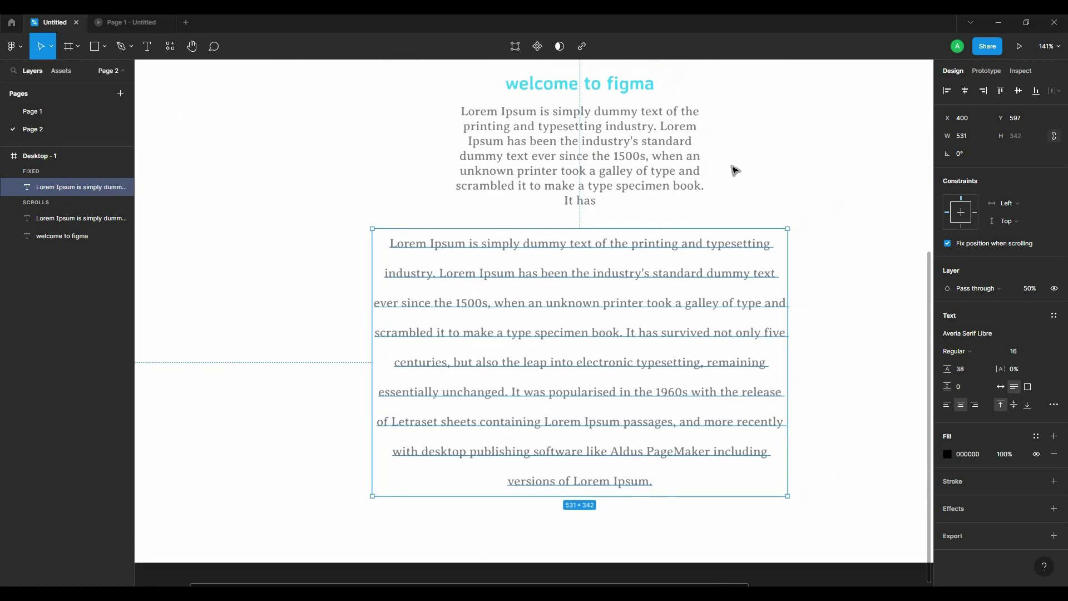
pyautogui.click(734, 169)
pyautogui.scroll(3, 703, 345)
pyautogui.scroll(-1, 732, 338)
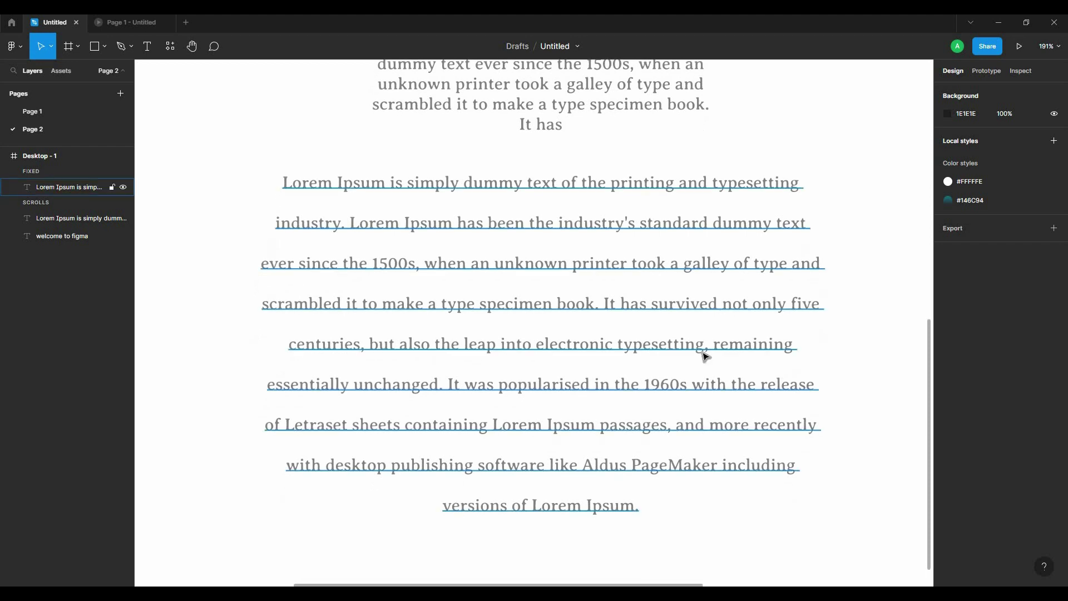
pyautogui.click(695, 346)
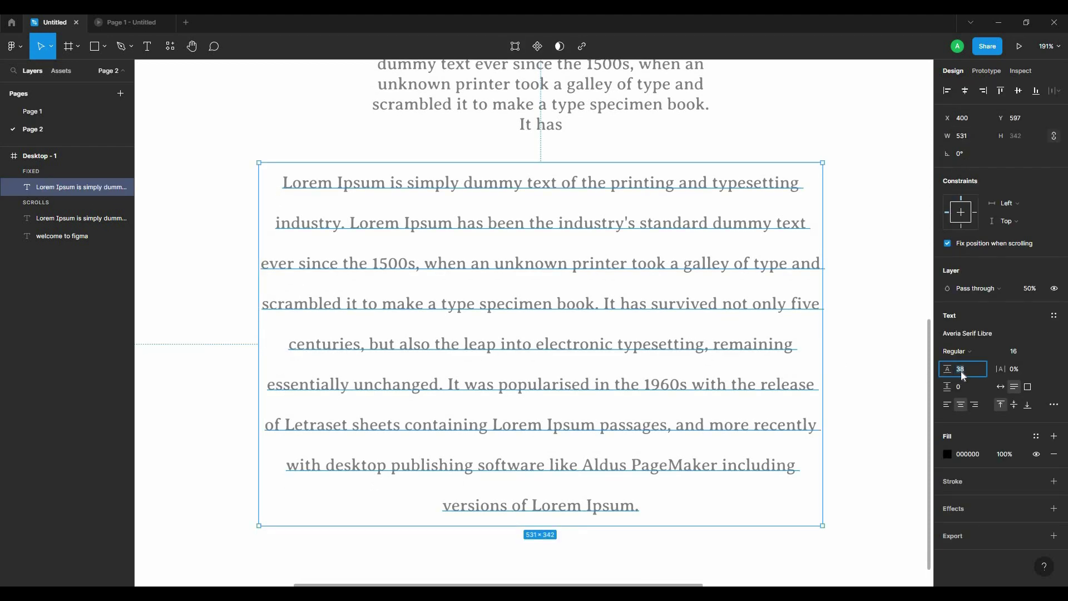
pyautogui.write('15')
pyautogui.click(930, 321)
pyautogui.hotkey('ctrl', 'z')
pyautogui.hotkey('ctrl', 'shift', 'z')
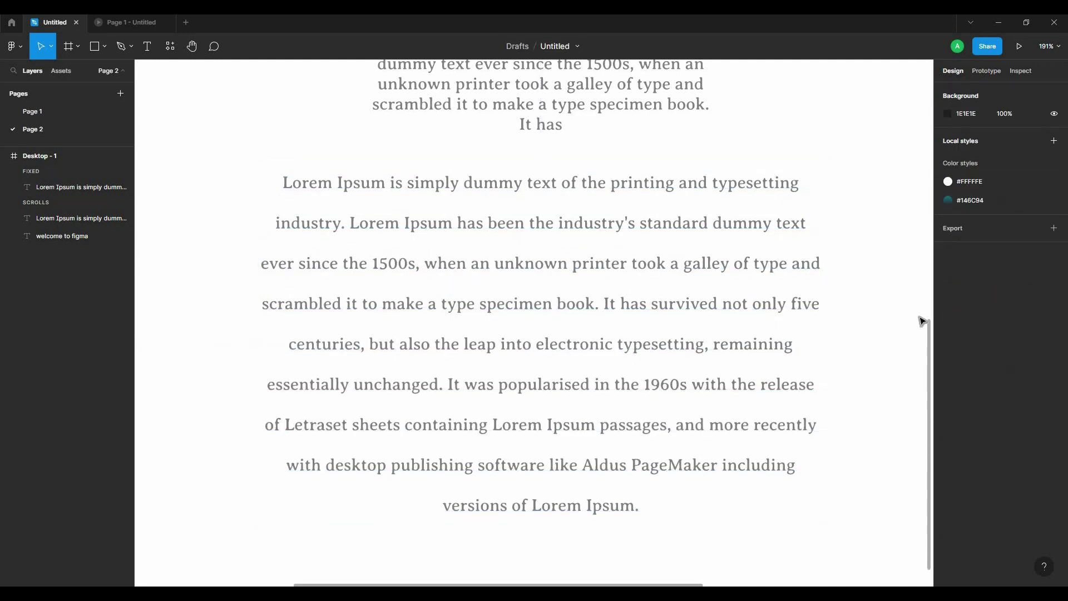
pyautogui.hotkey('ctrl', 'z')
pyautogui.hotkey('ctrl', 'shift', 'z')
pyautogui.click(894, 327)
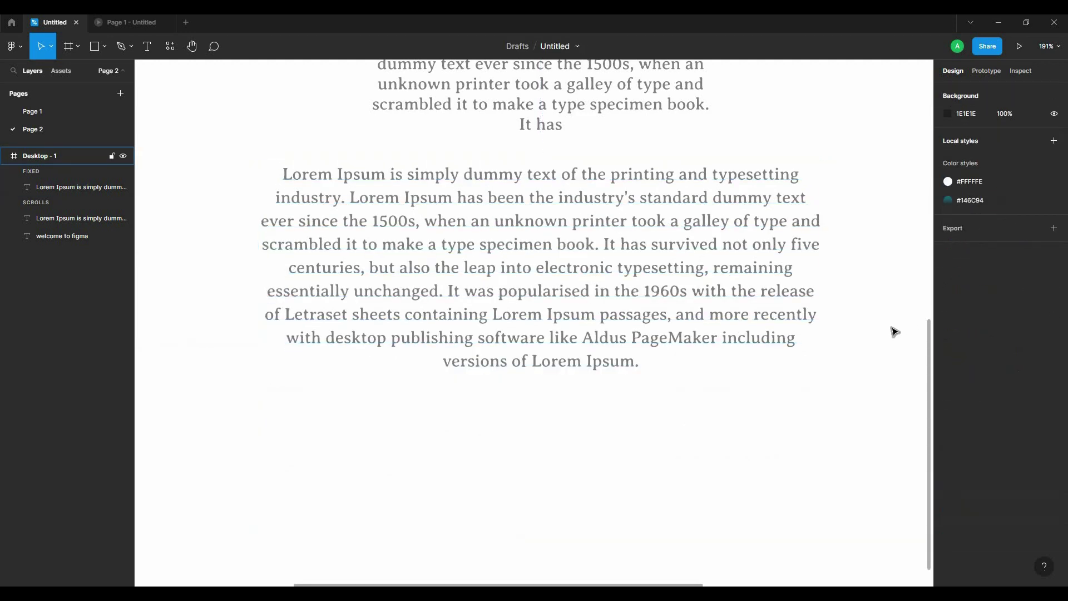
pyautogui.click(779, 320)
pyautogui.hotkey('ctrl', 'z')
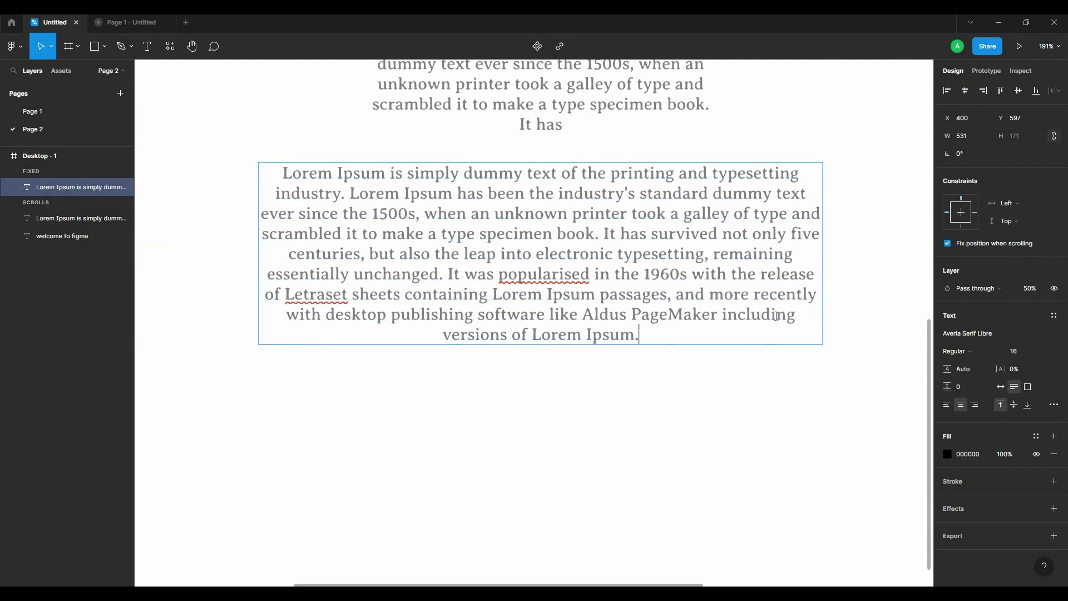
pyautogui.scroll(2, 745, 351)
pyautogui.scroll(2, 700, 340)
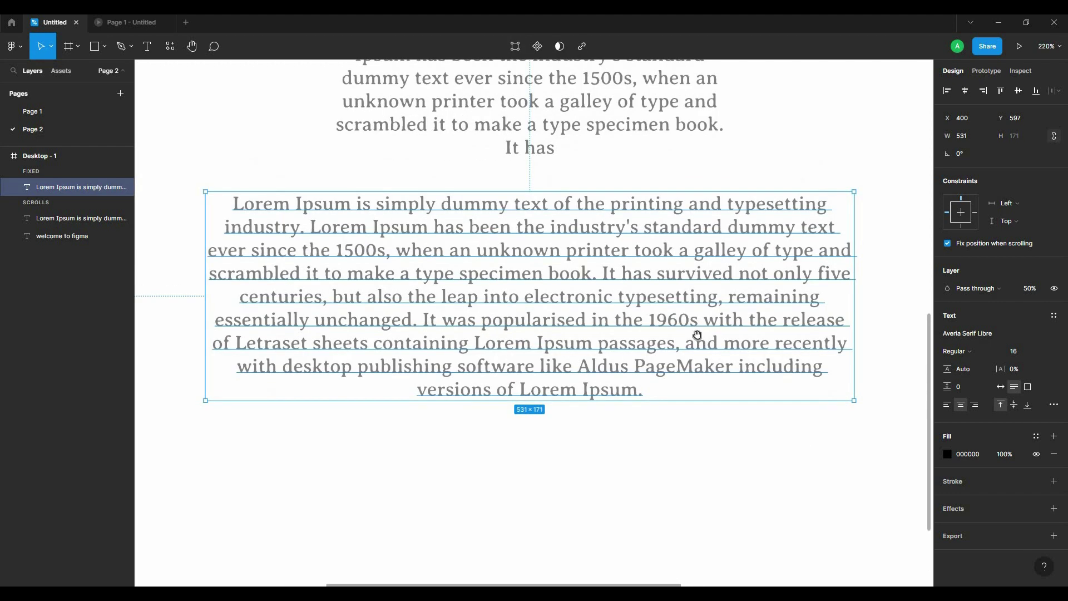
pyautogui.scroll(1, 692, 334)
pyautogui.scroll(1, 706, 375)
pyautogui.scroll(2, 672, 319)
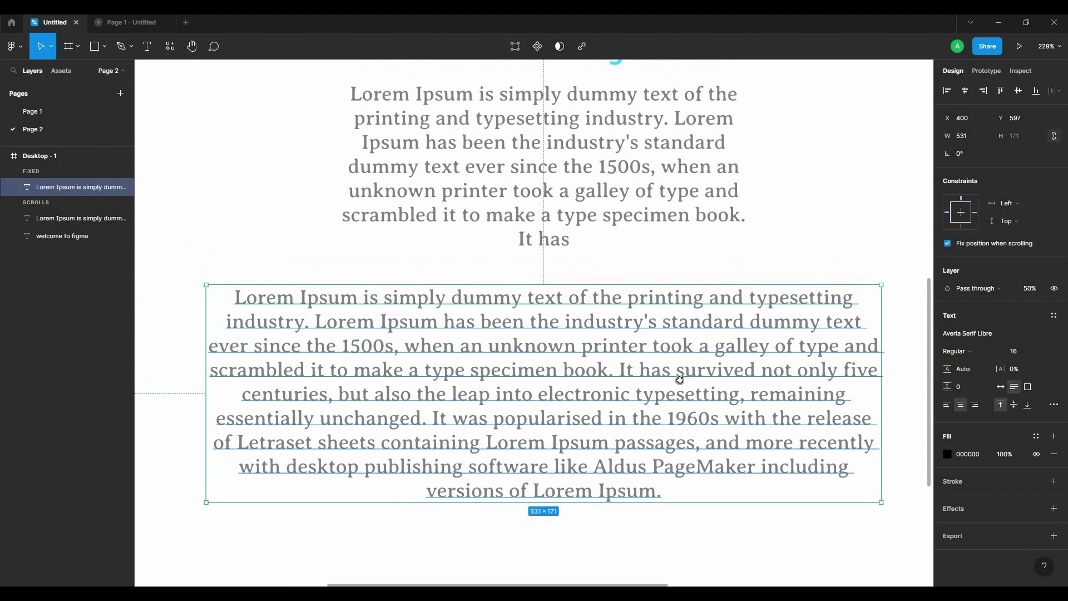
pyautogui.scroll(1, 676, 383)
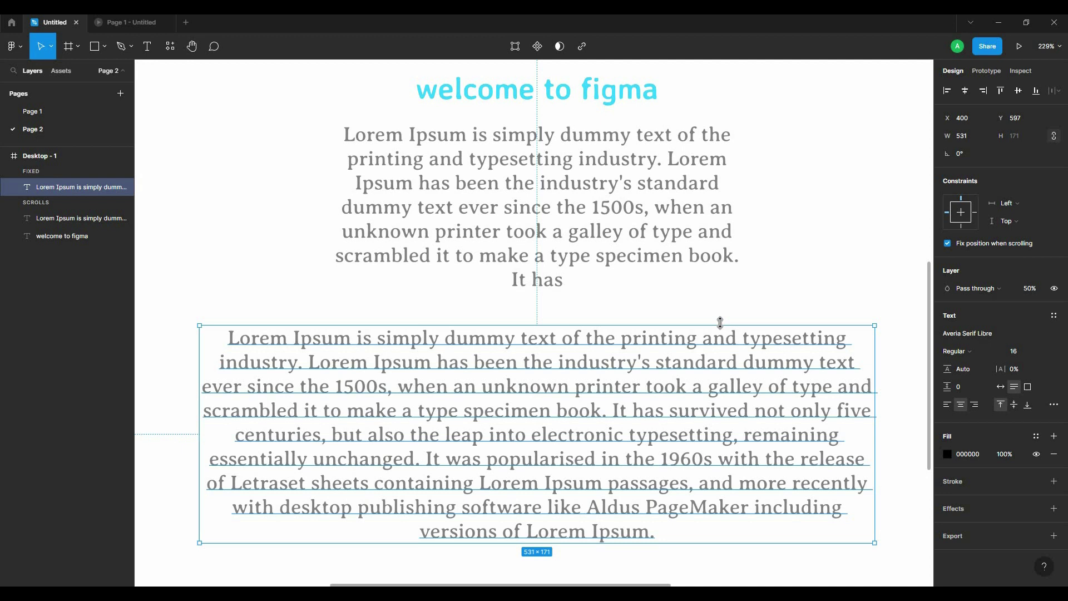
pyautogui.scroll(-3, 904, 395)
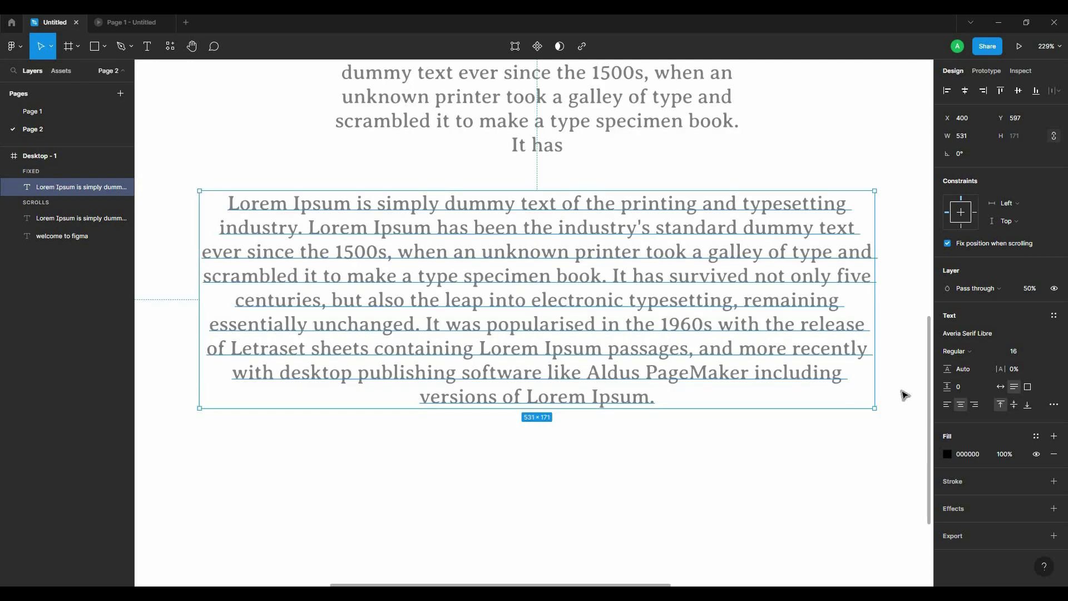
# - Set the lower paragraph to uppercase case and Bulleted list style in Type settings
pyautogui.click(1055, 406)
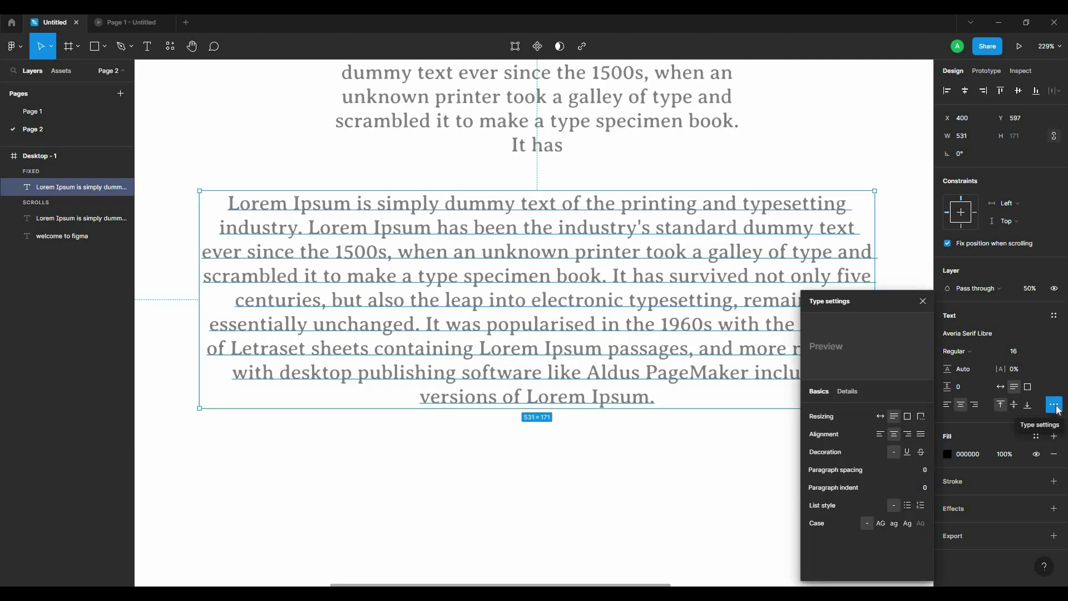
pyautogui.click(881, 524)
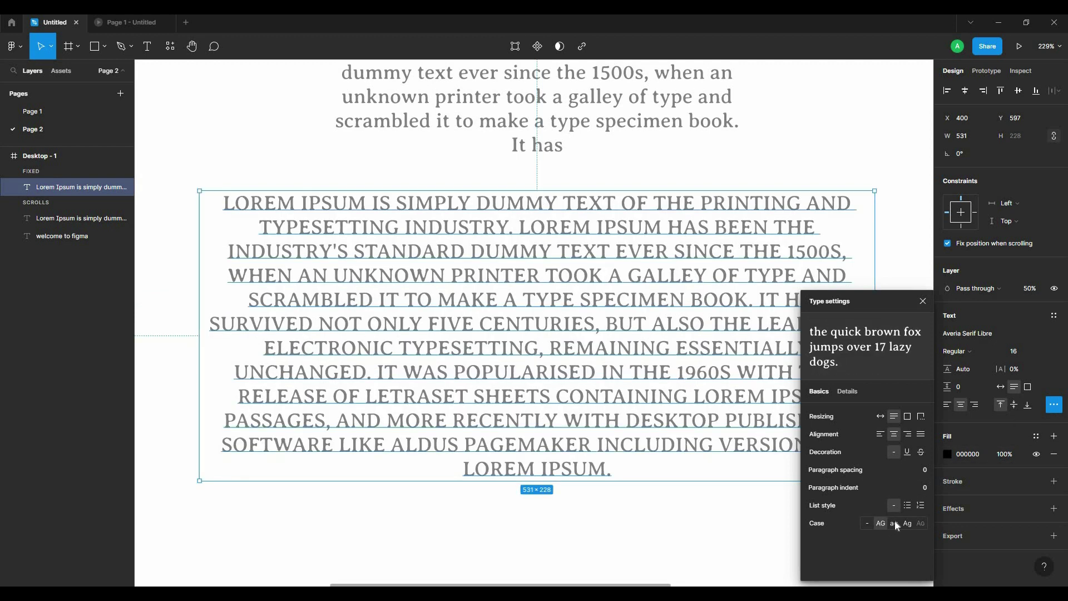
pyautogui.click(908, 506)
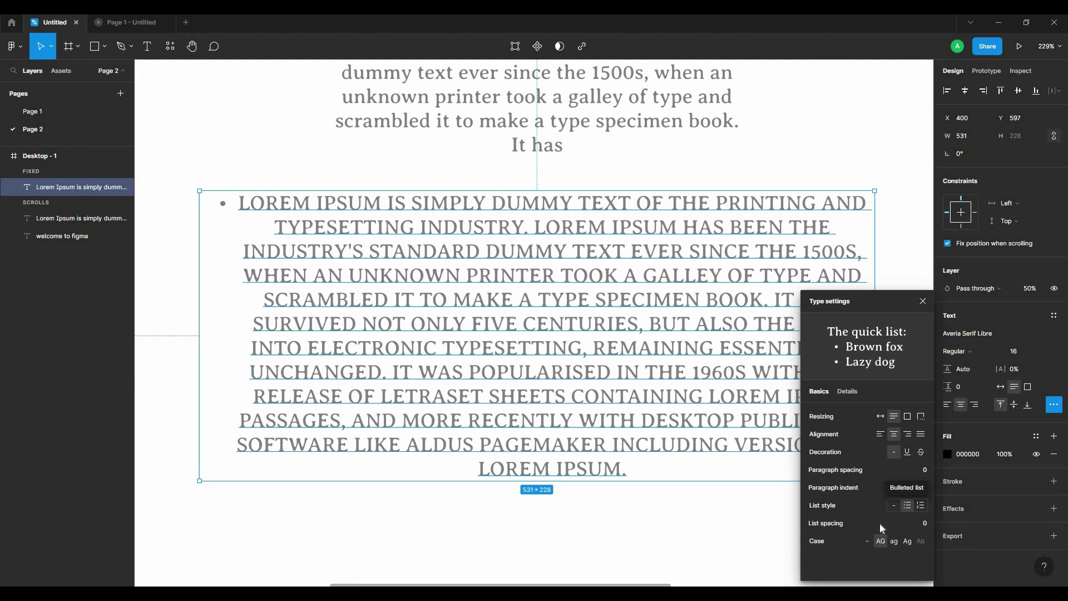
pyautogui.press('Escape')
# - Add test bullet lines RDFSDFSDF, RETR3ATEWT and YGJFJGHJ, then delete them again
pyautogui.doubleClick(626, 471)
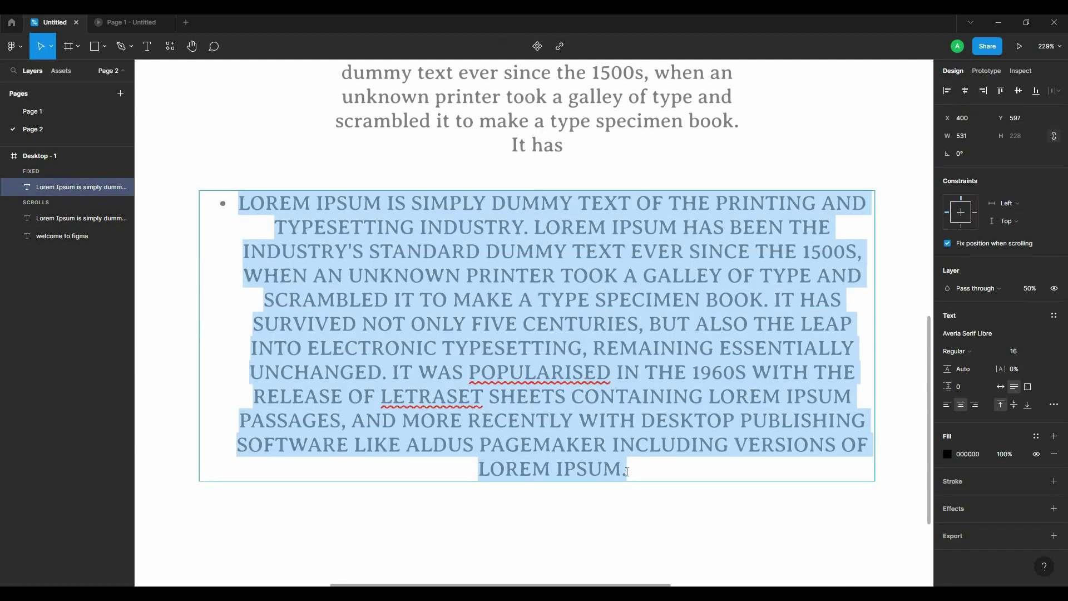
pyautogui.click(626, 472)
pyautogui.press('Return')
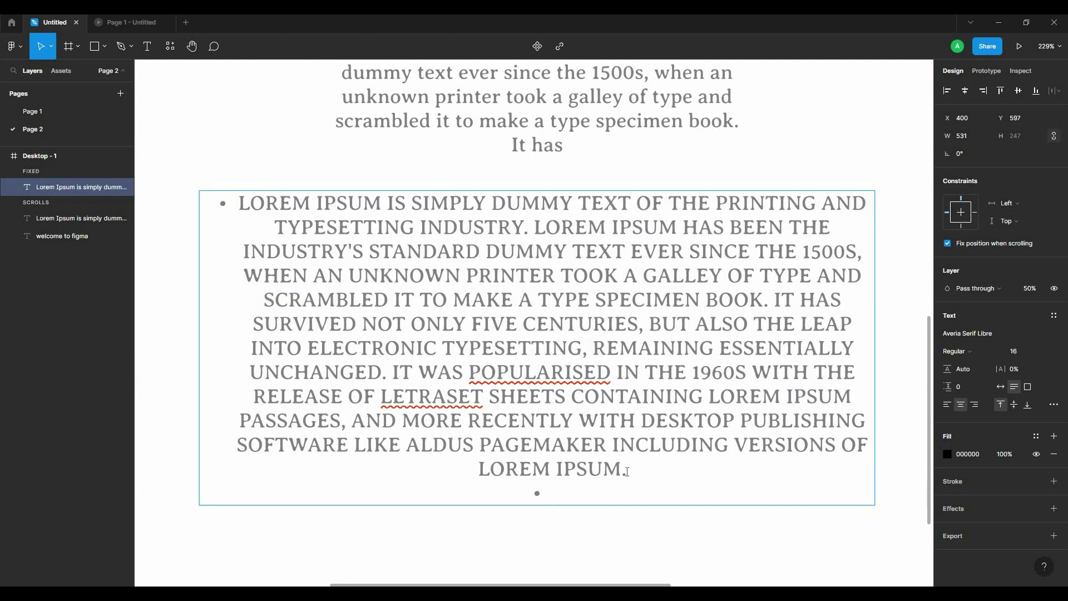
pyautogui.write('RDFSDFSDF')
pyautogui.press('Return')
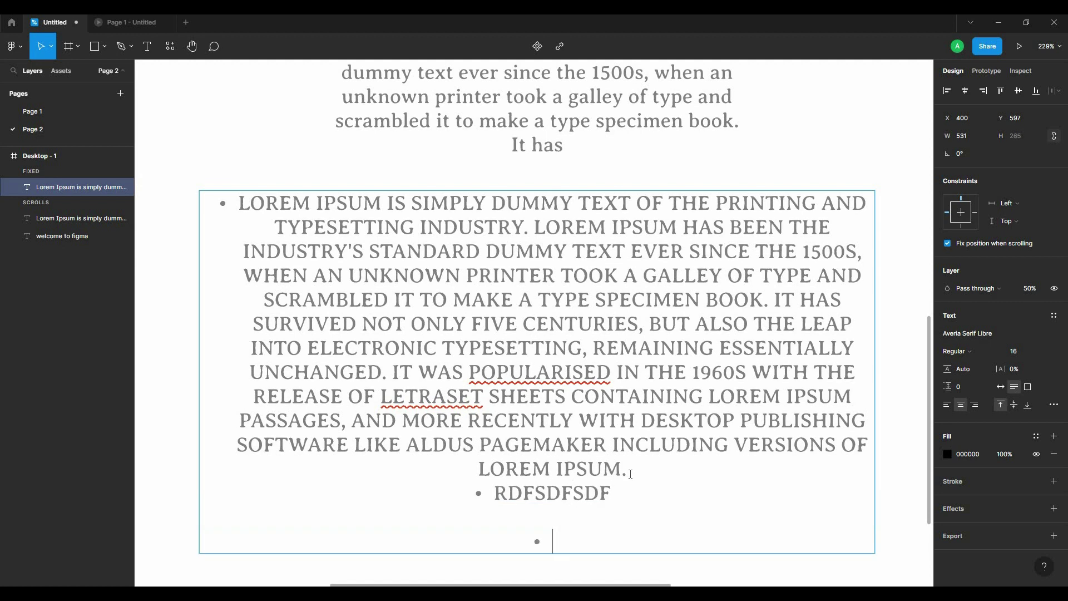
pyautogui.write('RETR3ATEWT')
pyautogui.press('Return')
pyautogui.write('YGJFJ')
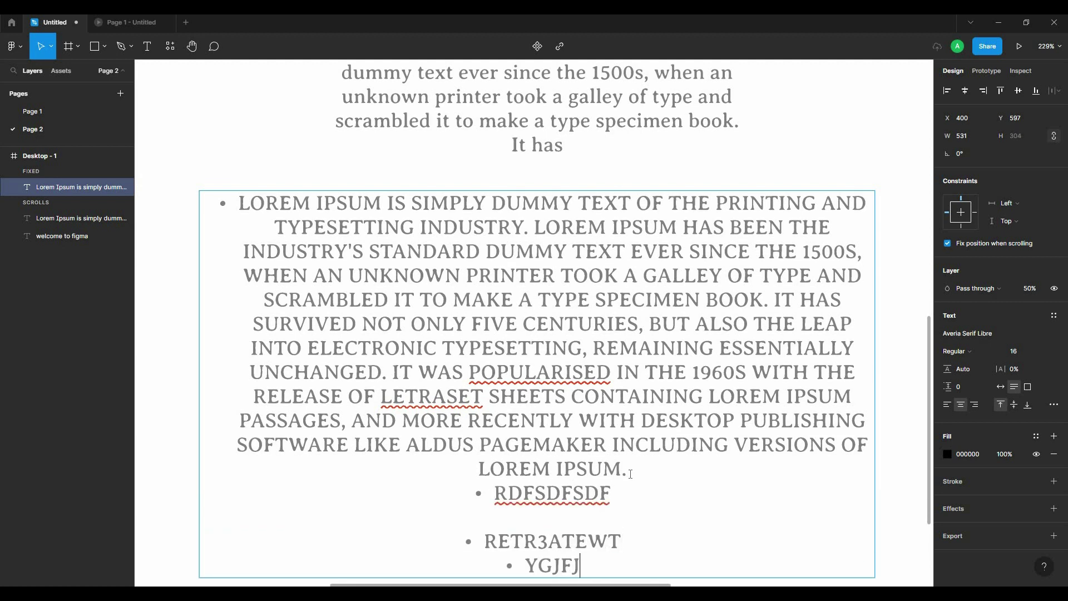
pyautogui.write('GHJ')
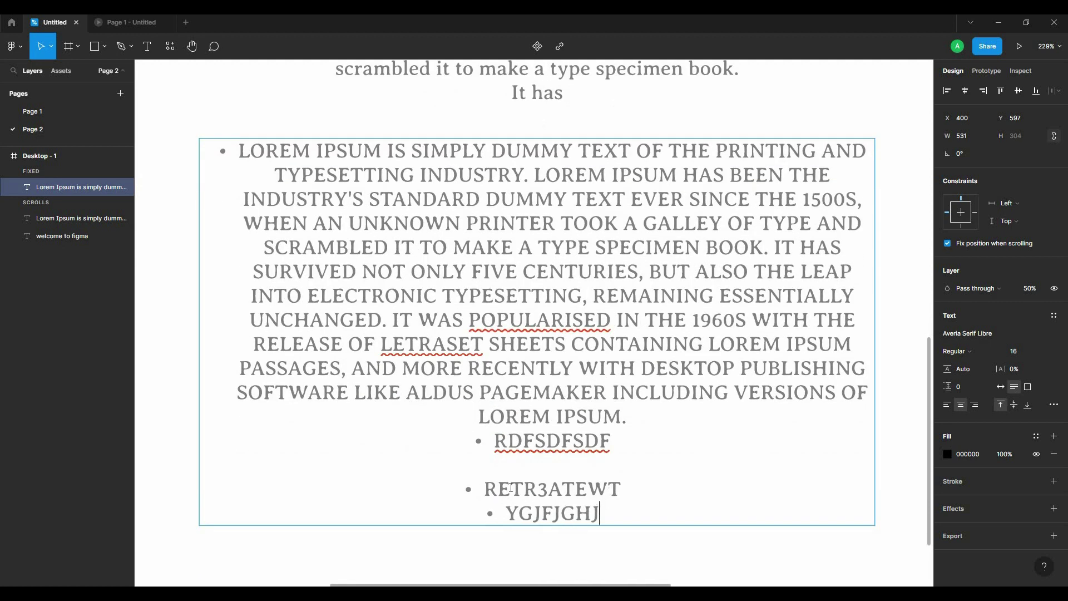
pyautogui.keyDown('shift'); pyautogui.click(468, 435); pyautogui.keyUp('shift')
pyautogui.press('BackSpace')
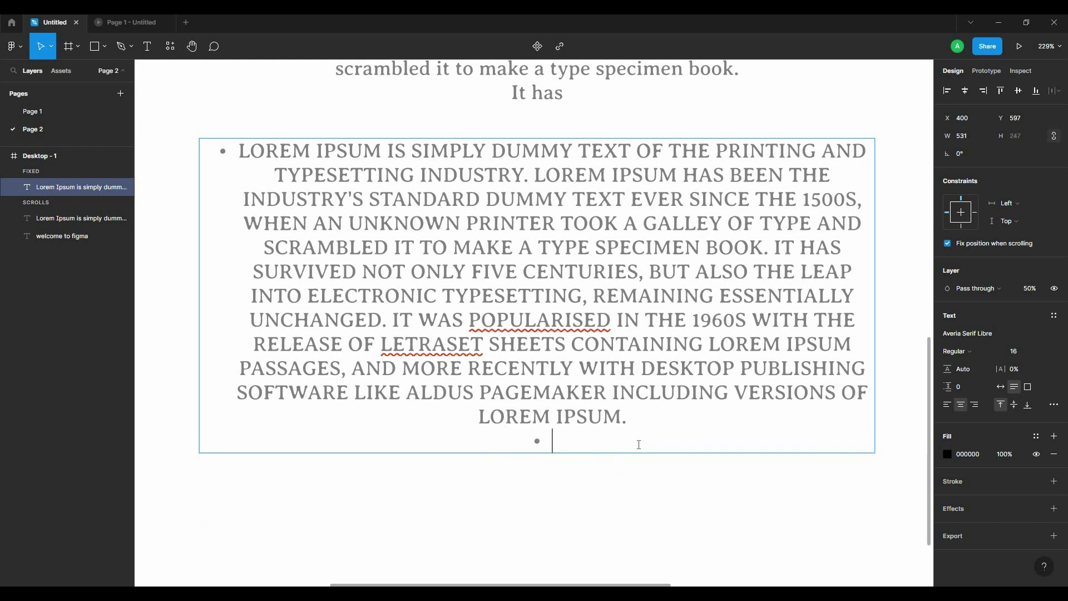
pyautogui.press('BackSpace')
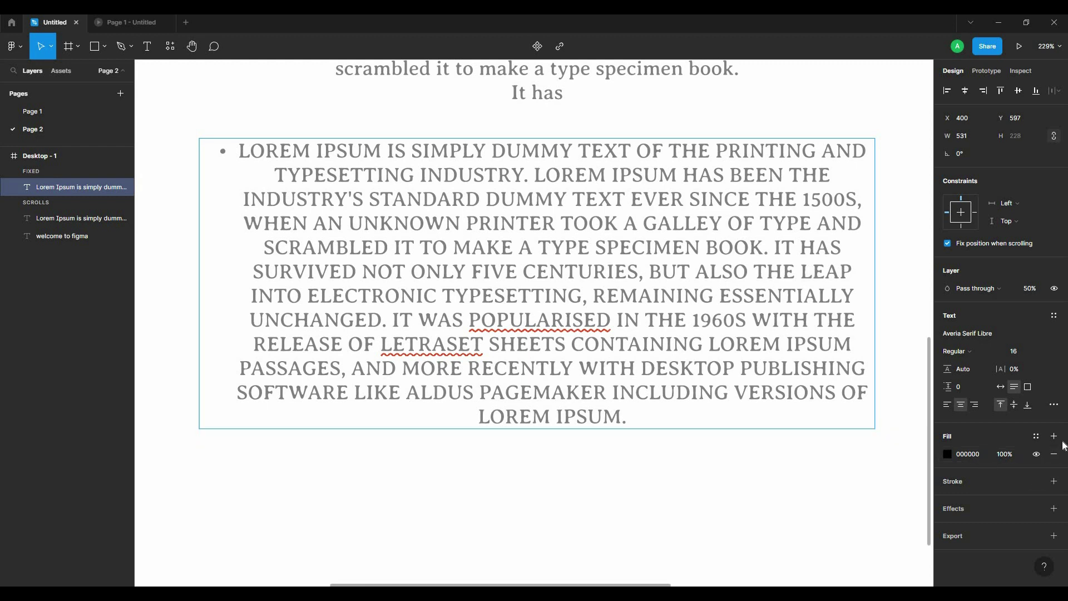
# - Open the uppercase paragraph's advanced Type settings to change its list style
pyautogui.click(1053, 405)
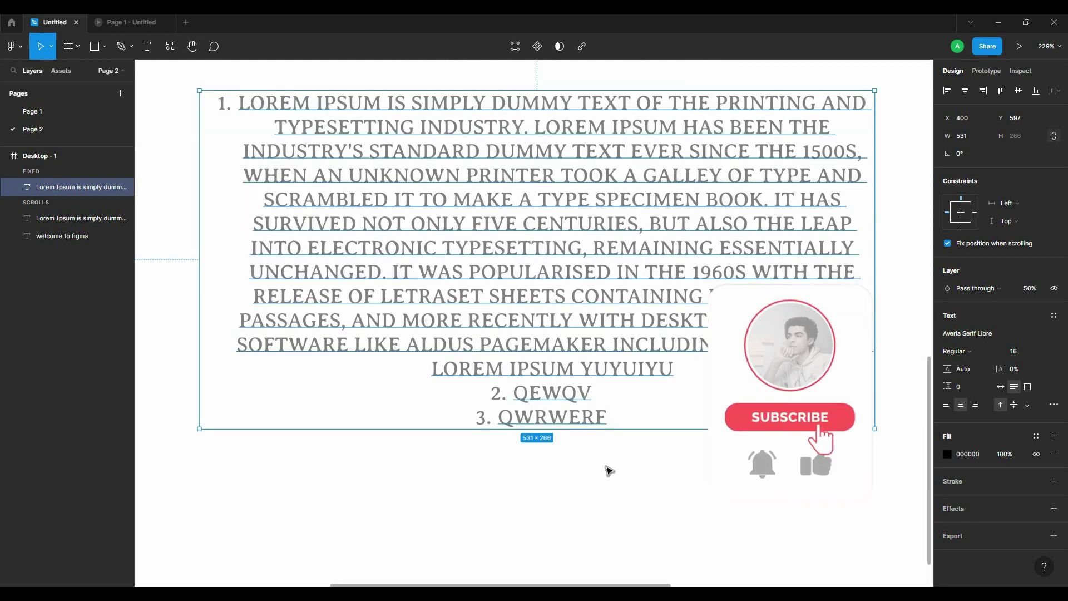
pyautogui.scroll(2, 624, 401)
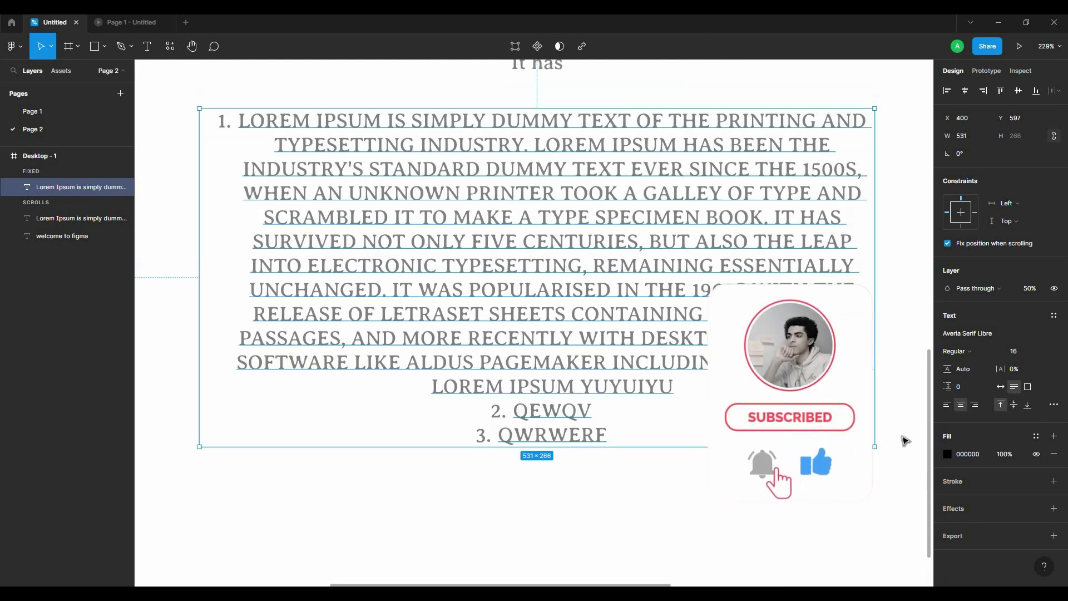
pyautogui.click(1053, 405)
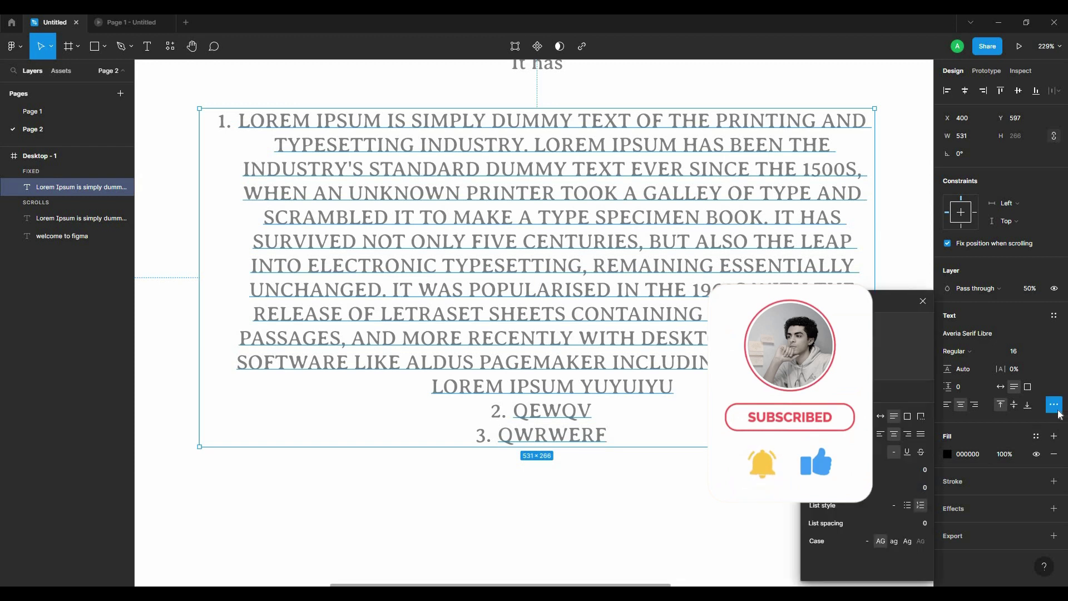